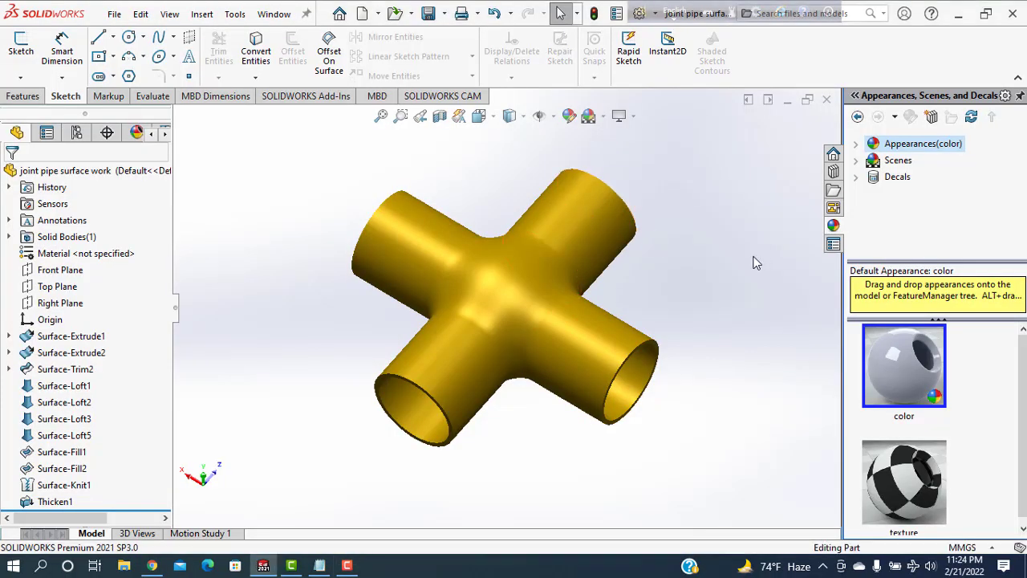
# - Rotate the existing model with the arrow key until a branch points up
pyautogui.press('Up')
pyautogui.press('Up')
pyautogui.press('Up')
pyautogui.press('Up')
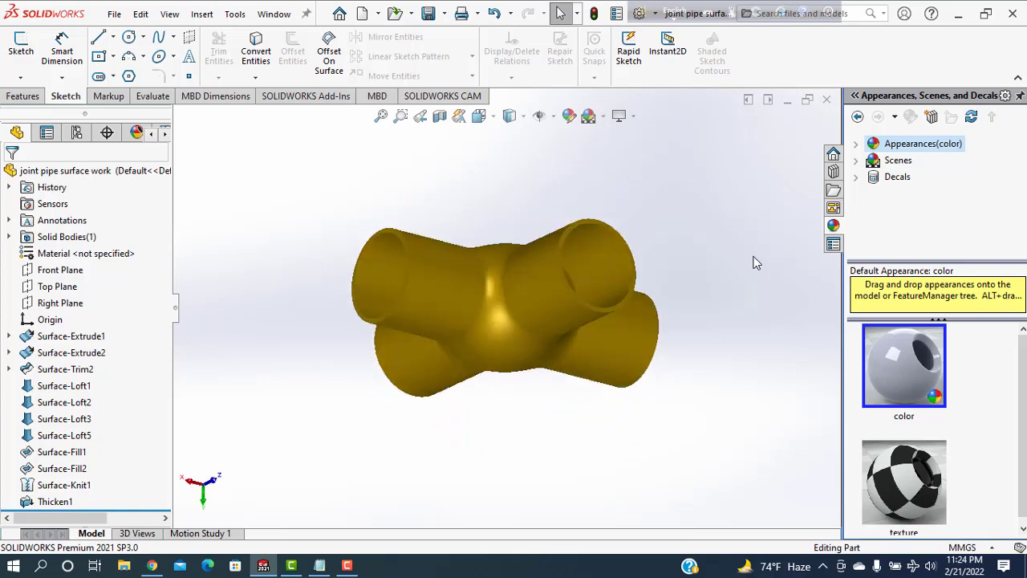
pyautogui.press('Up')
pyautogui.press('Up')
pyautogui.press('Up')
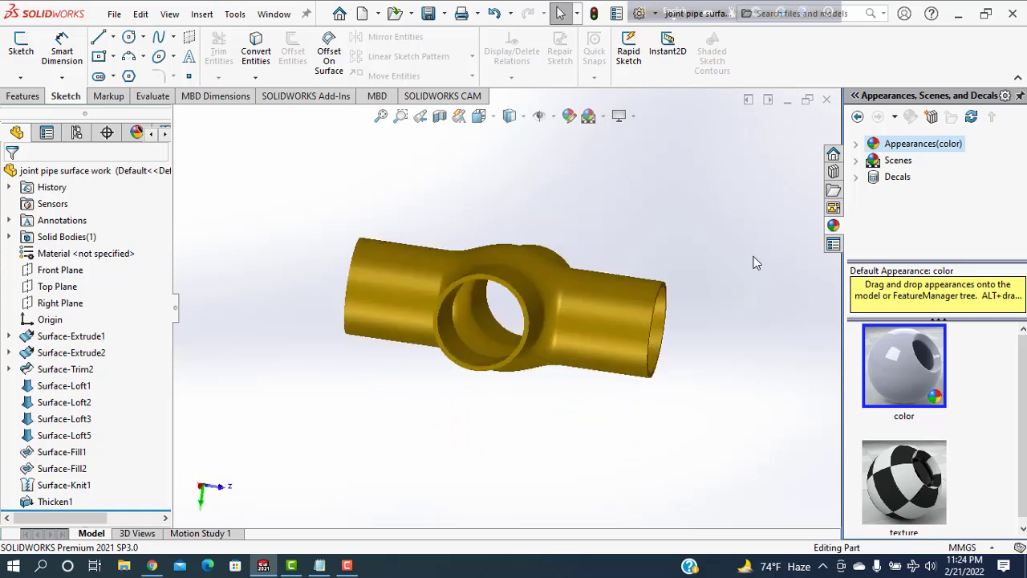
pyautogui.press('Up')
pyautogui.press('Up')
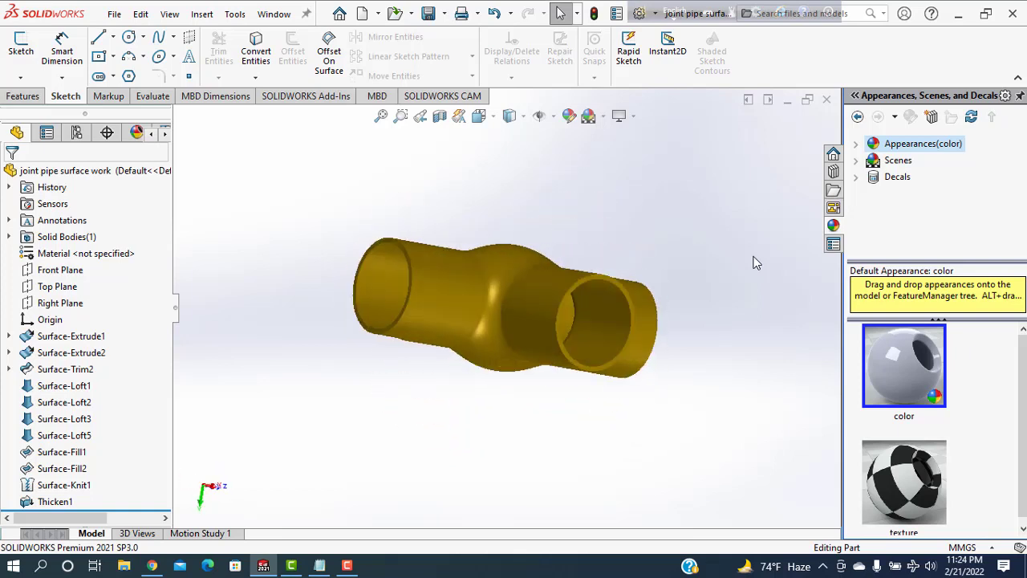
pyautogui.press('Up')
pyautogui.press('Up')
pyautogui.press('Up')
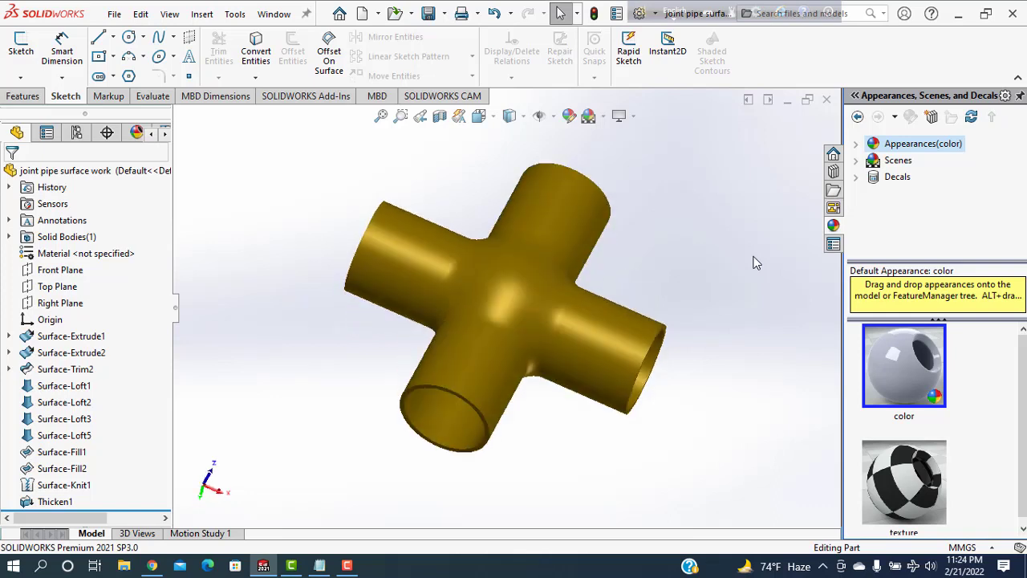
pyautogui.press('Up')
pyautogui.press('Up')
pyautogui.press('Up')
pyautogui.press('Up')
pyautogui.press('Up')
pyautogui.press('Up')
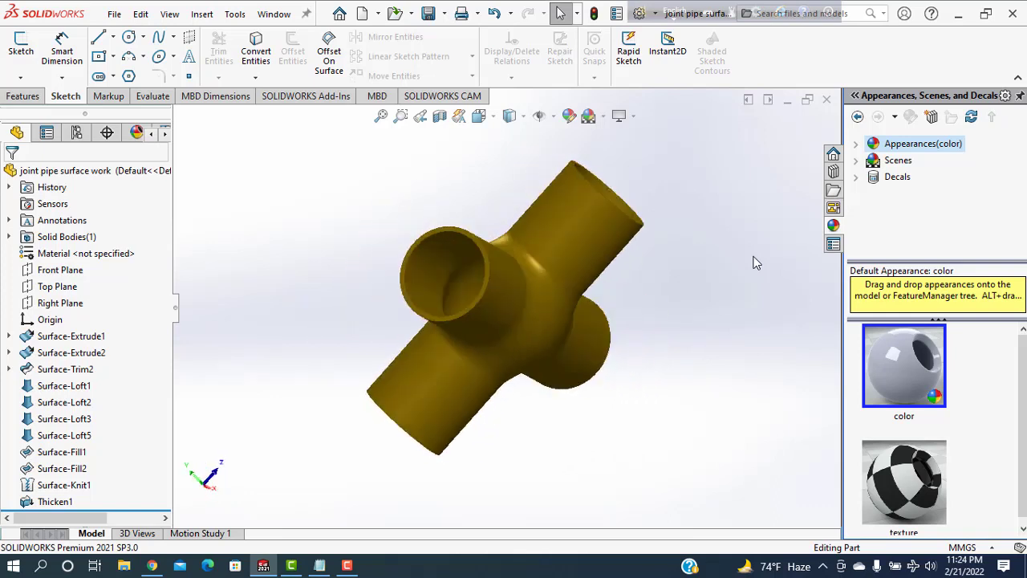
pyautogui.press('Up')
pyautogui.press('Up')
pyautogui.press('Up')
pyautogui.press('Up')
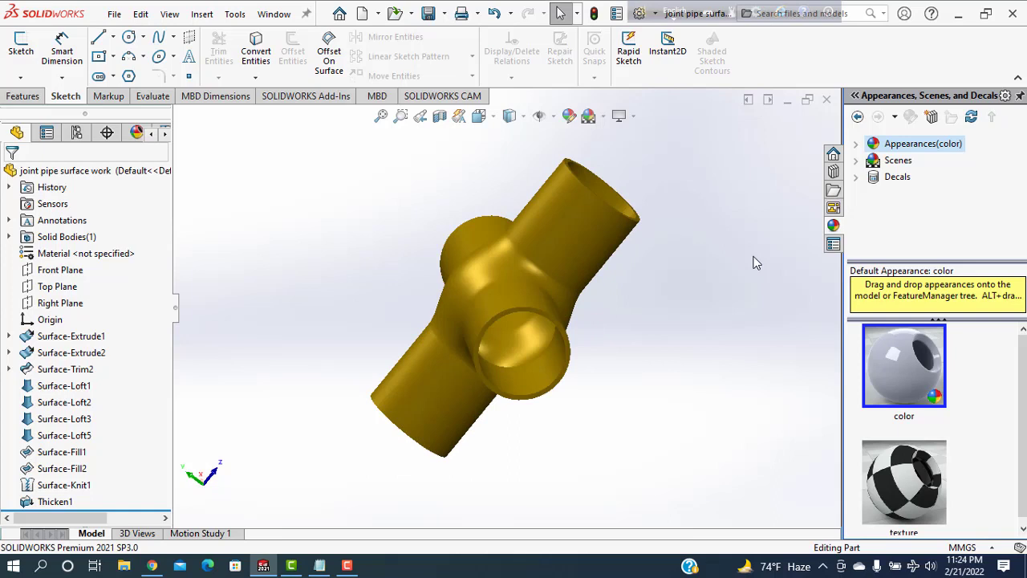
pyautogui.press('Up')
pyautogui.press('Up')
pyautogui.press('Up')
pyautogui.press('Up')
pyautogui.press('Up')
pyautogui.press('Up')
pyautogui.press('Up')
pyautogui.press('Up')
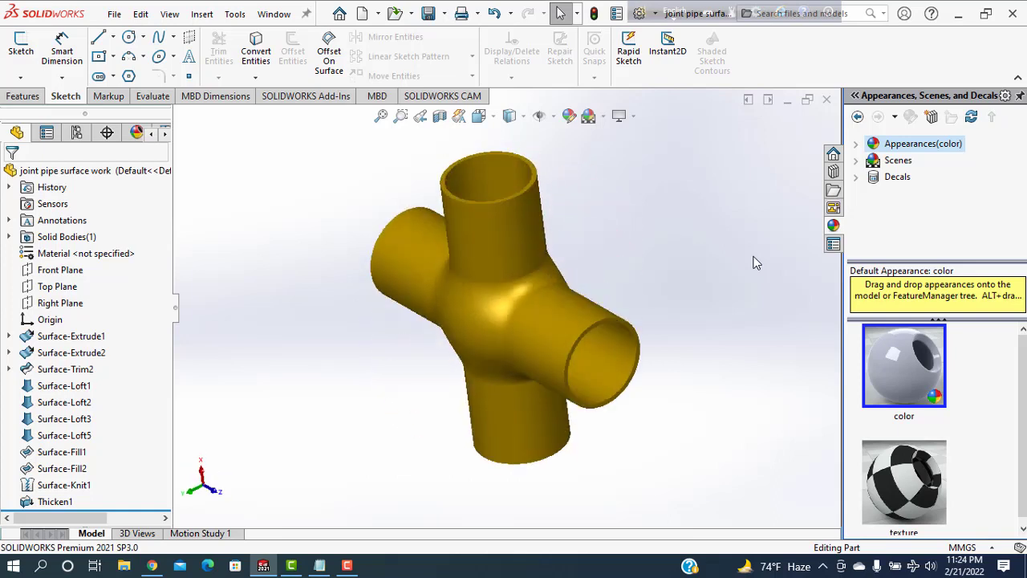
pyautogui.press('Up')
pyautogui.press('Up')
pyautogui.press('Up')
pyautogui.press('Up')
pyautogui.press('Up')
pyautogui.press('Up')
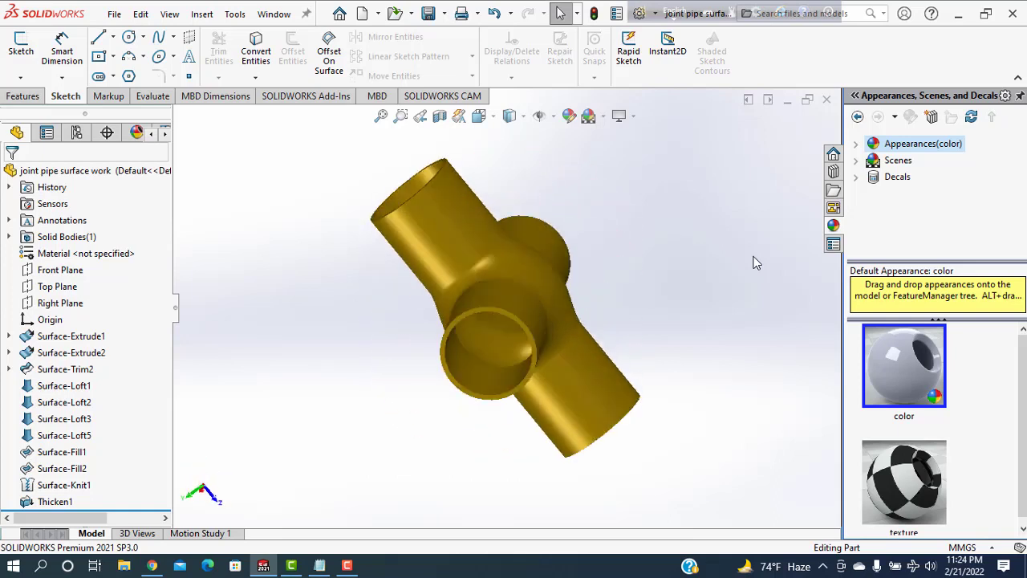
pyautogui.press('Up')
pyautogui.press('Up')
pyautogui.press('Up')
pyautogui.press('Up')
pyautogui.press('Up')
pyautogui.press('Up')
pyautogui.press('Up')
pyautogui.press('Up')
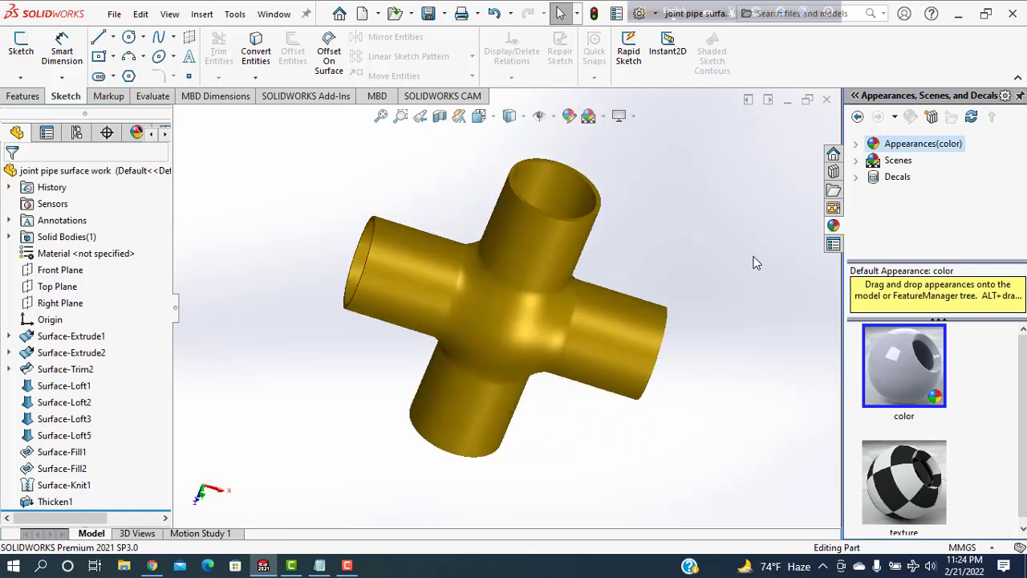
pyautogui.press('Up')
pyautogui.press('Up')
pyautogui.press('Up')
pyautogui.press('Up')
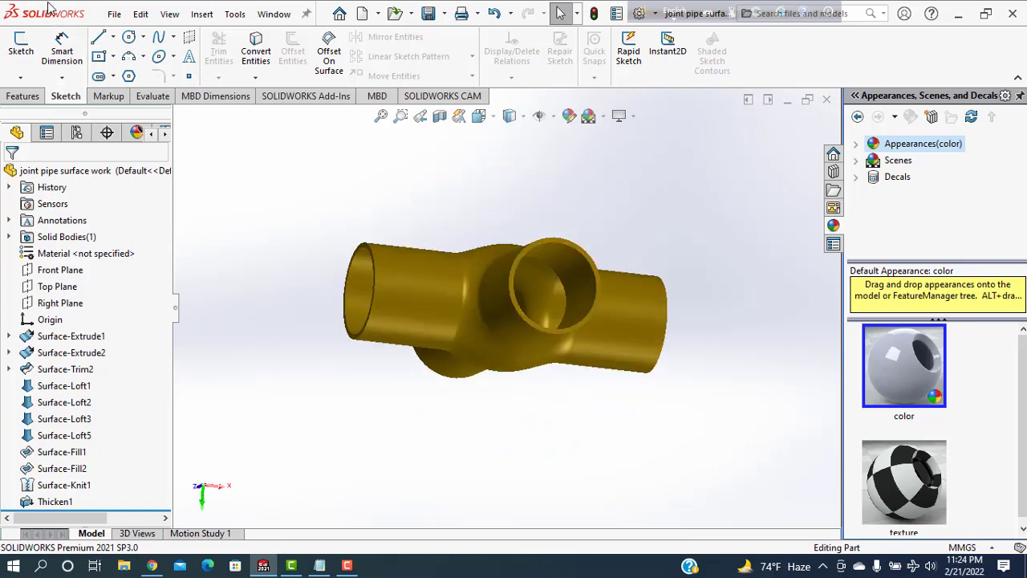
# - Create a new blank part and switch its units from IPS to MMGS
pyautogui.click(114, 15)
pyautogui.click(135, 36)
pyautogui.click(620, 473)
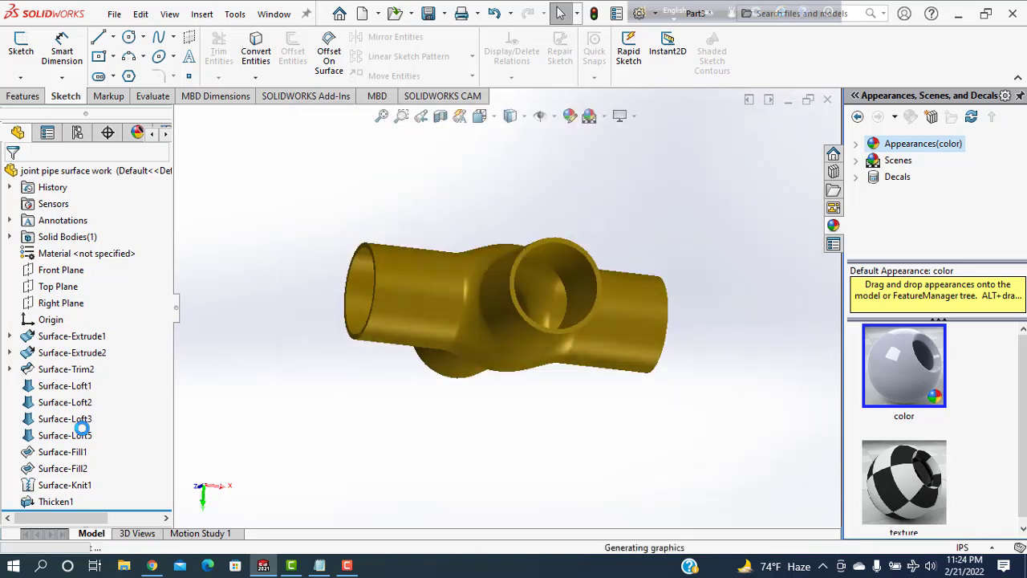
pyautogui.click(962, 547)
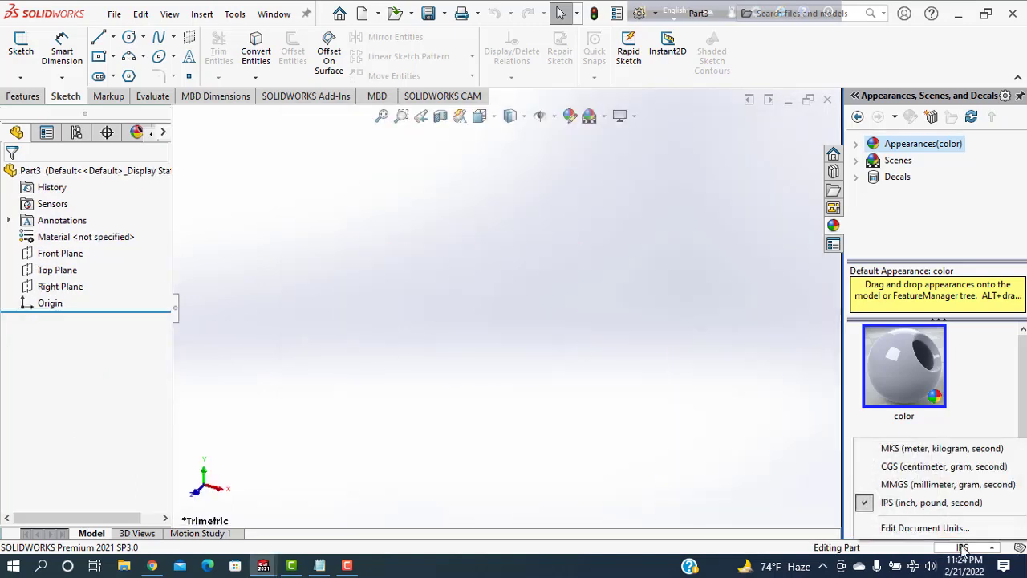
pyautogui.click(897, 486)
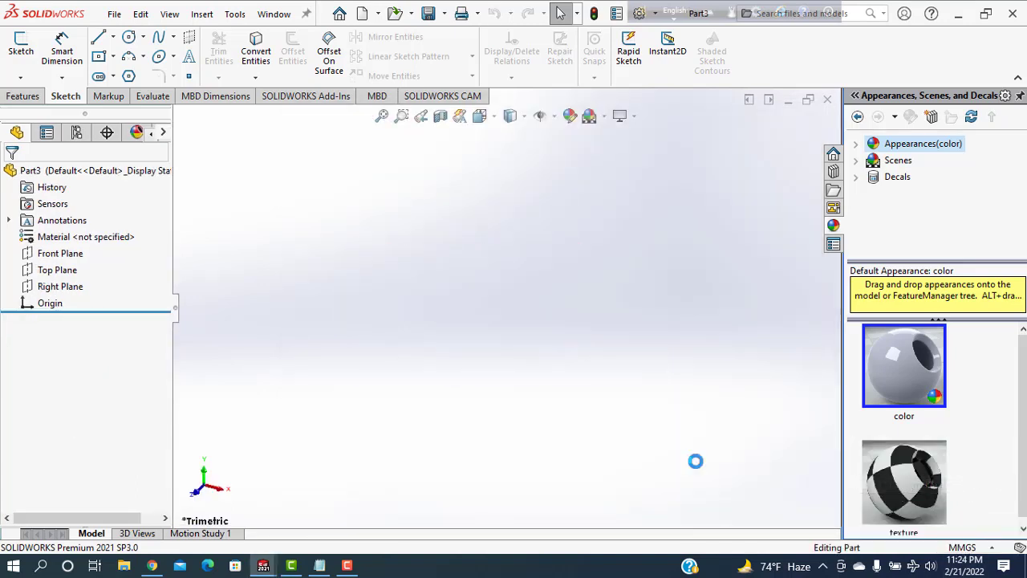
# - Sketch a circle centred on the origin on the Front Plane, viewed normal to it
pyautogui.click(49, 253)
pyautogui.click(135, 233)
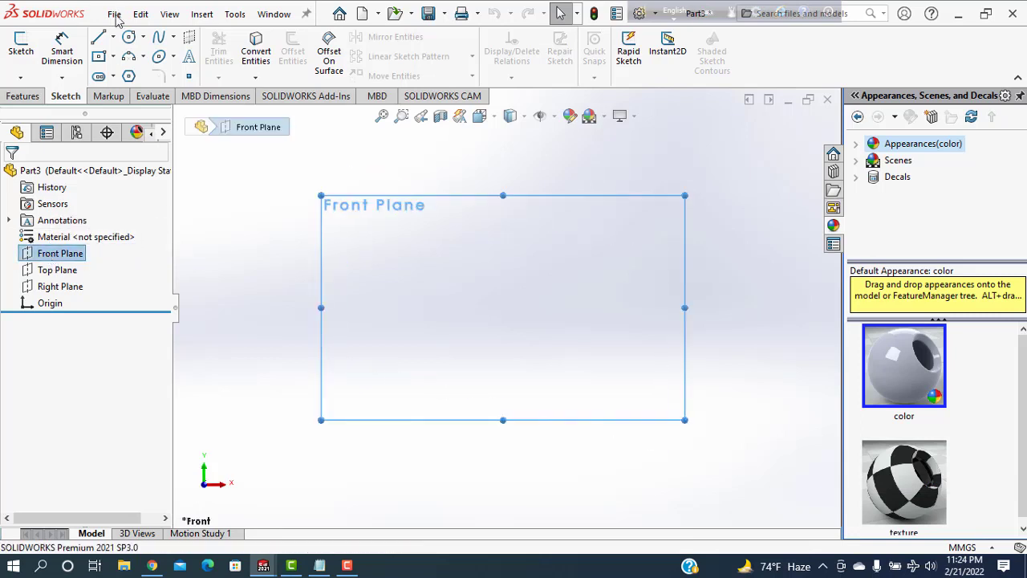
pyautogui.click(128, 40)
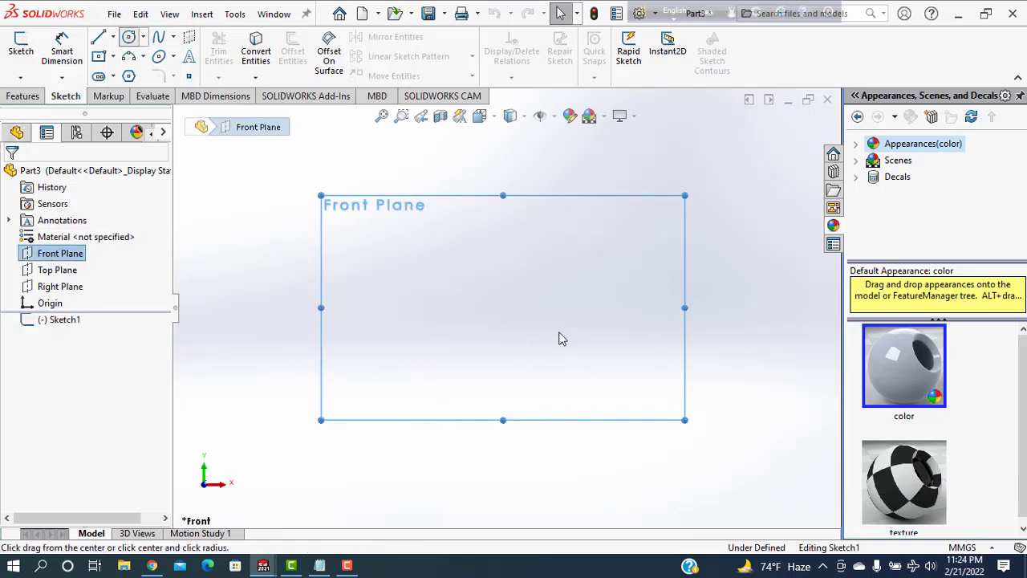
pyautogui.click(503, 307)
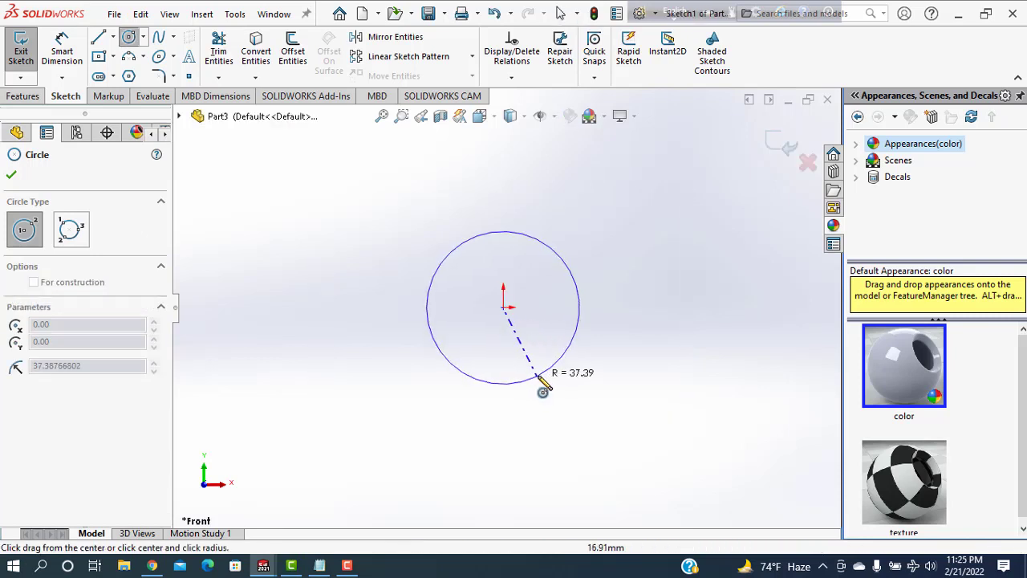
pyautogui.click(537, 375)
pyautogui.press('Escape')
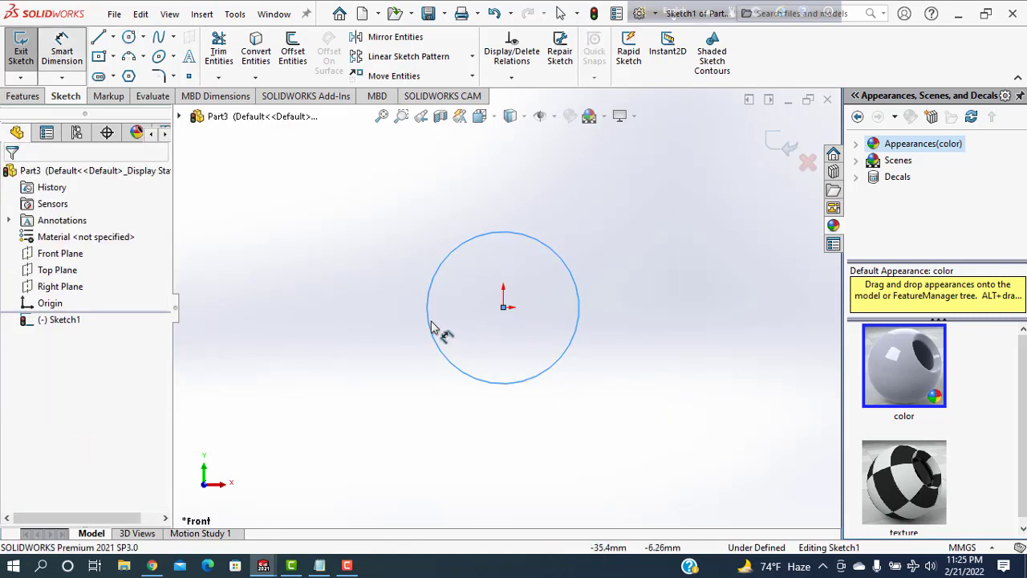
# - Dimension the circle's diameter to 150 mm
pyautogui.click(431, 328)
pyautogui.click(379, 308)
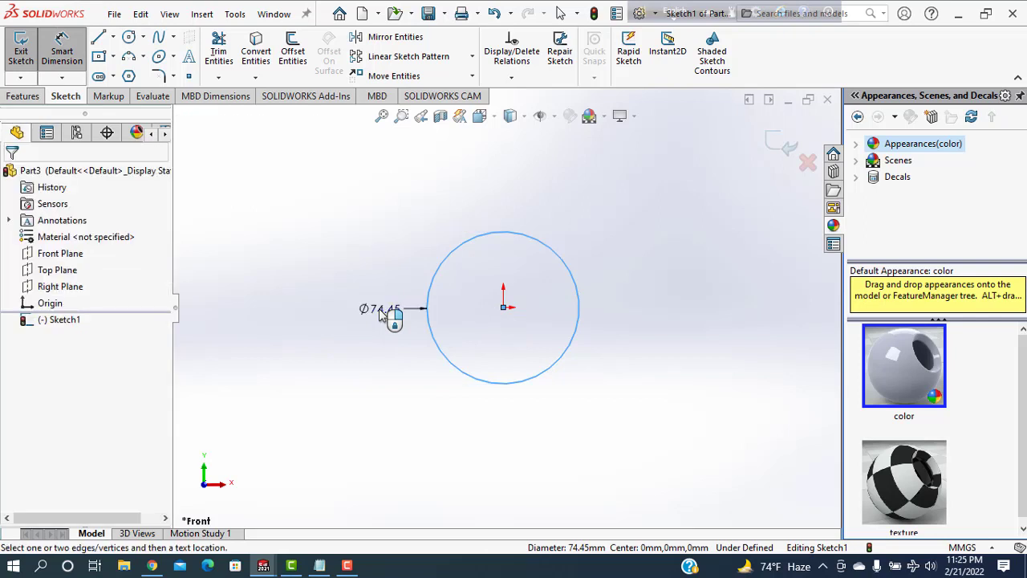
pyautogui.click(378, 308)
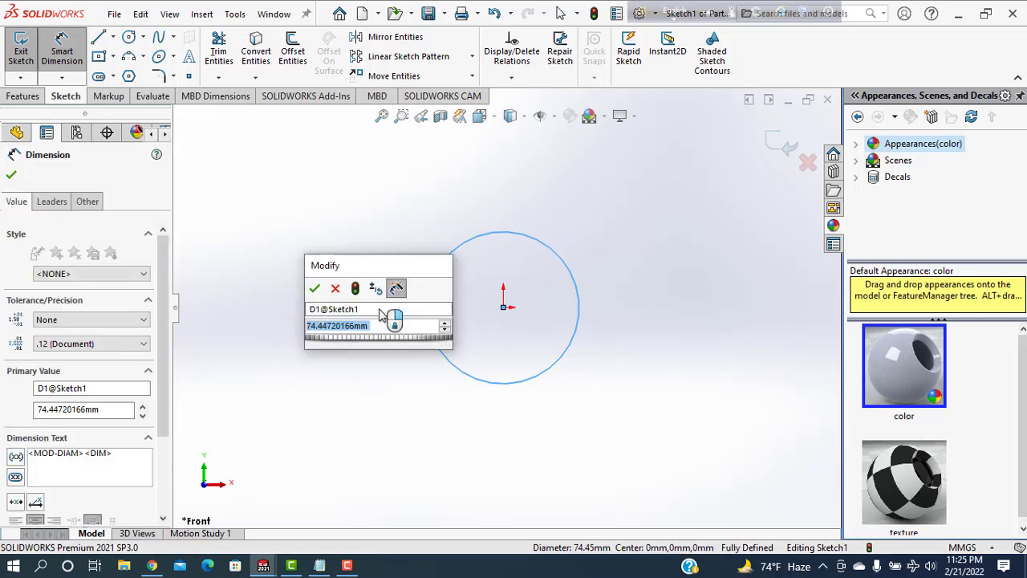
pyautogui.write('150')
pyautogui.press('Return')
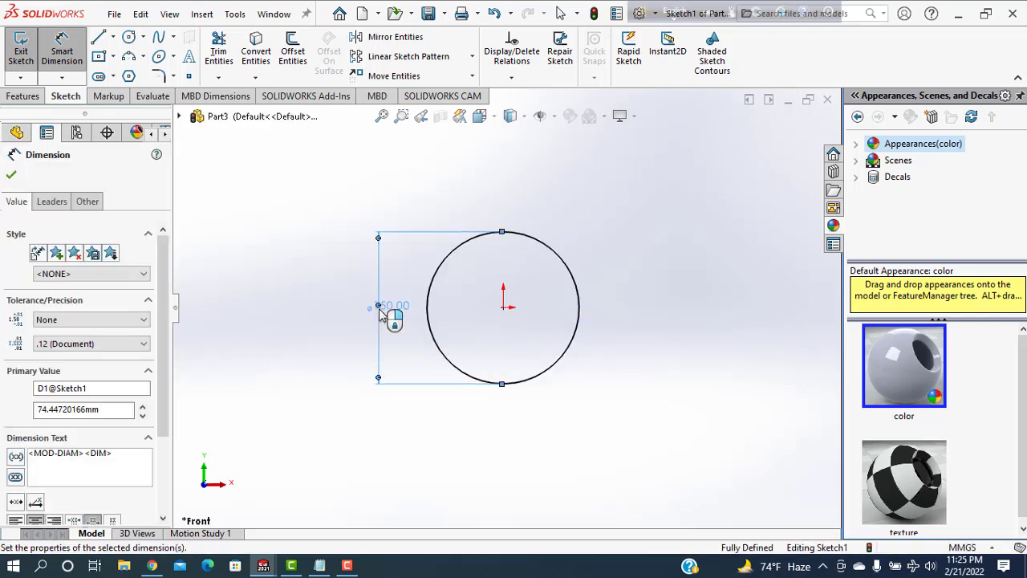
pyautogui.click(11, 178)
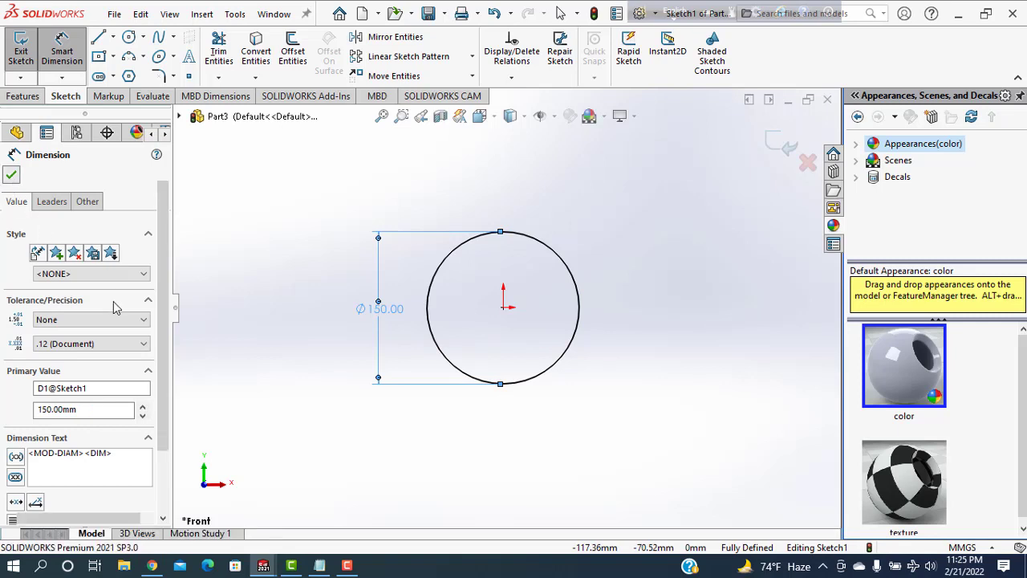
pyautogui.click(202, 15)
pyautogui.moveTo(226, 167)
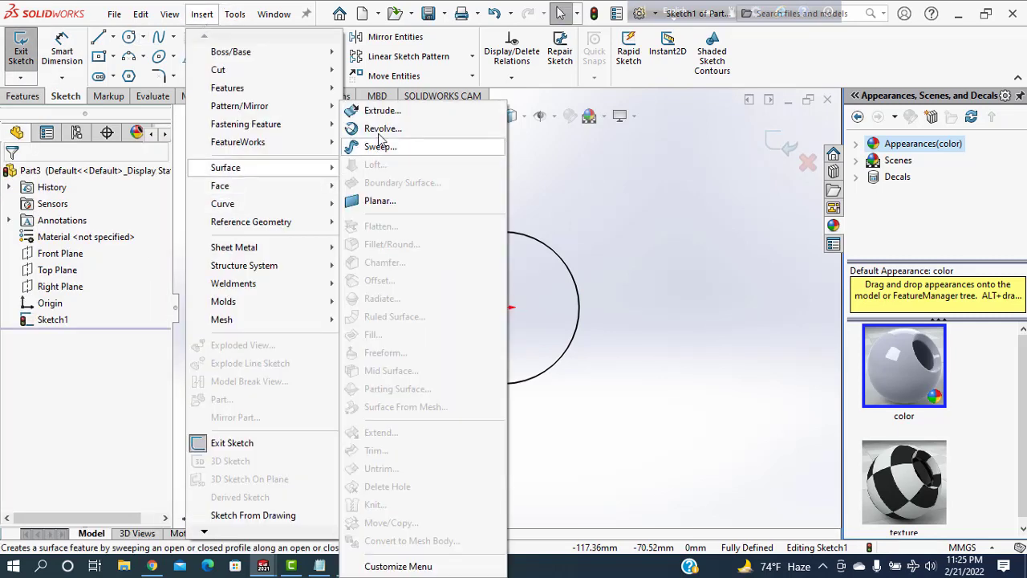
# - Surface-extrude the circle Mid Plane at 50 mm, then undo it
pyautogui.click(381, 112)
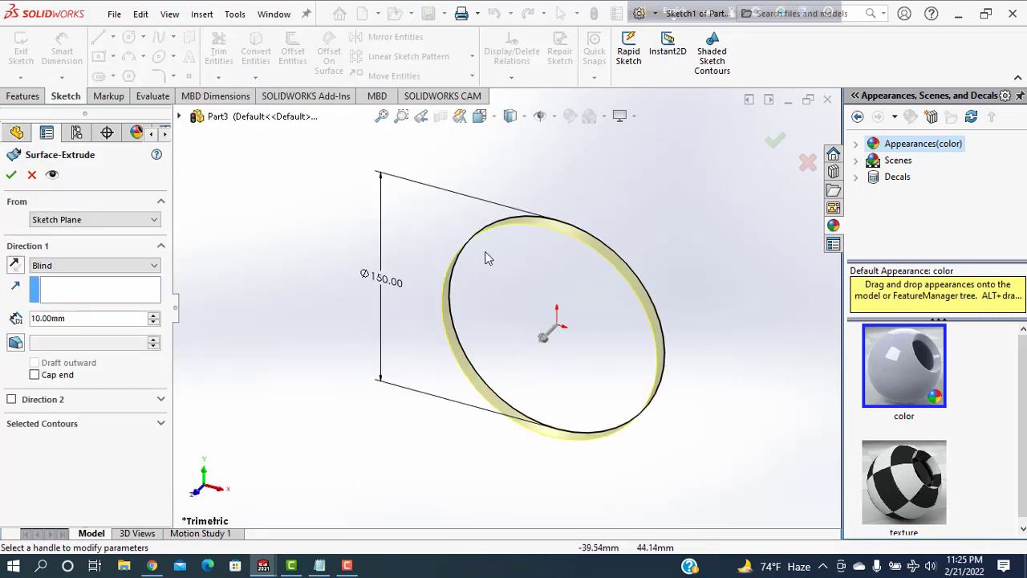
pyautogui.click(103, 267)
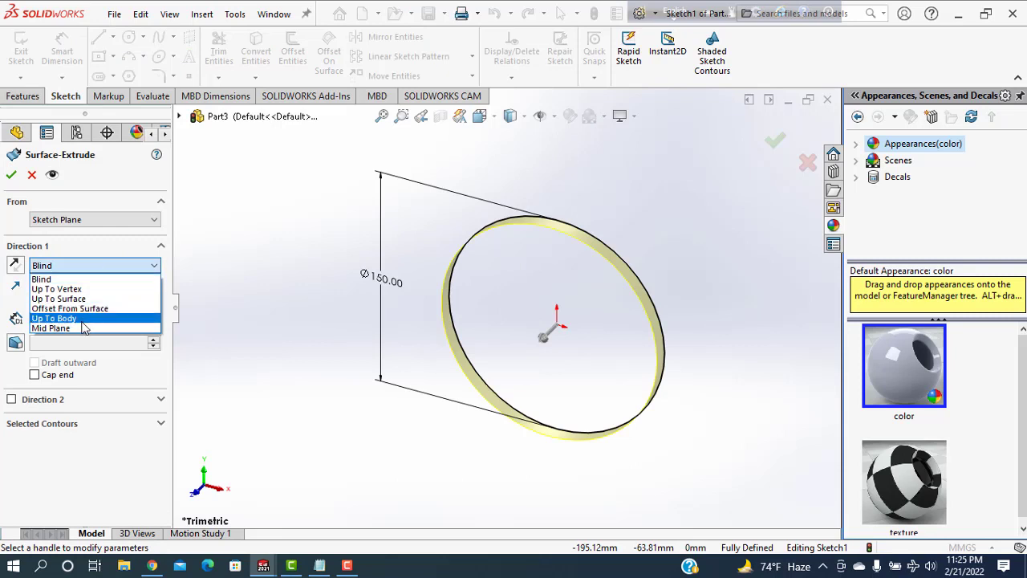
pyautogui.click(80, 324)
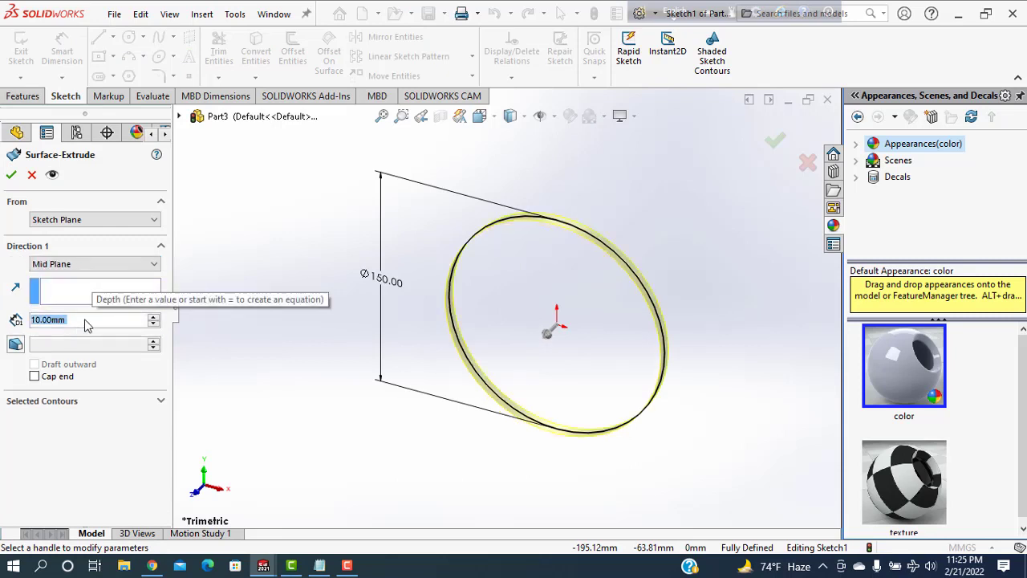
pyautogui.write('50')
pyautogui.press('Return')
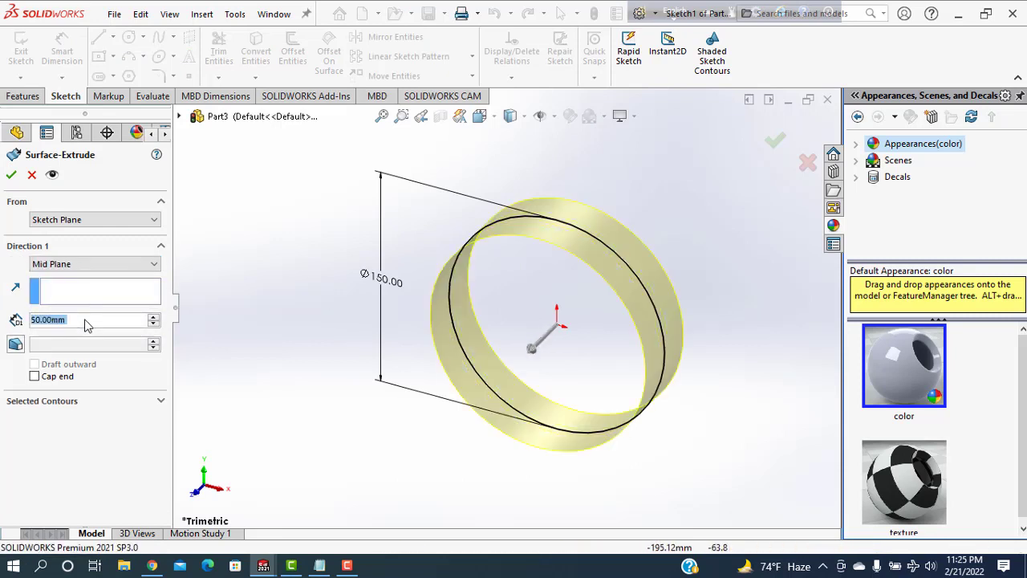
pyautogui.press('Return')
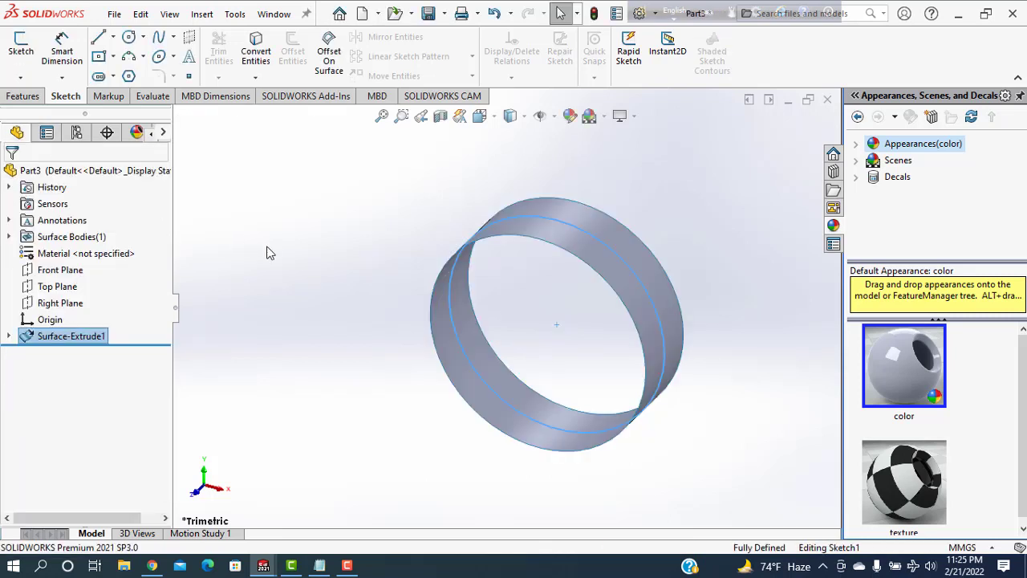
pyautogui.hotkey('ctrl', 'z')
# - Re-create the circle's surface extrude as Mid Plane with 500 mm depth
pyautogui.click(203, 15)
pyautogui.moveTo(226, 168)
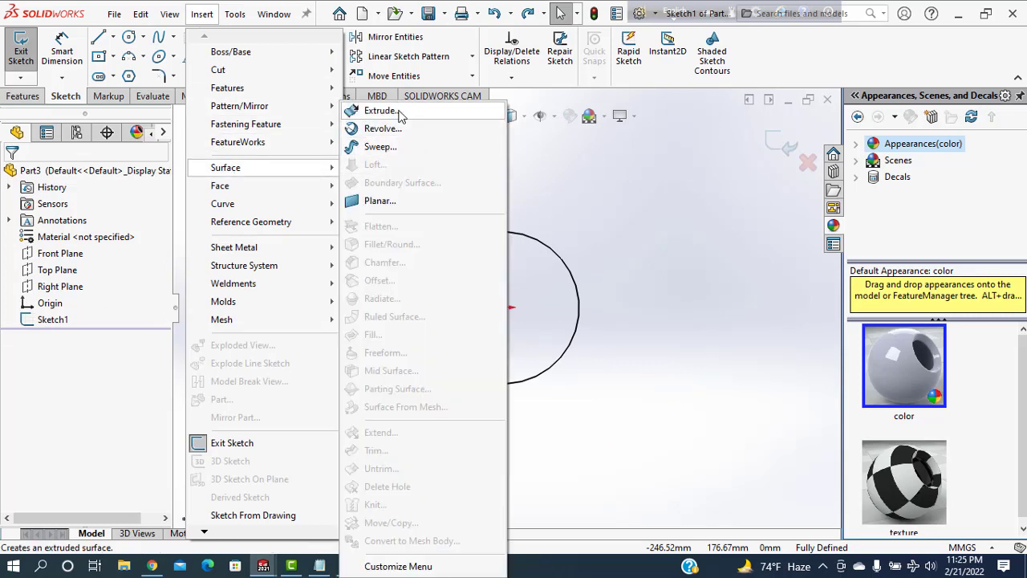
pyautogui.click(401, 111)
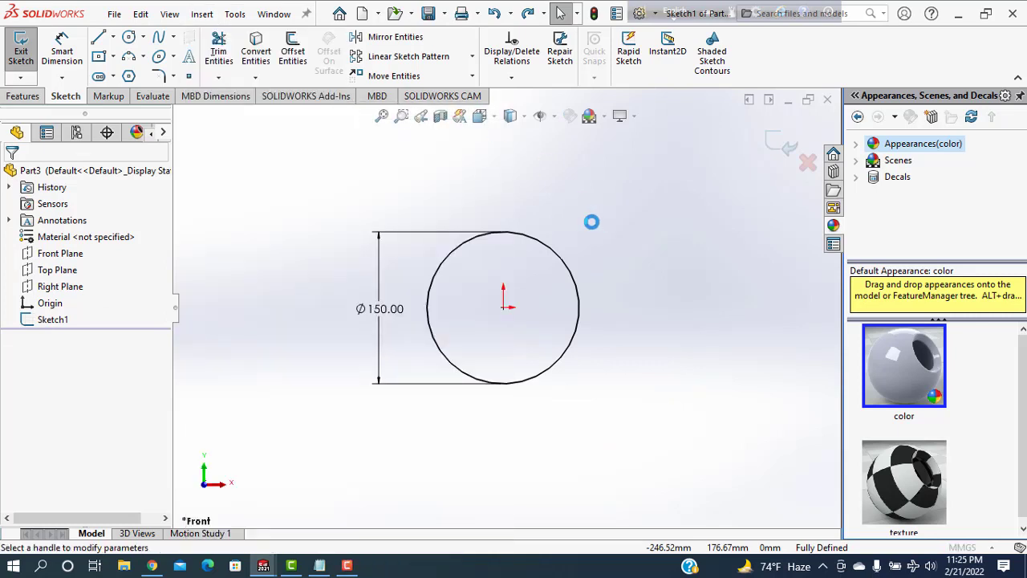
pyautogui.click(80, 266)
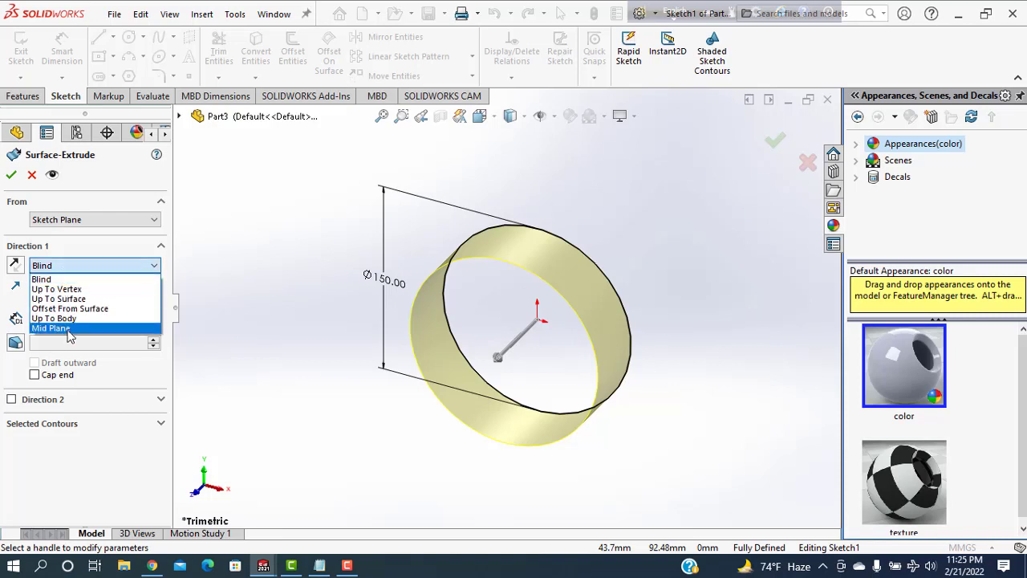
pyautogui.click(69, 329)
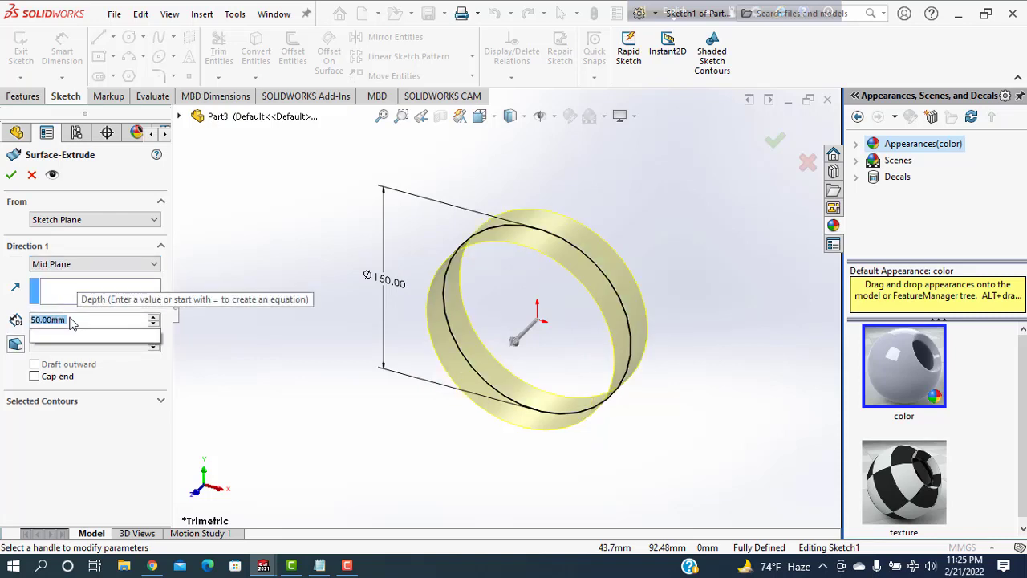
pyautogui.write('500')
pyautogui.press('Return')
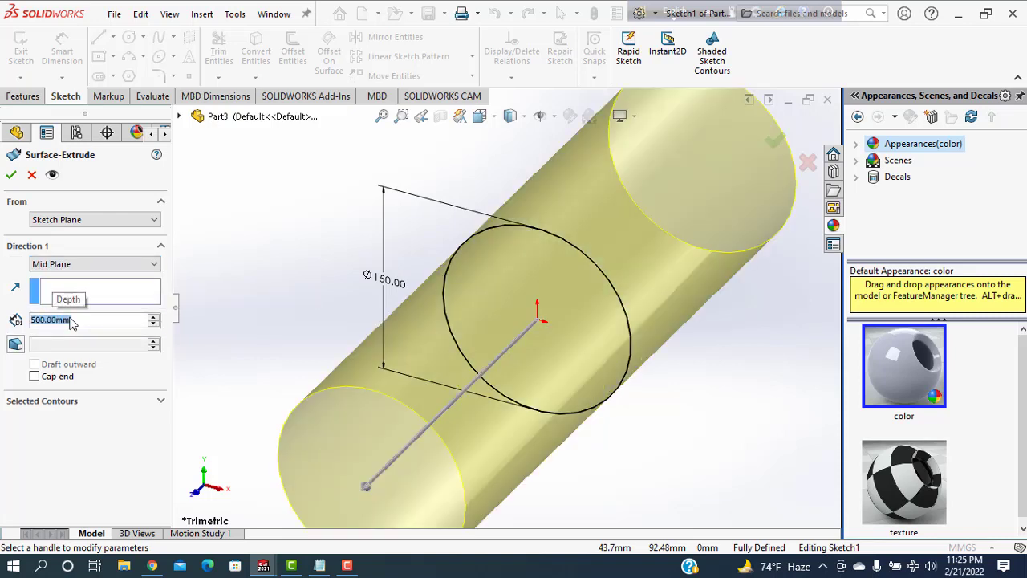
pyautogui.click(12, 174)
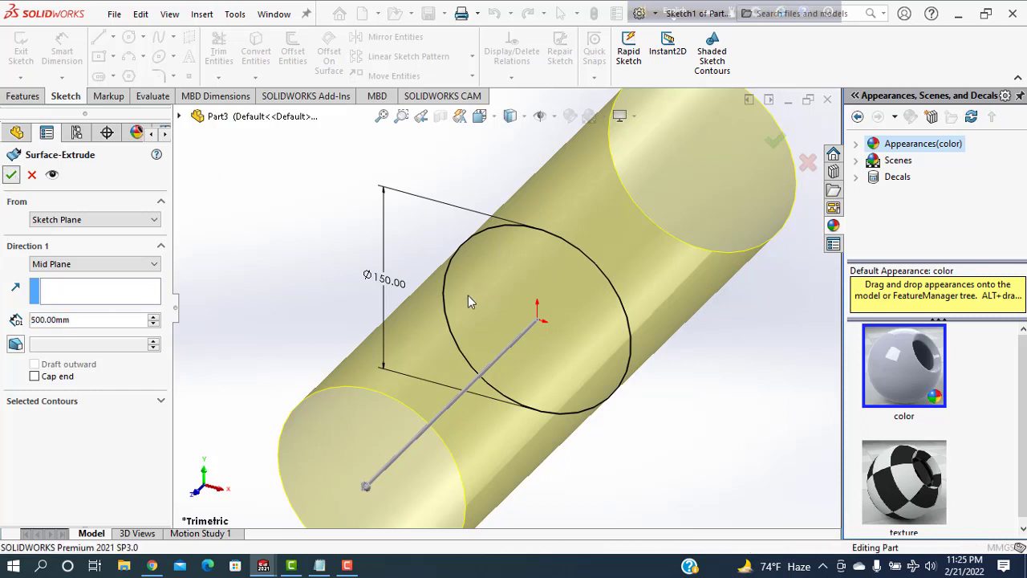
# - Start a sketch on the Right Plane and draw a circle centred on the origin
pyautogui.click(356, 238)
pyautogui.scroll(2, 481, 447)
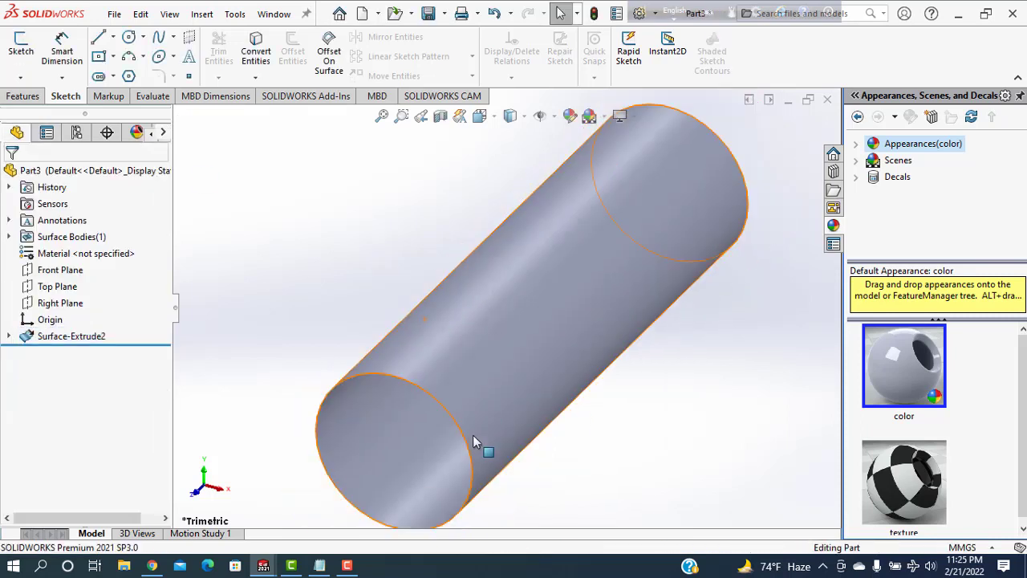
pyautogui.scroll(1, 481, 447)
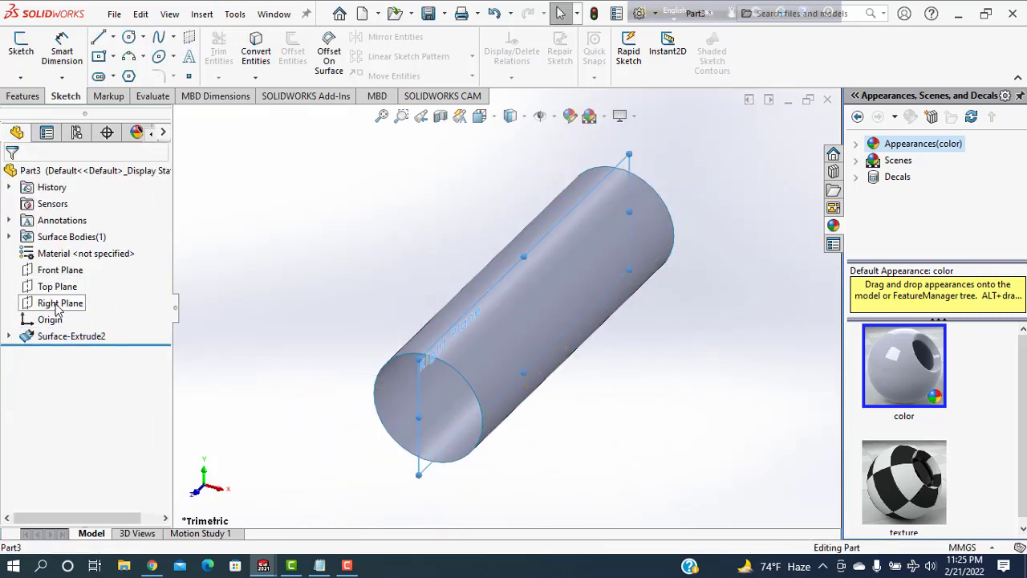
pyautogui.click(58, 305)
pyautogui.click(138, 280)
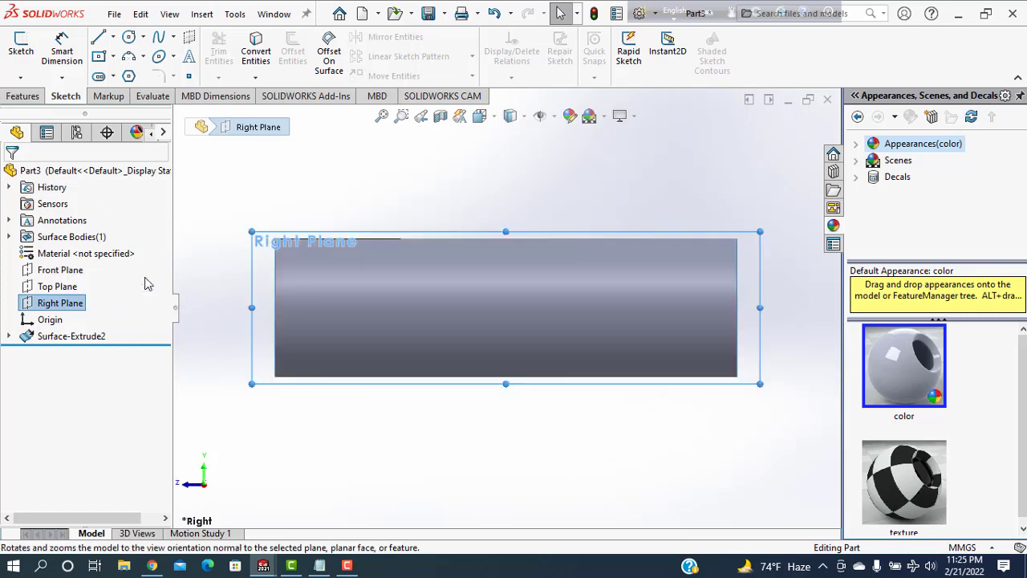
pyautogui.rightClick(259, 293)
pyautogui.click(328, 265)
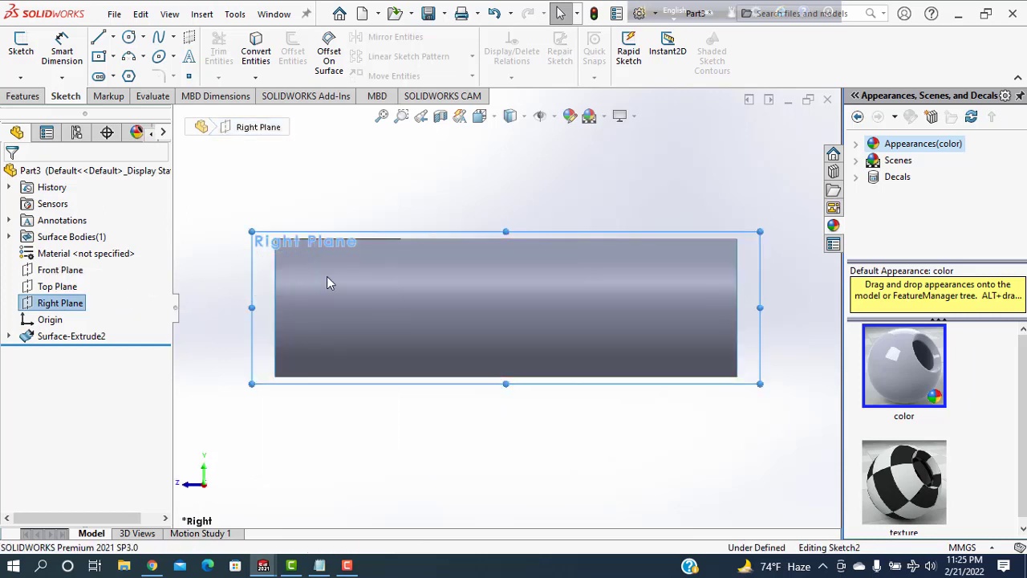
pyautogui.click(131, 39)
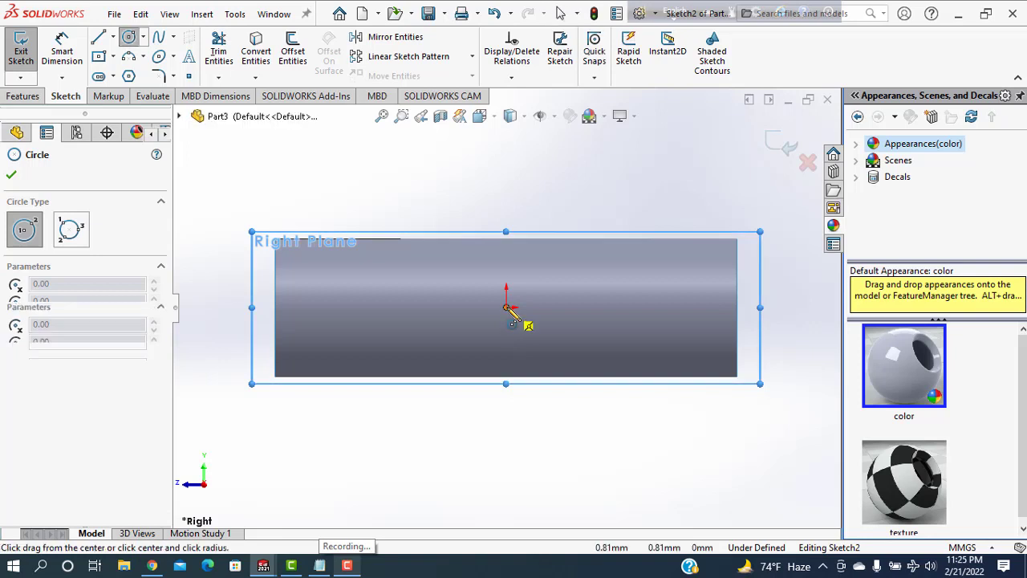
pyautogui.click(505, 306)
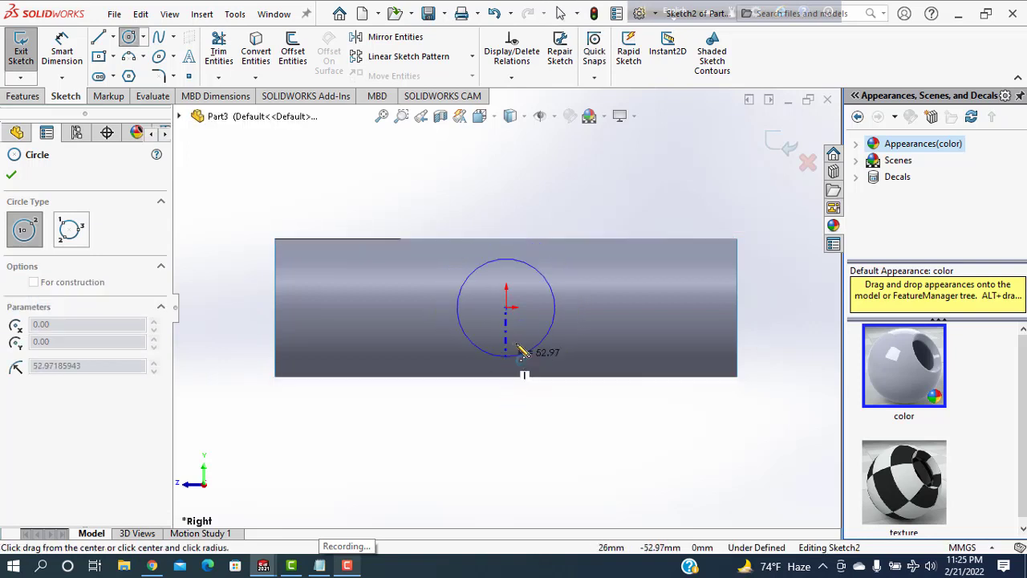
pyautogui.click(529, 357)
pyautogui.press('Escape')
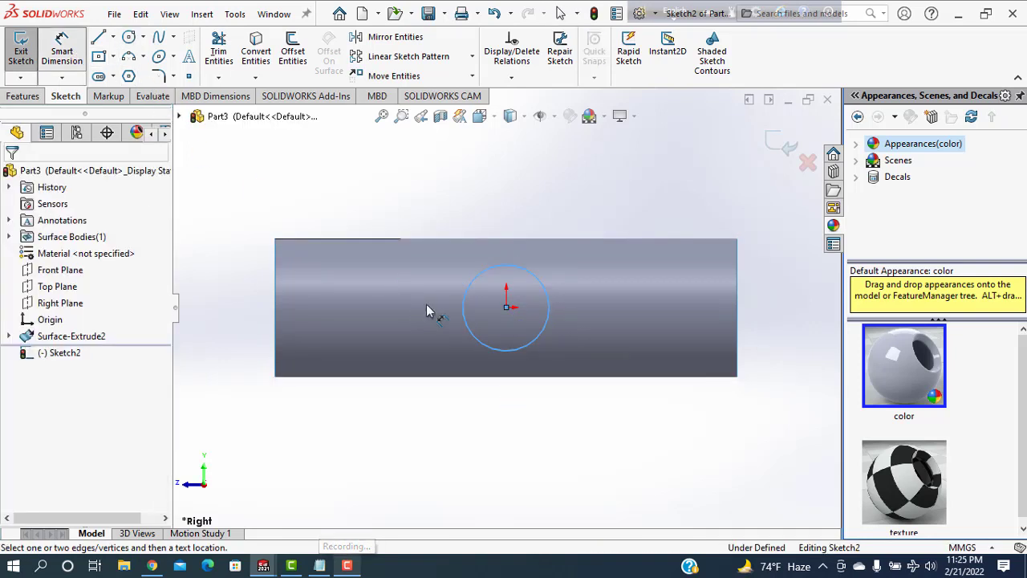
# - Dimension the new circle's diameter to 150 mm
pyautogui.click(471, 318)
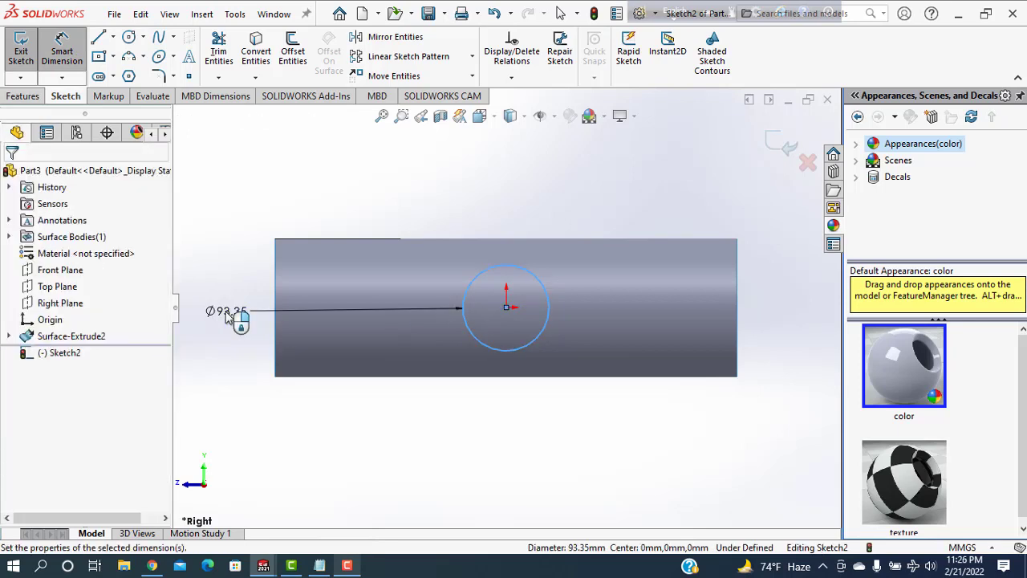
pyautogui.click(226, 315)
pyautogui.write('150')
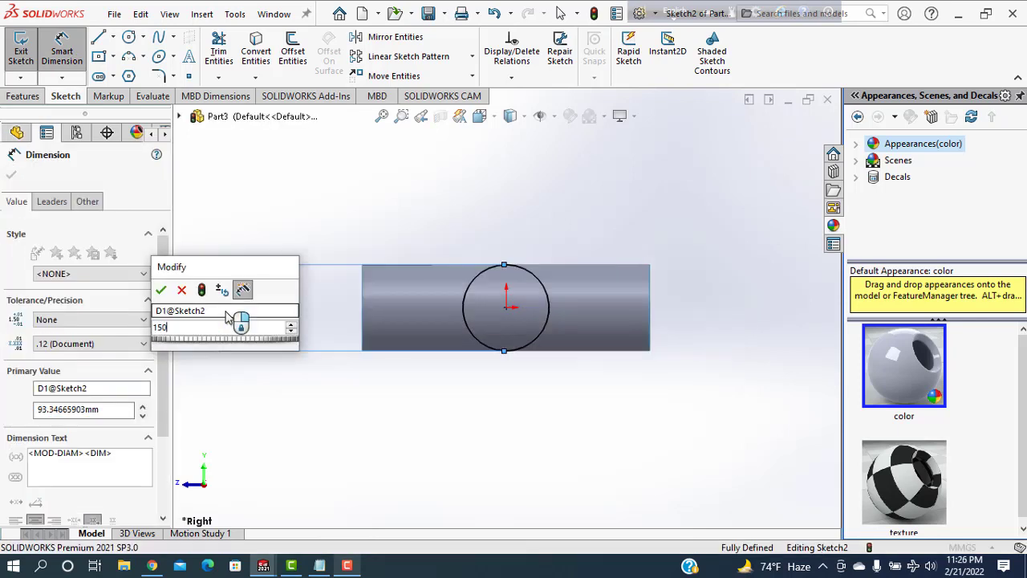
pyautogui.press('Return')
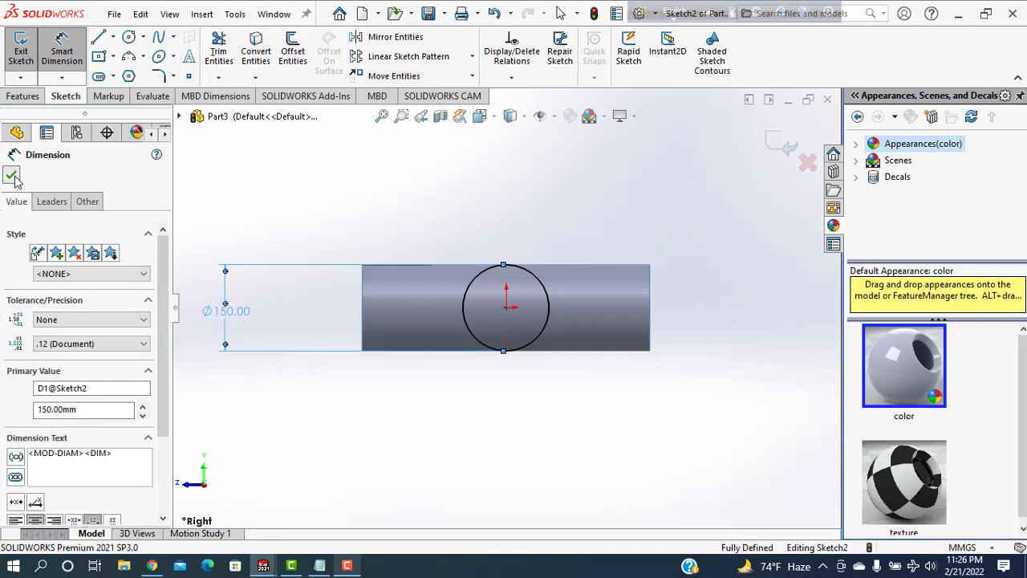
pyautogui.click(11, 176)
pyautogui.click(202, 16)
pyautogui.moveTo(226, 167)
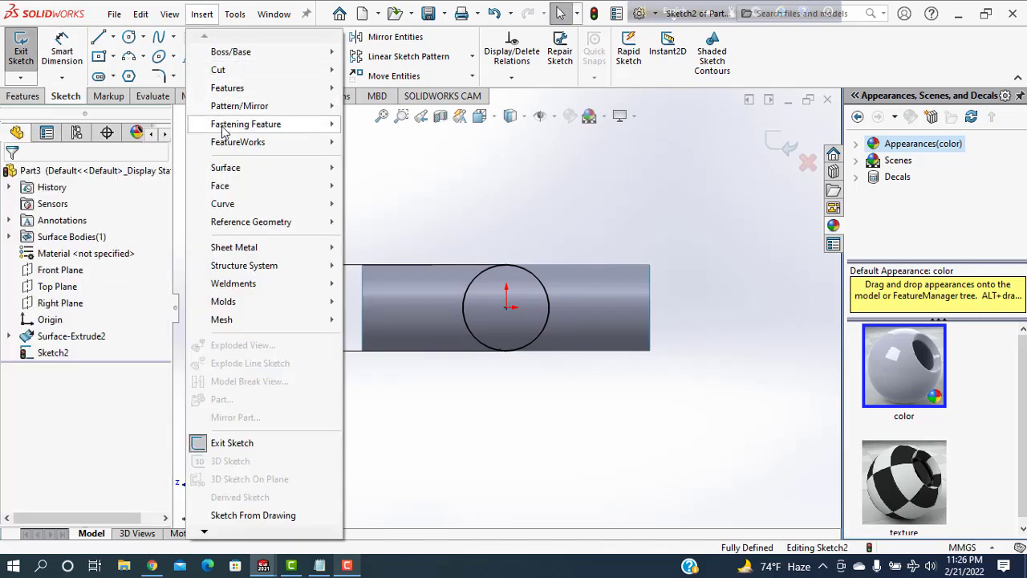
# - Surface-extrude Sketch2 Mid Plane at 500 mm into a second cylinder crossing the first
pyautogui.click(401, 112)
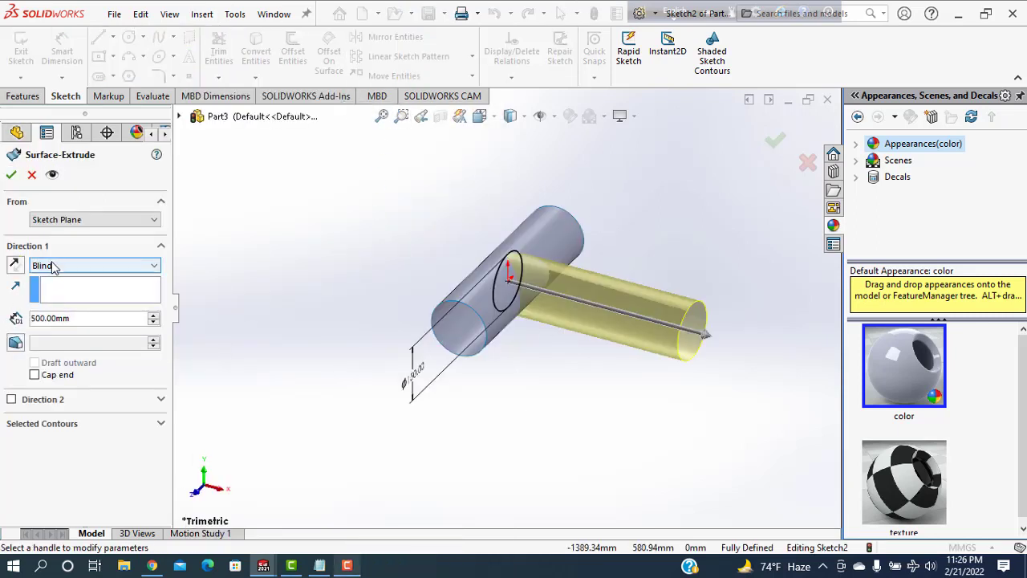
pyautogui.click(44, 267)
pyautogui.click(55, 327)
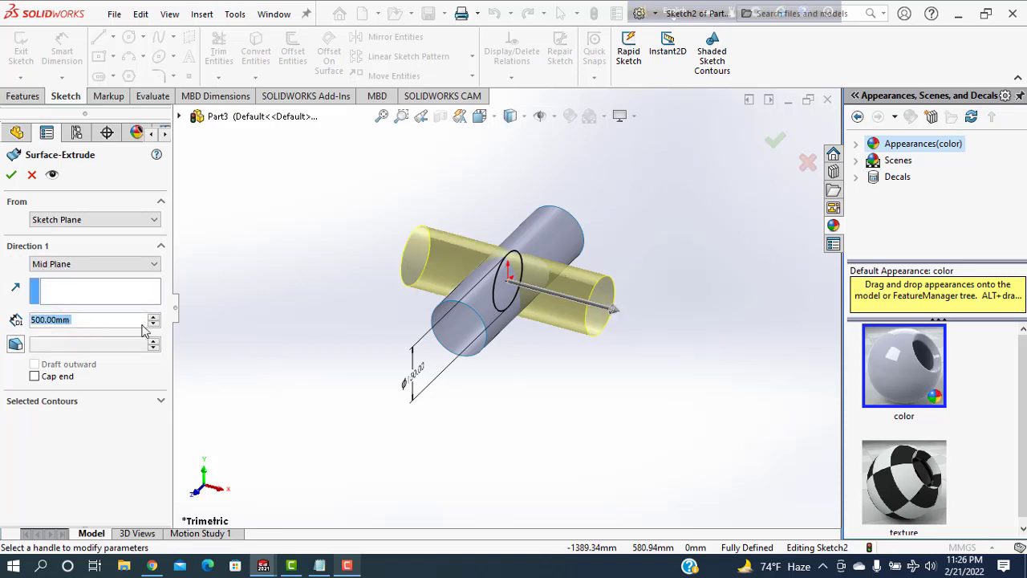
pyautogui.click(10, 176)
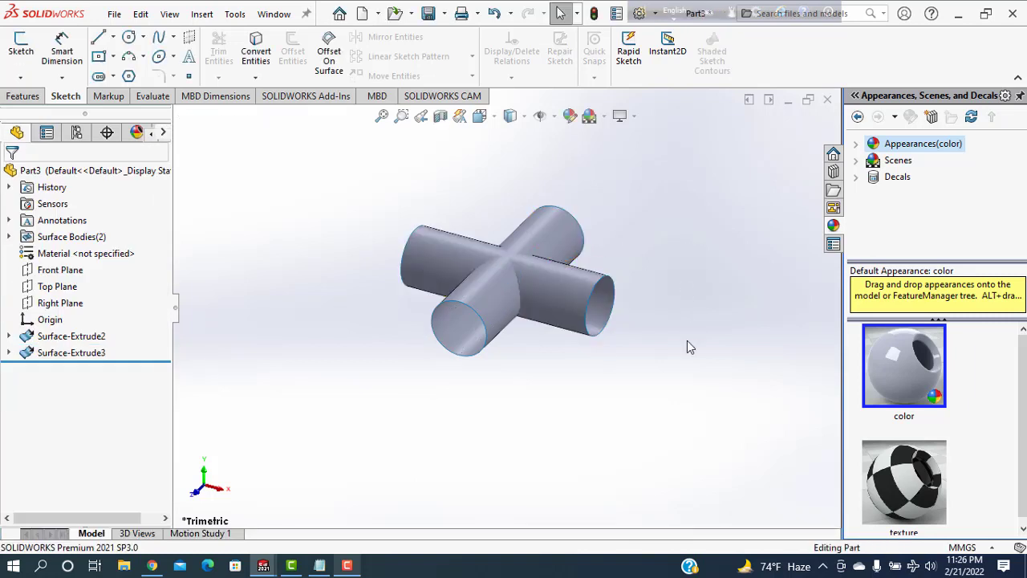
# - Start a new sketch on the Top Plane, viewed normal to it
pyautogui.moveTo(687, 340)
pyautogui.mouseDown(button='middle')
pyautogui.moveTo(546, 374)
pyautogui.moveTo(615, 355)
pyautogui.mouseUp(button='middle')
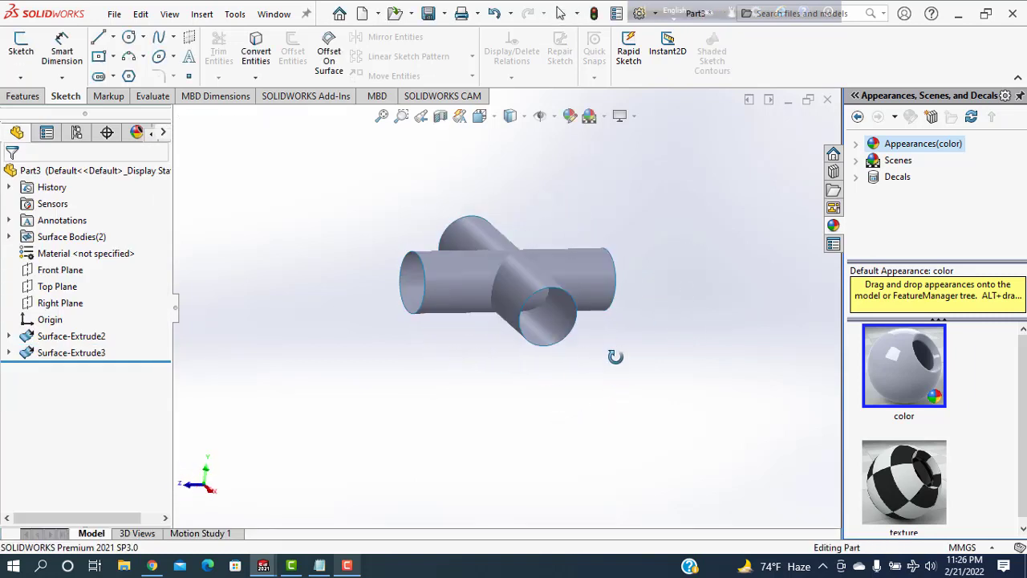
pyautogui.click(55, 289)
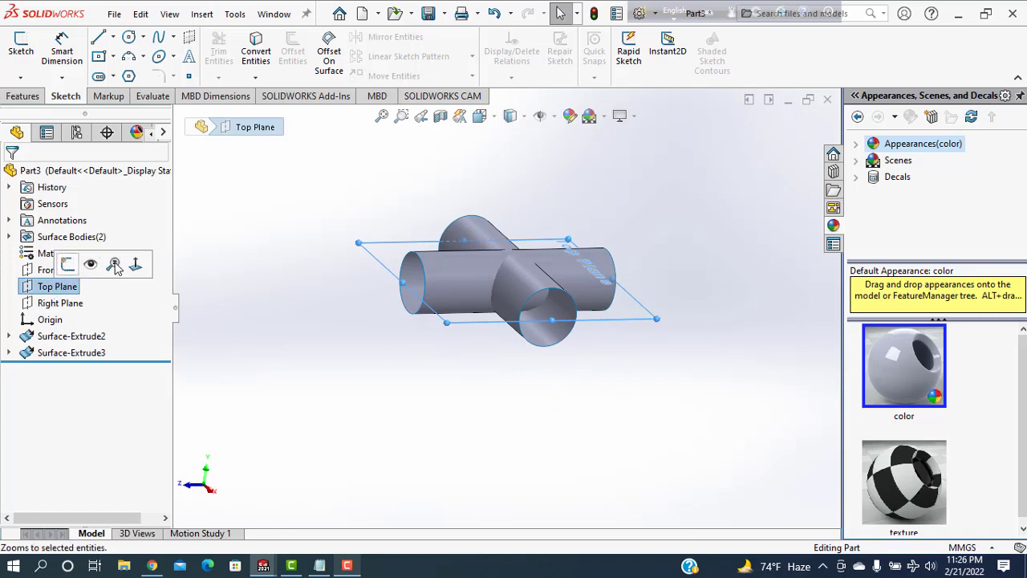
pyautogui.click(135, 269)
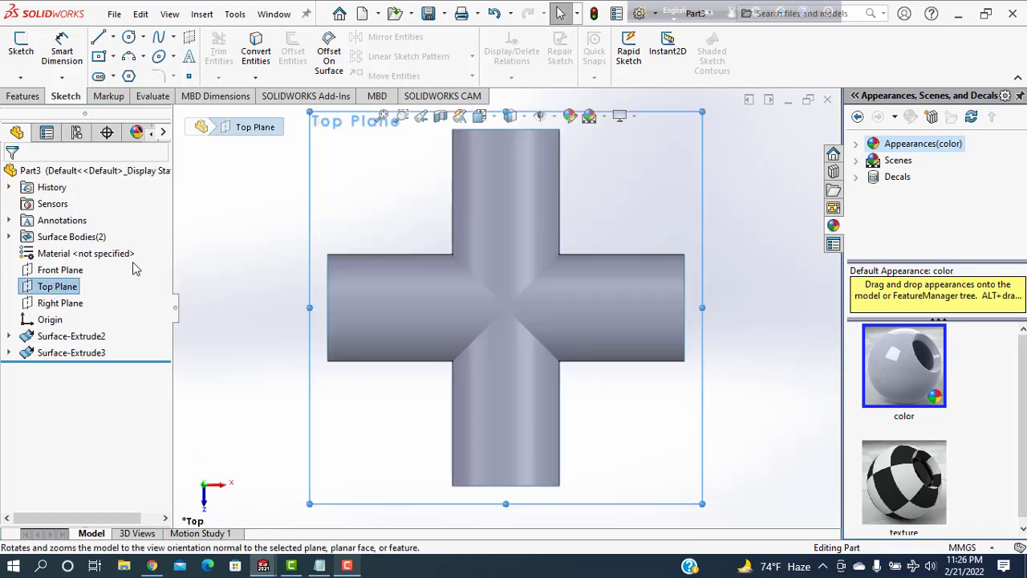
pyautogui.rightClick(363, 210)
pyautogui.click(401, 179)
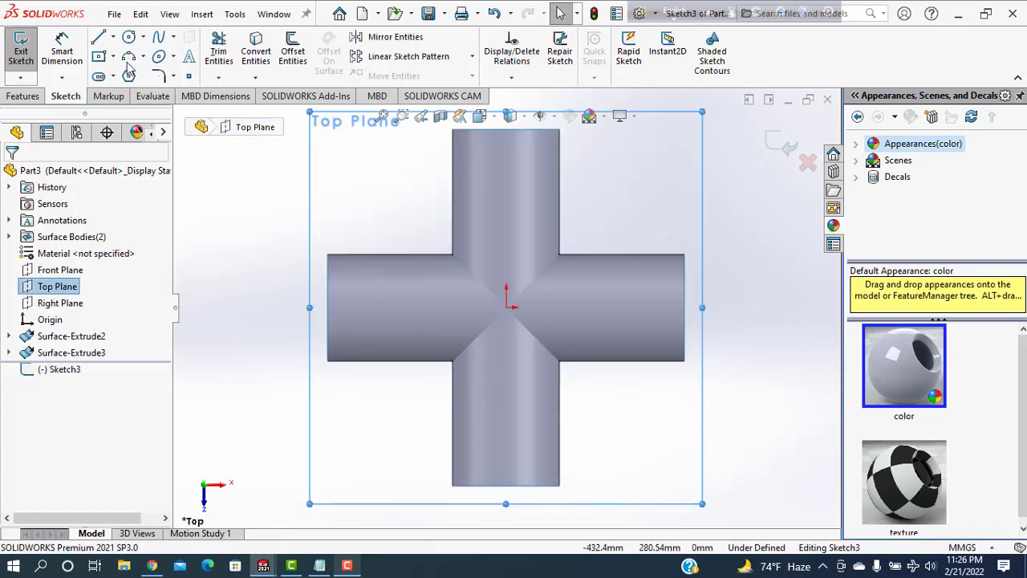
# - Draw a closed rectangle of line segments around the cross's junction
pyautogui.press('l')
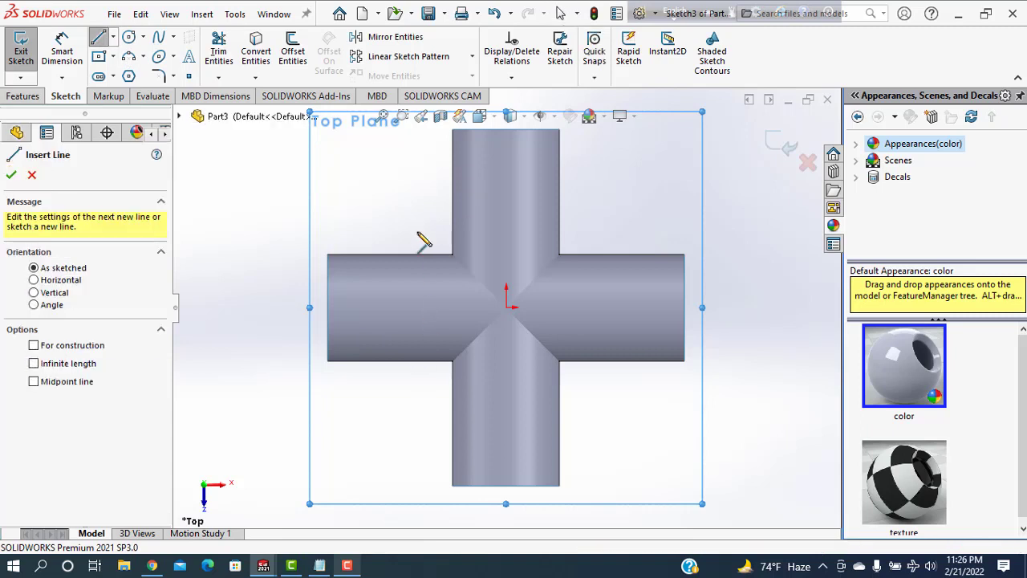
pyautogui.click(414, 237)
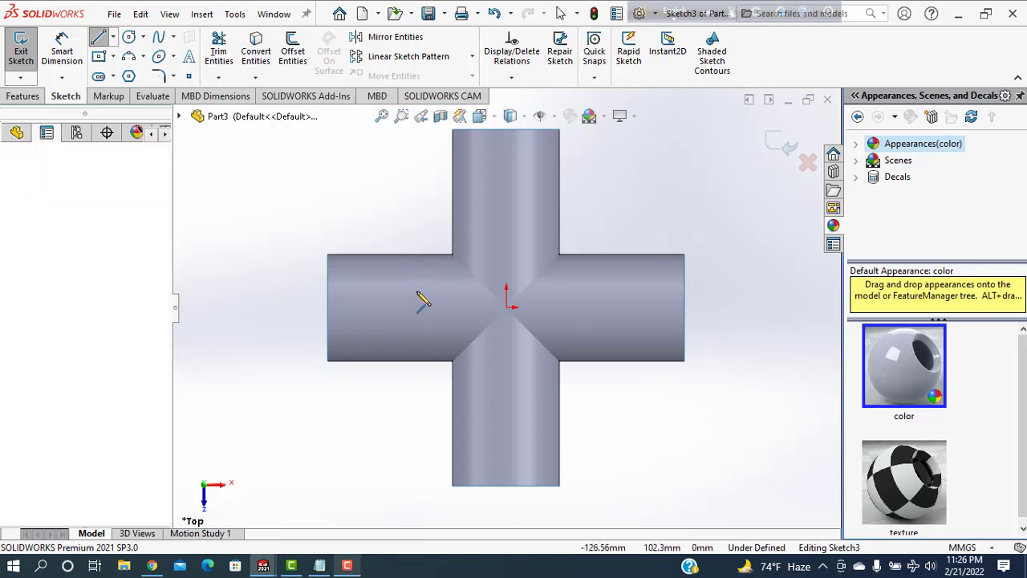
pyautogui.click(413, 284)
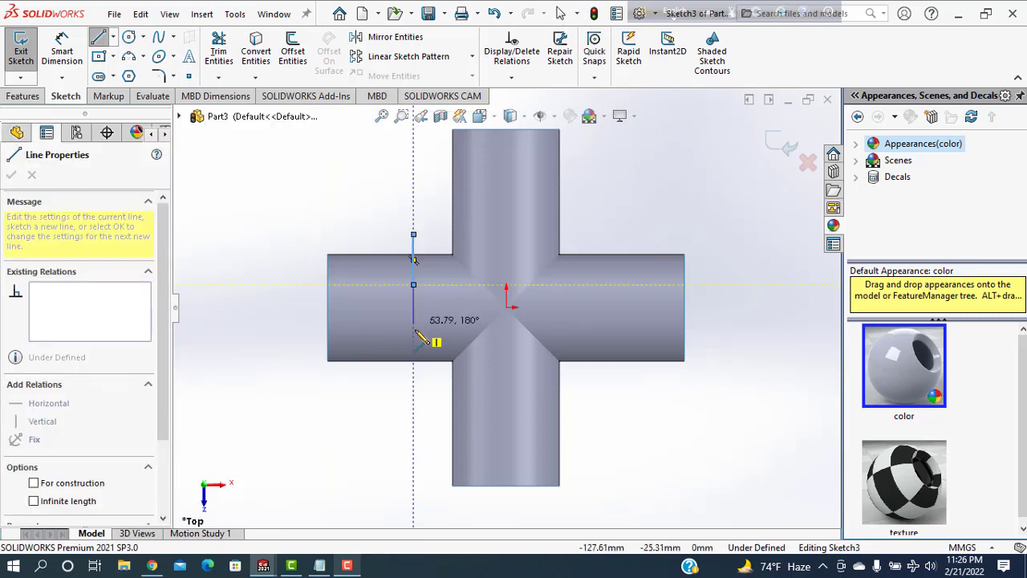
pyautogui.click(413, 329)
pyautogui.click(414, 384)
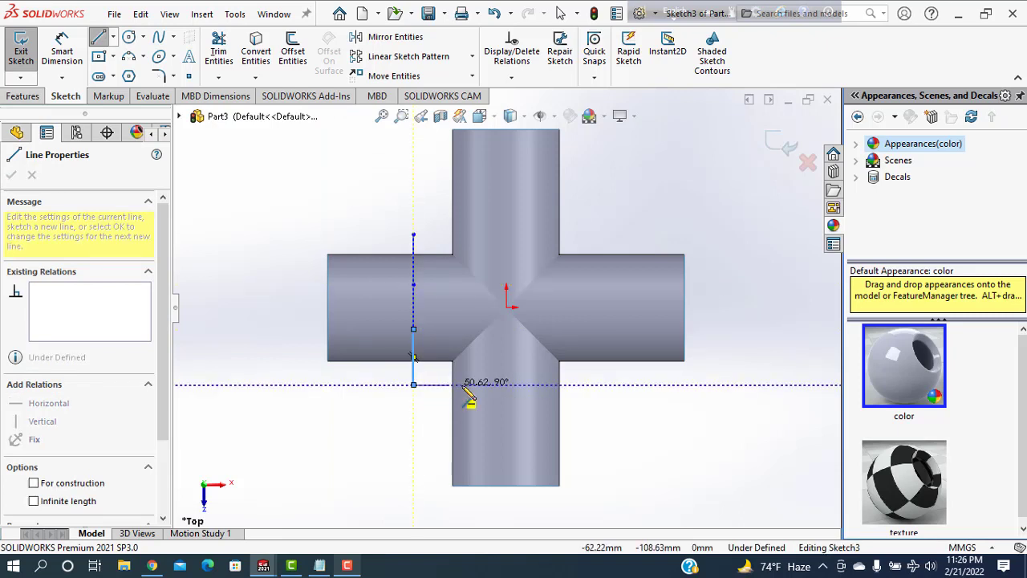
pyautogui.click(452, 384)
pyautogui.click(513, 384)
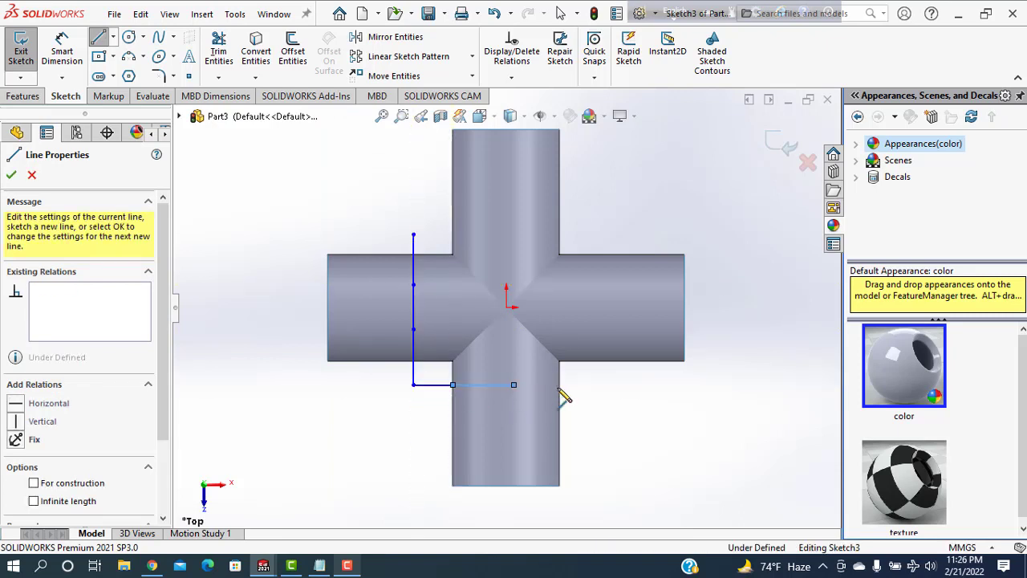
pyautogui.click(586, 384)
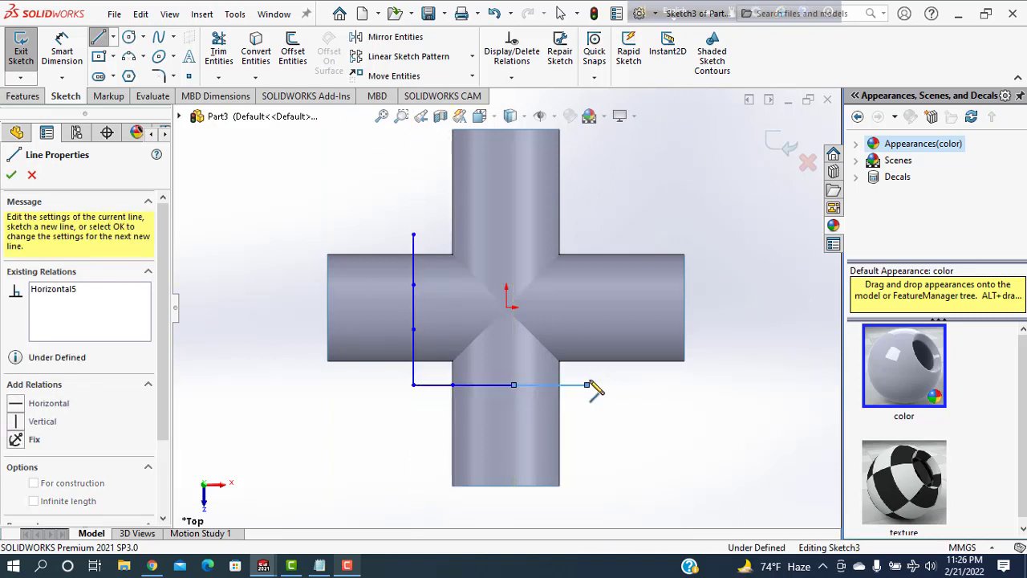
pyautogui.click(586, 329)
pyautogui.doubleClick(587, 284)
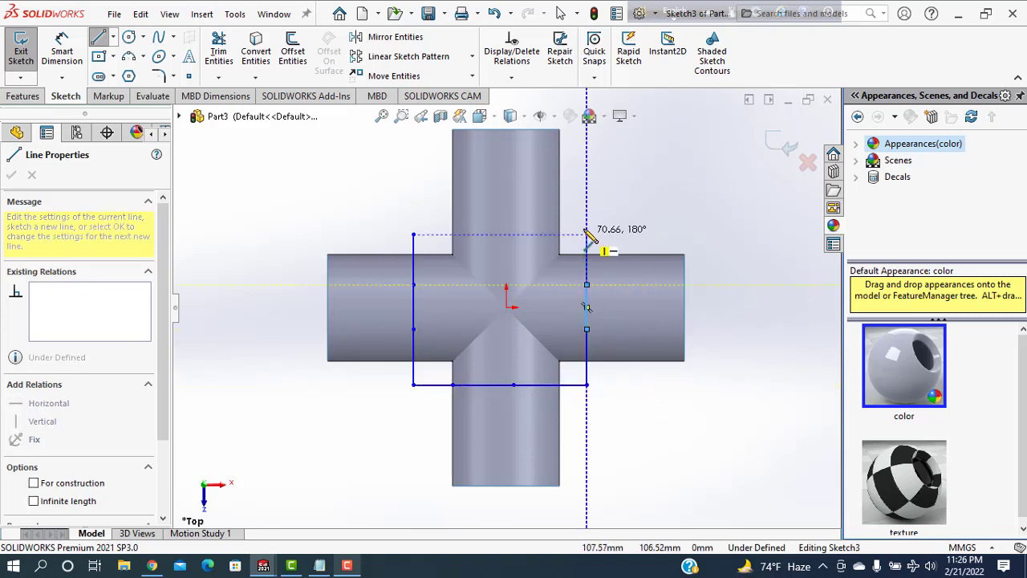
pyautogui.click(587, 234)
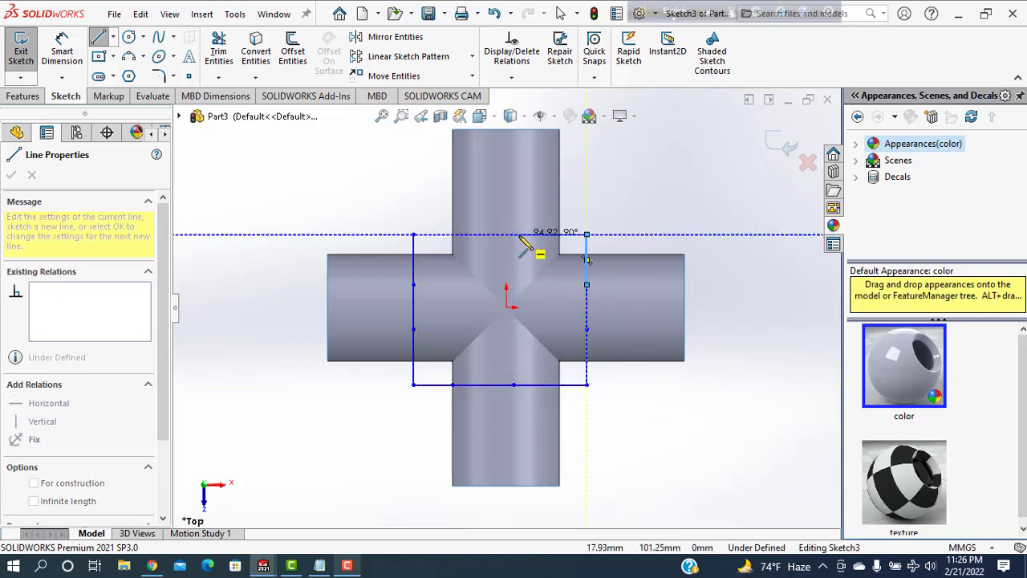
pyautogui.click(413, 234)
pyautogui.rightClick(371, 210)
pyautogui.click(387, 216)
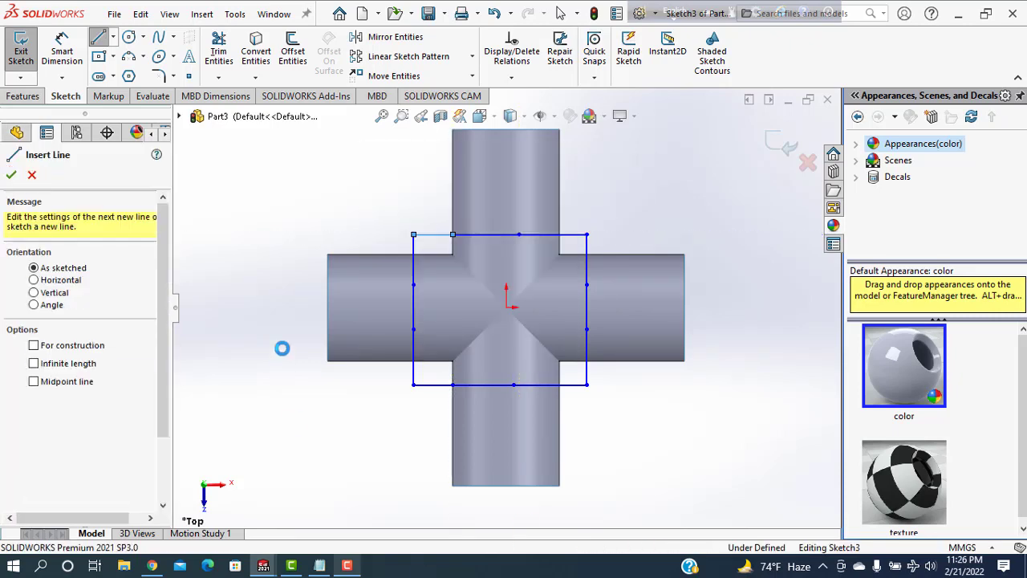
pyautogui.click(61, 49)
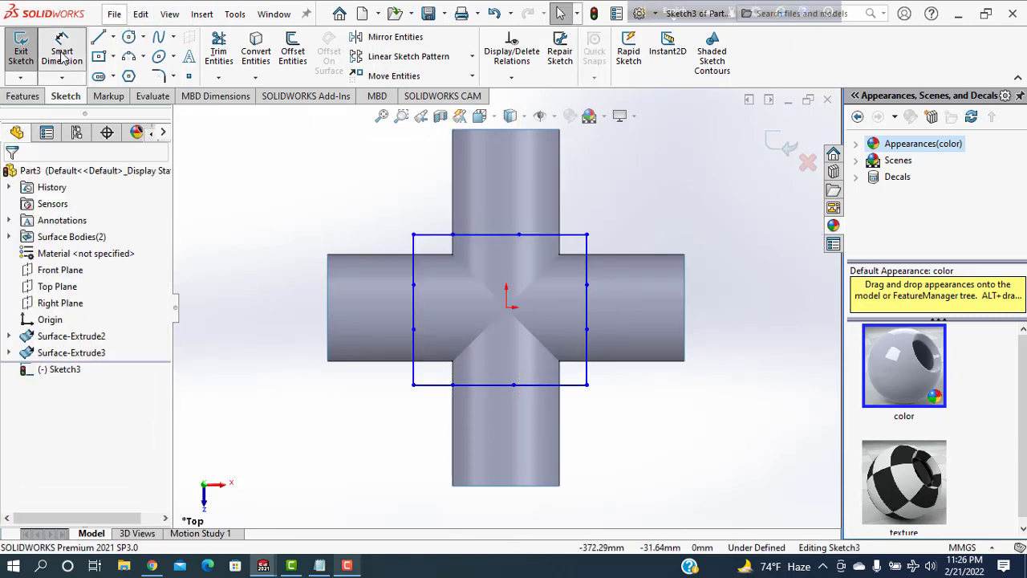
# - Dimension the outline's height to 200 mm and add its overall width dimension
pyautogui.click(491, 385)
pyautogui.click(489, 234)
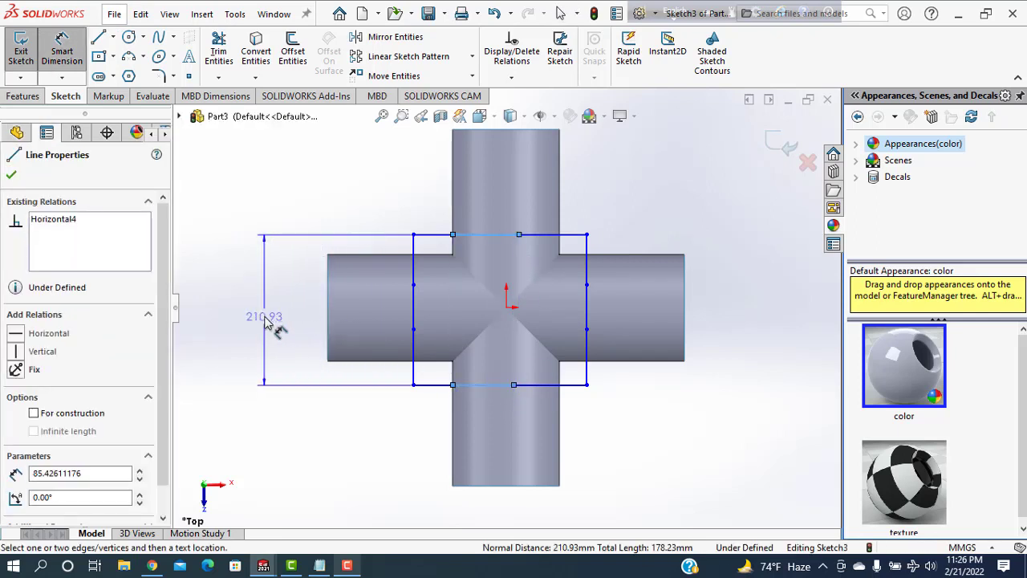
pyautogui.click(267, 319)
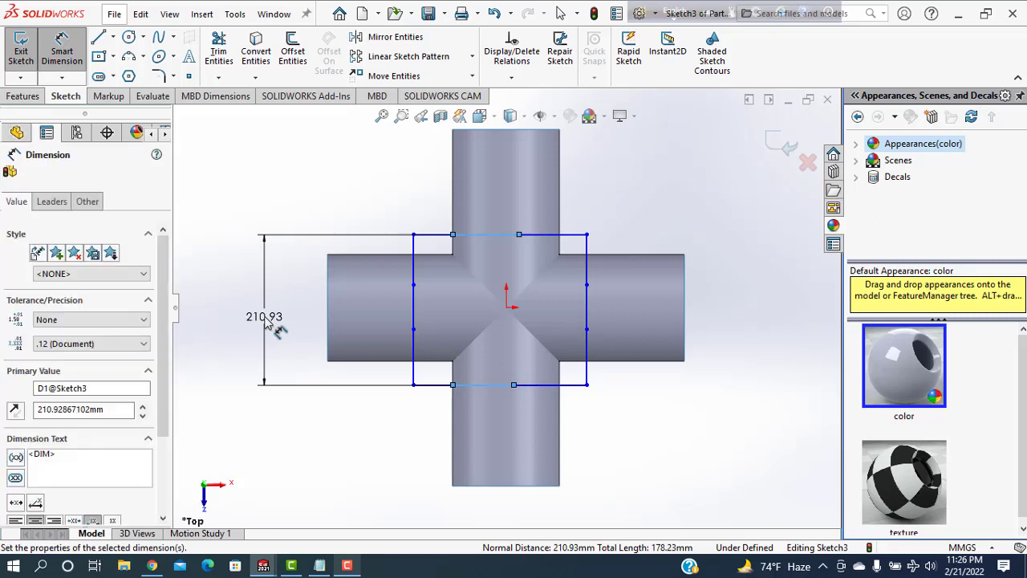
pyautogui.write('200')
pyautogui.press('Return')
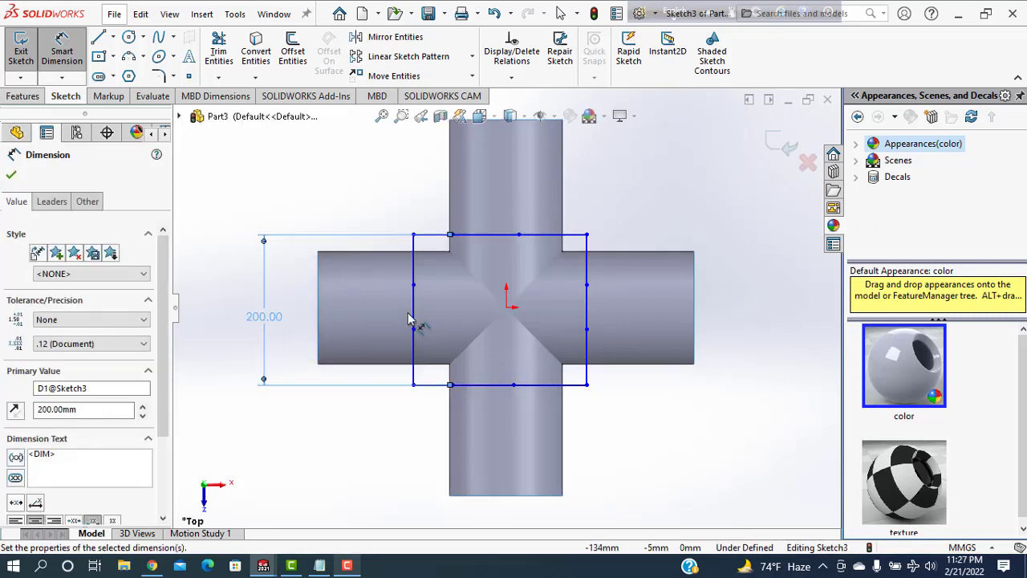
pyautogui.click(588, 324)
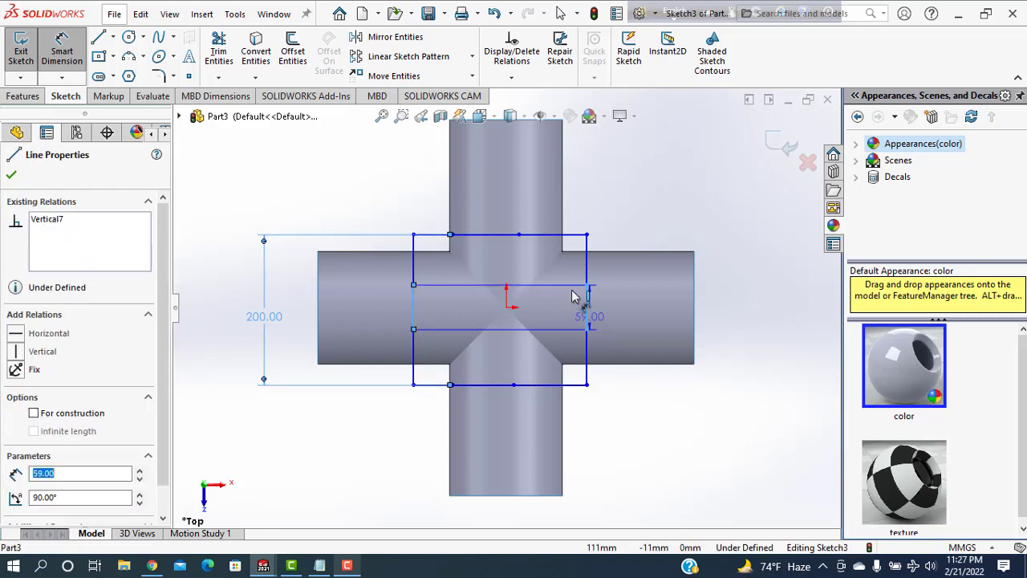
pyautogui.click(503, 154)
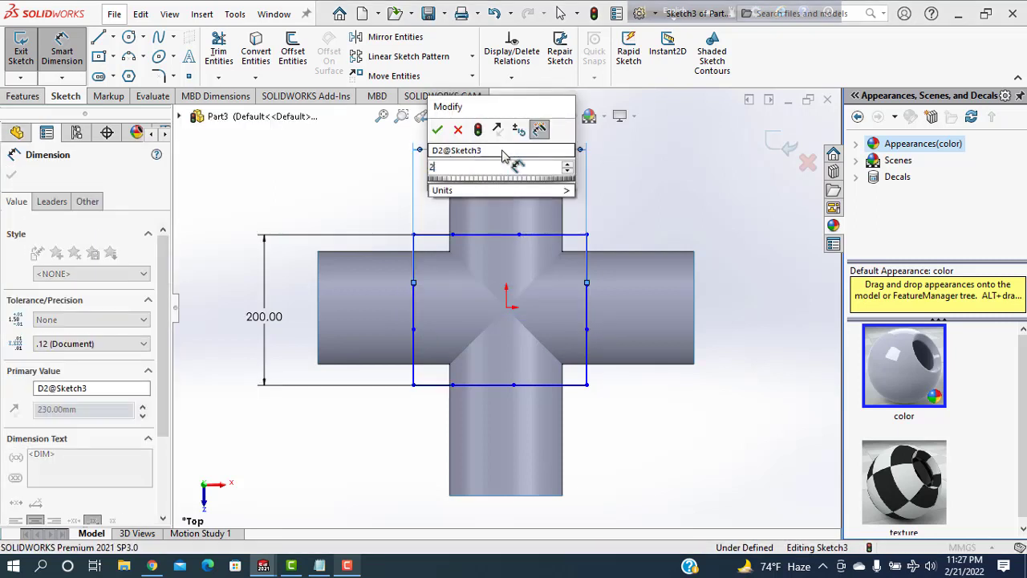
pyautogui.write('230')
pyautogui.press('Return')
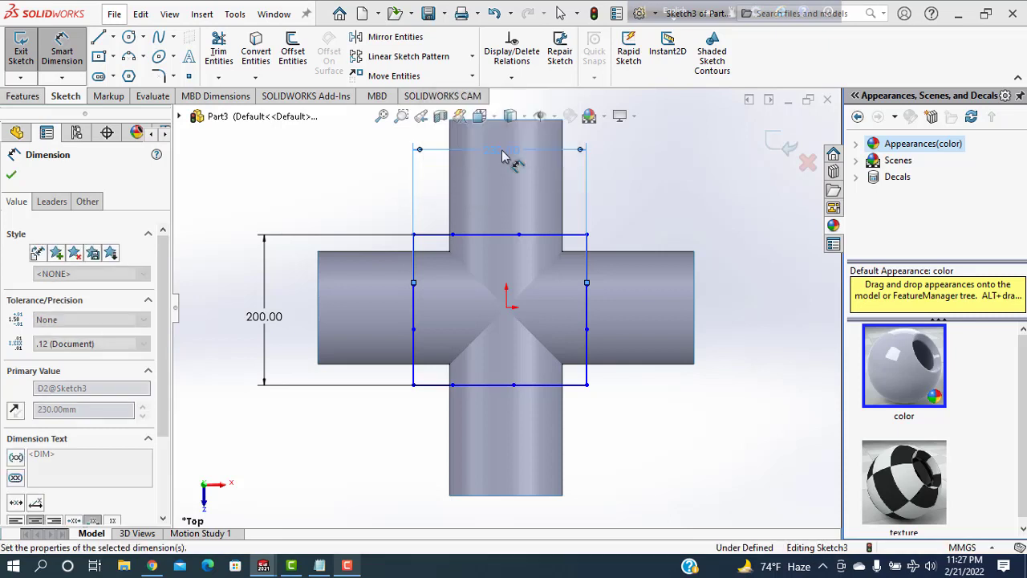
pyautogui.click(11, 177)
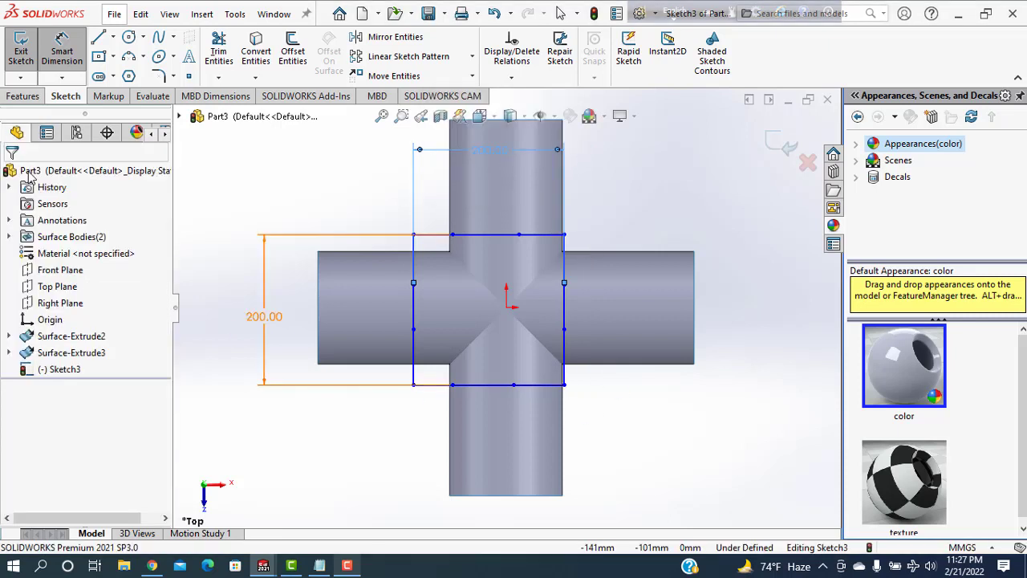
# - Dimension the upper-left and lower-left end segments to 50 mm each
pyautogui.click(55, 42)
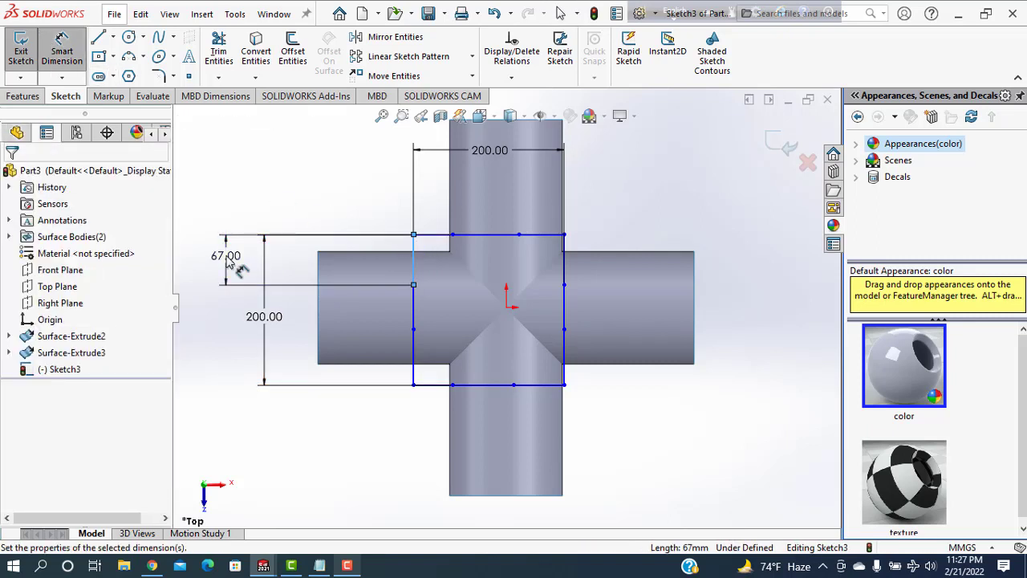
pyautogui.click(227, 262)
pyautogui.write('500')
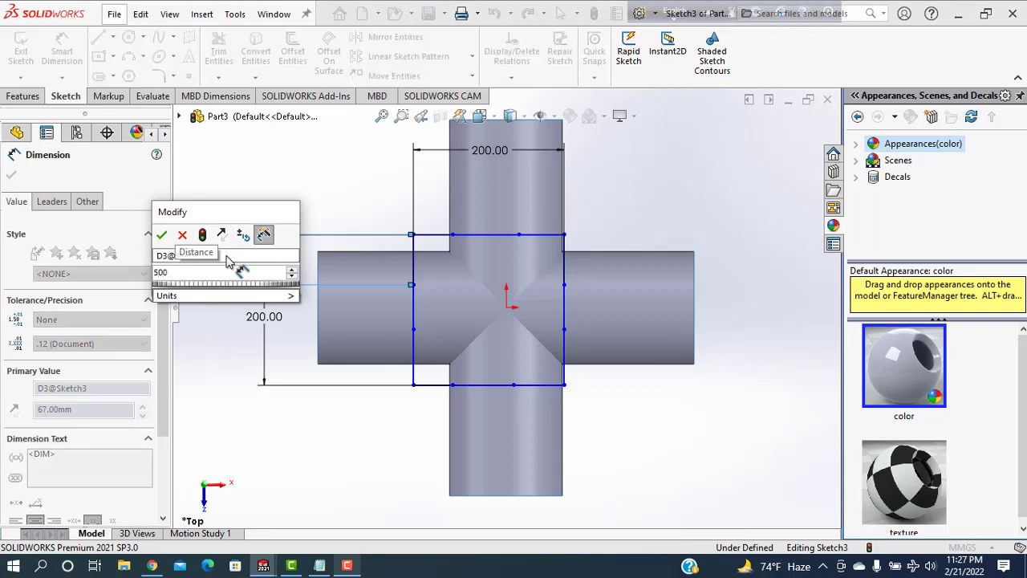
pyautogui.press('Return')
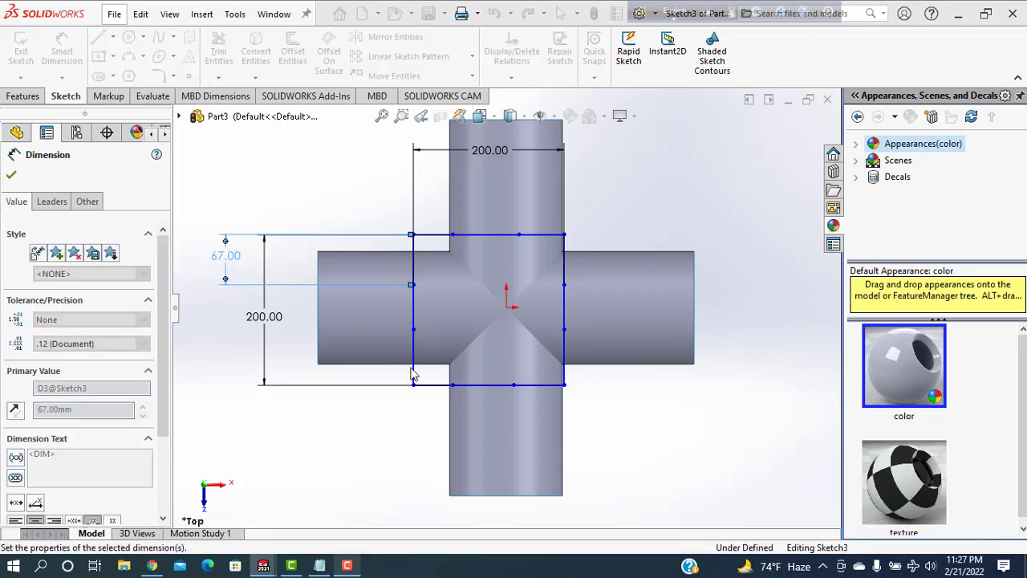
pyautogui.click(301, 371)
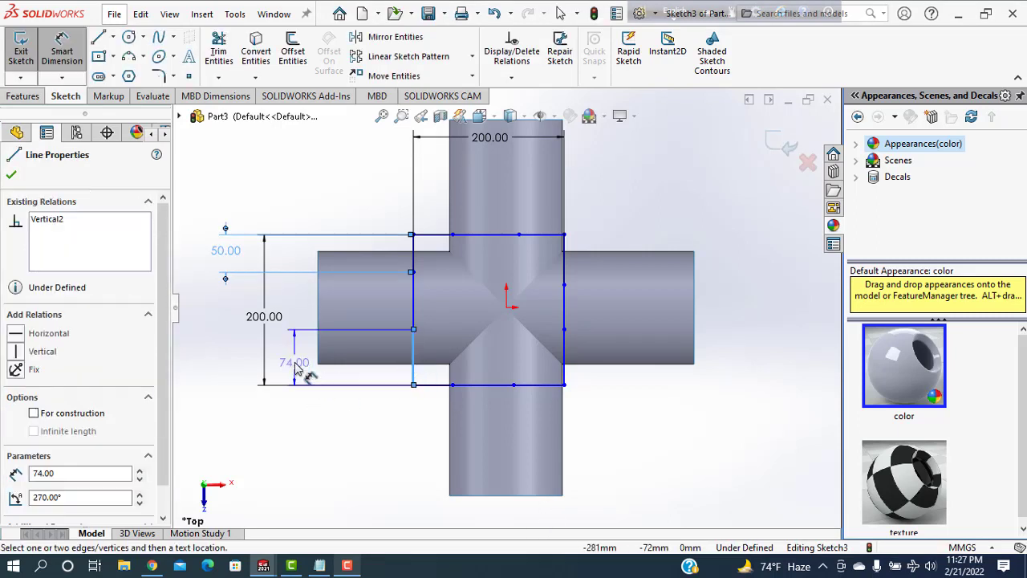
pyautogui.click(300, 372)
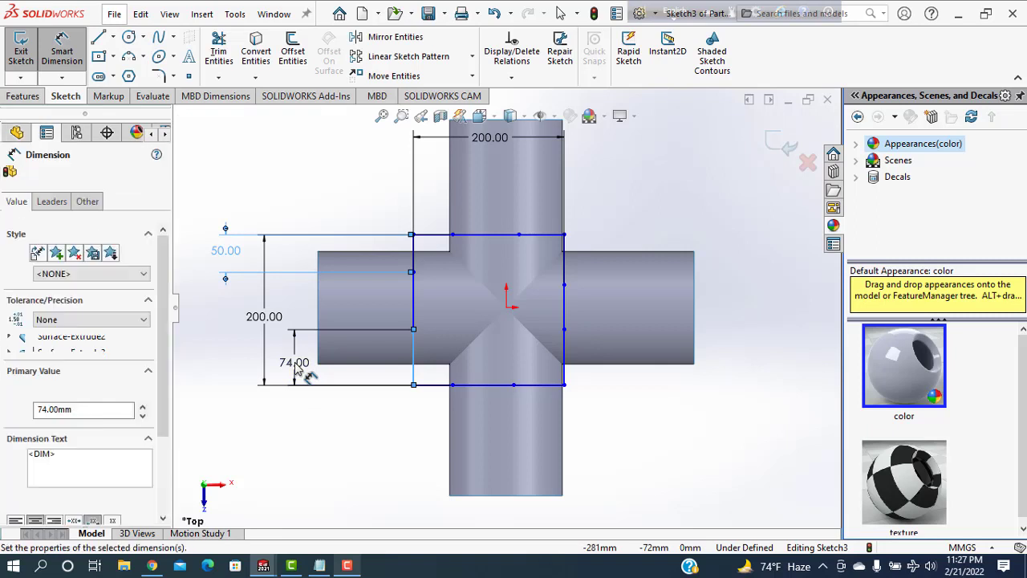
pyautogui.write('50')
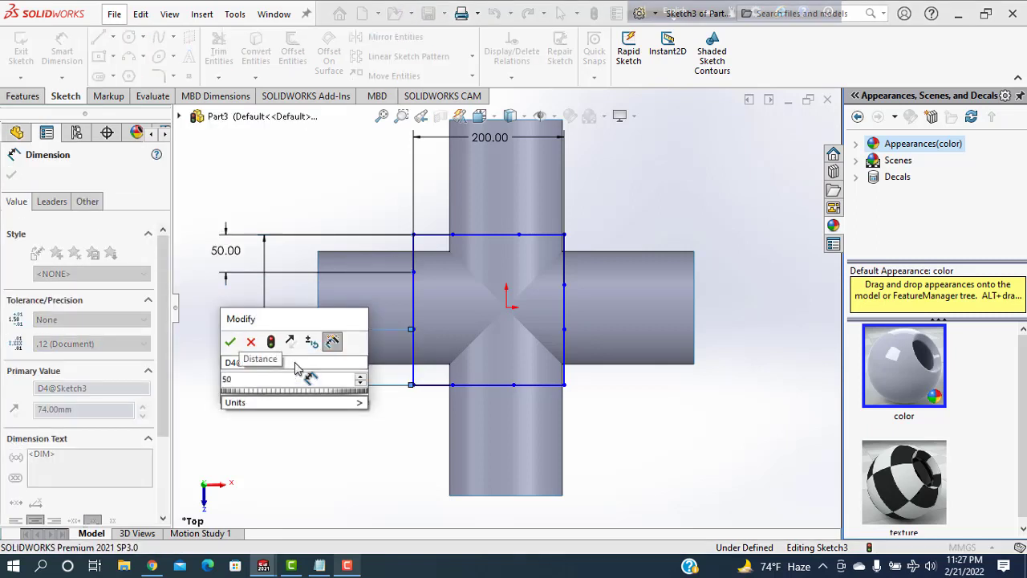
pyautogui.press('Return')
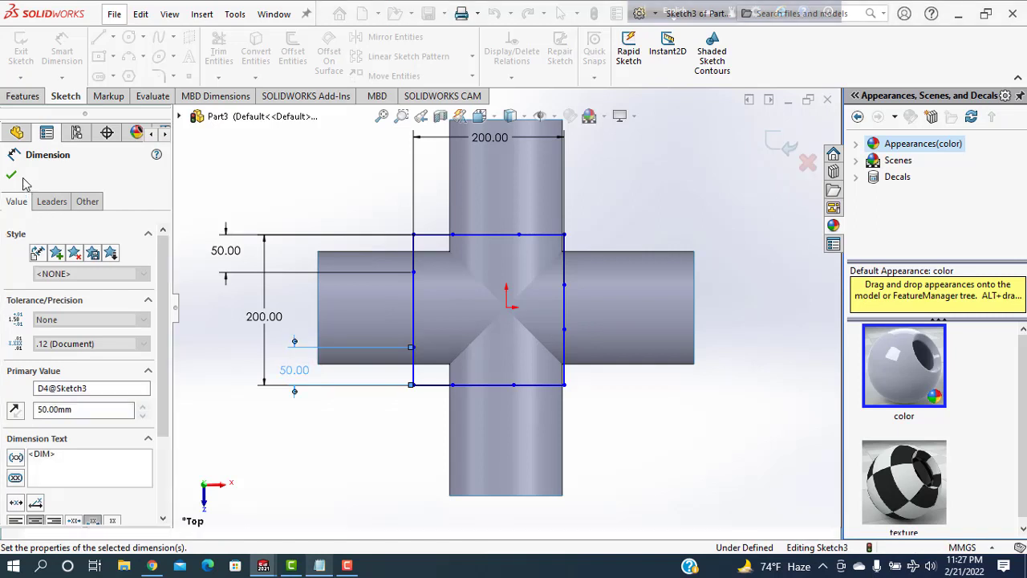
pyautogui.click(11, 175)
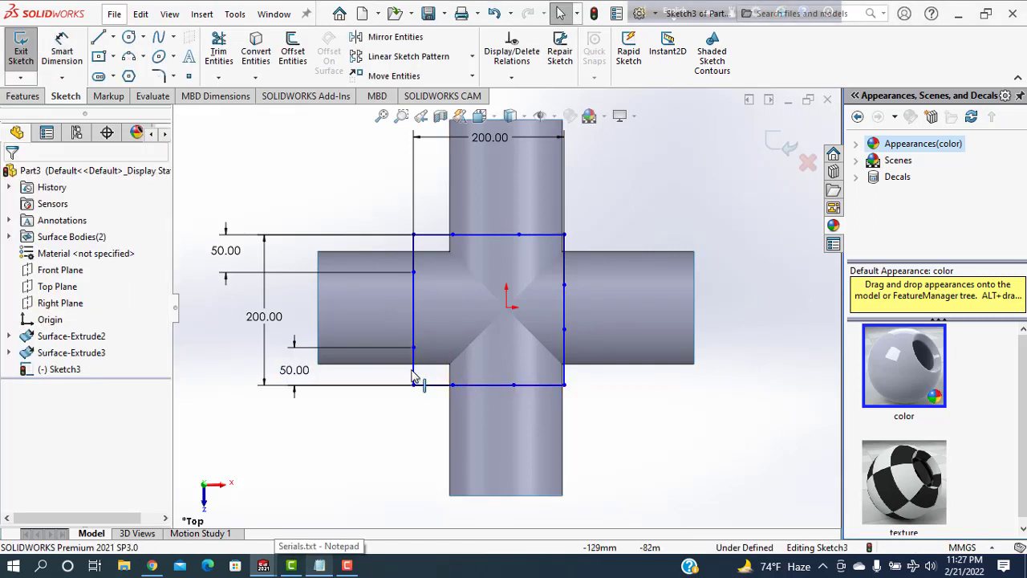
# - Select several outer rectangle segments, then drop the selection without adding a relation
pyautogui.click(431, 391)
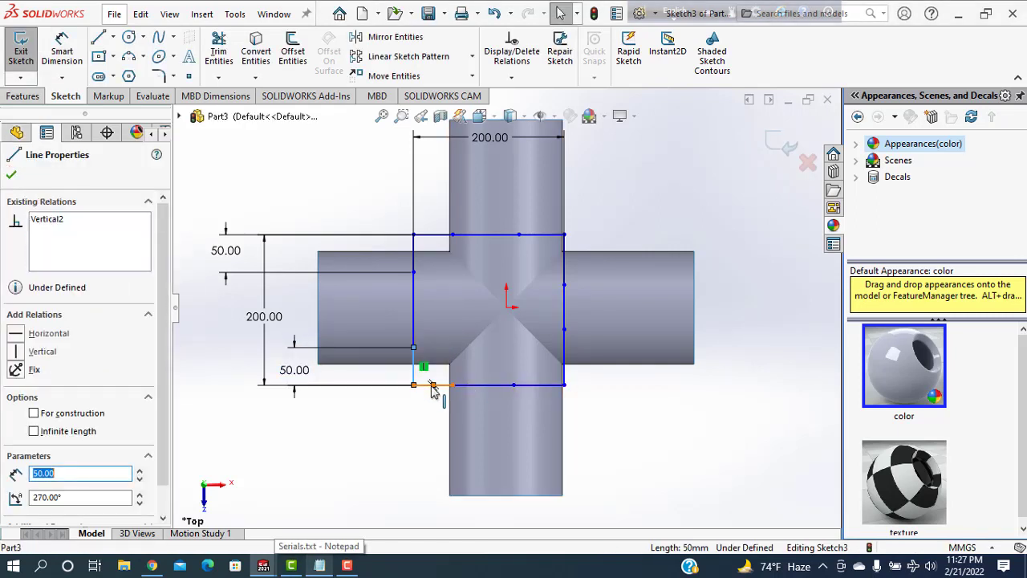
pyautogui.click(433, 386)
pyautogui.keyDown('ctrl'); pyautogui.click(536, 394); pyautogui.keyUp('ctrl')
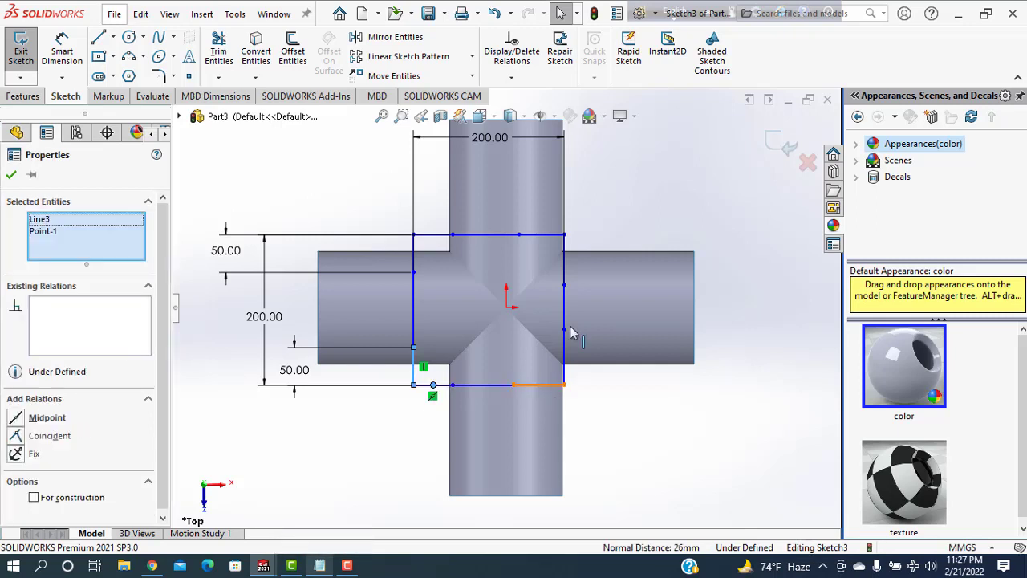
pyautogui.keyDown('ctrl'); pyautogui.click(567, 366); pyautogui.keyUp('ctrl')
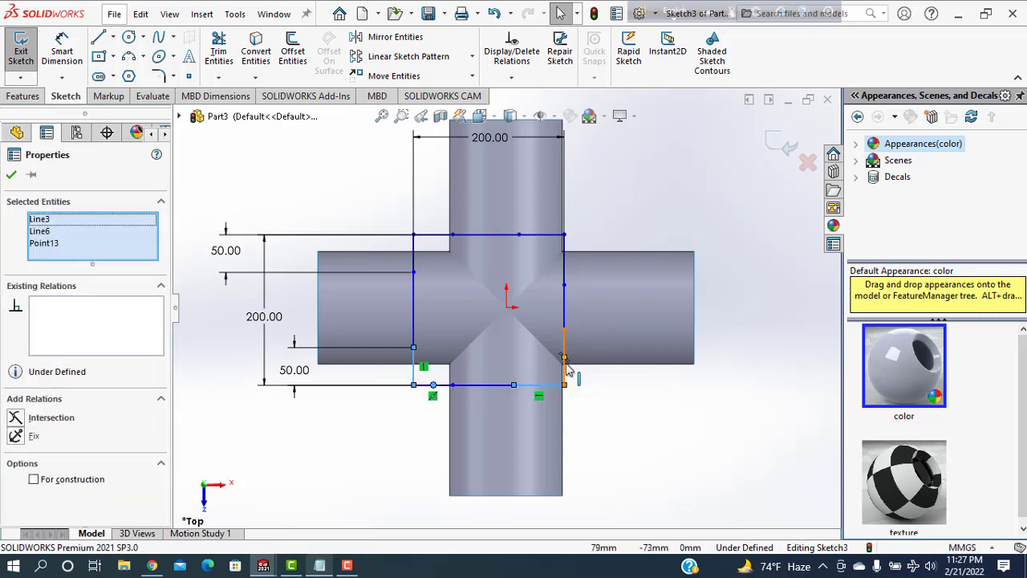
pyautogui.keyDown('ctrl'); pyautogui.click(565, 271); pyautogui.keyUp('ctrl')
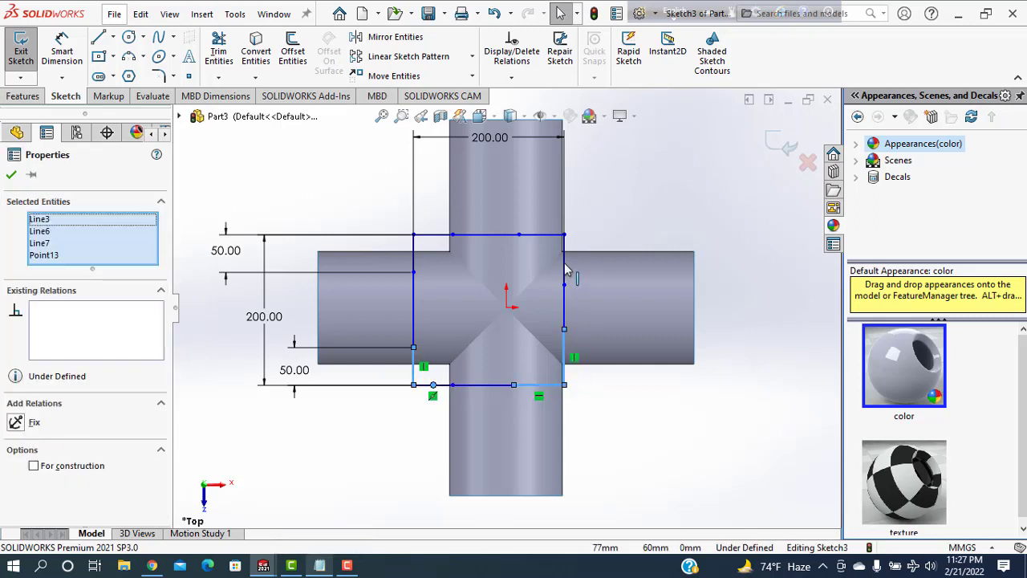
pyautogui.keyDown('ctrl'); pyautogui.click(566, 272); pyautogui.keyUp('ctrl')
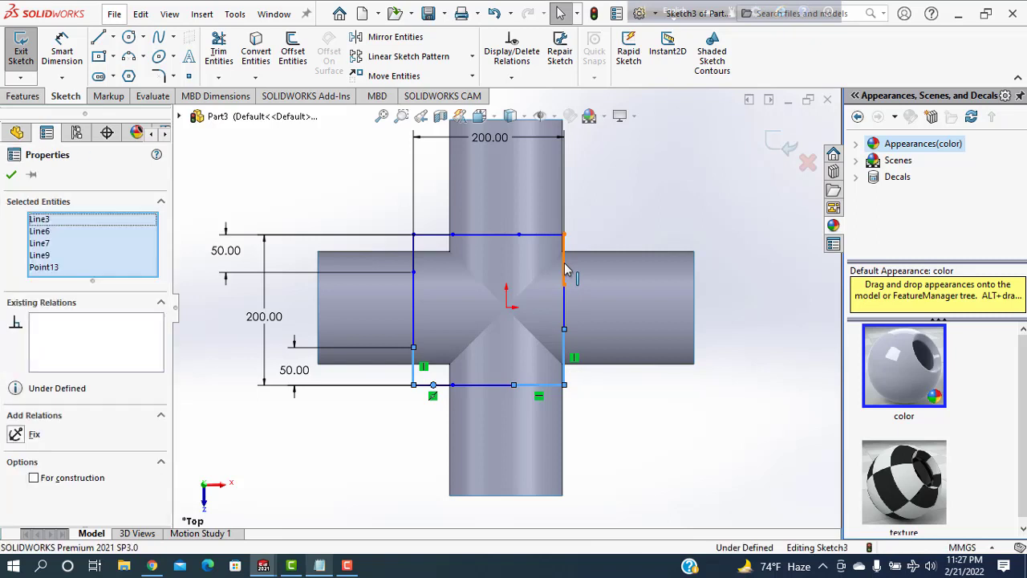
pyautogui.keyDown('ctrl'); pyautogui.click(439, 236); pyautogui.keyUp('ctrl')
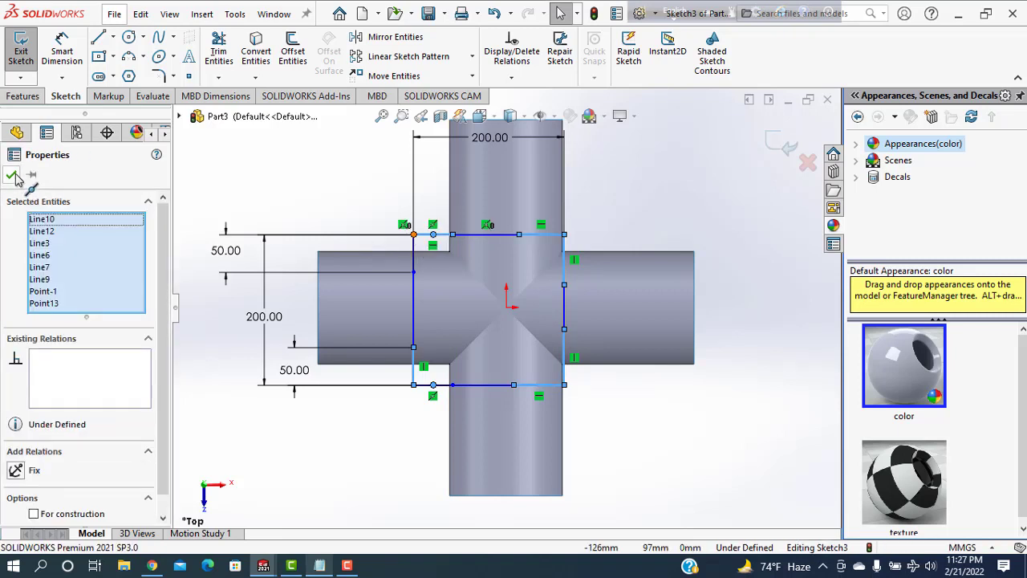
pyautogui.click(561, 190)
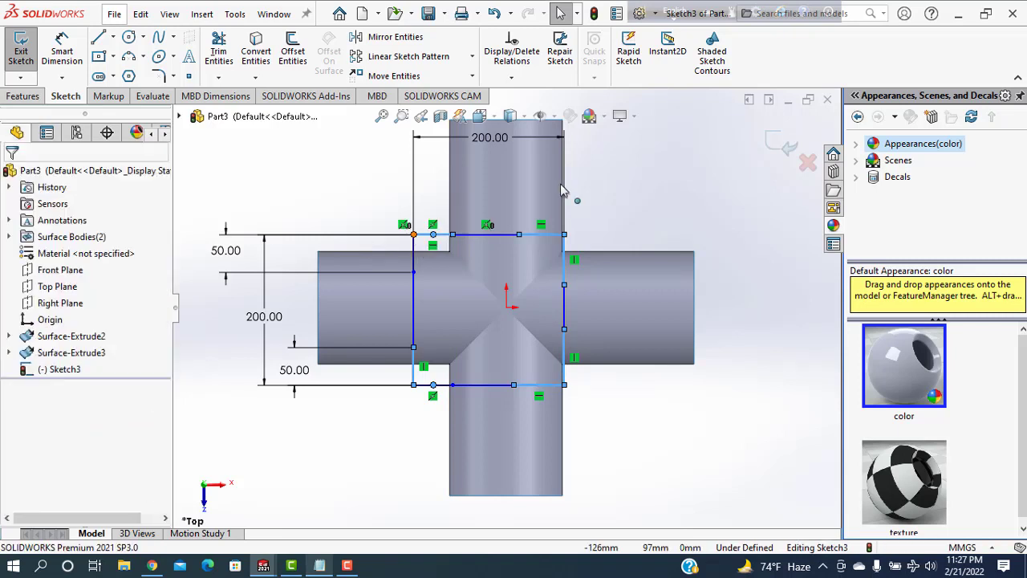
# - Select all the short outer corner segments and apply an Equal relation
pyautogui.click(433, 389)
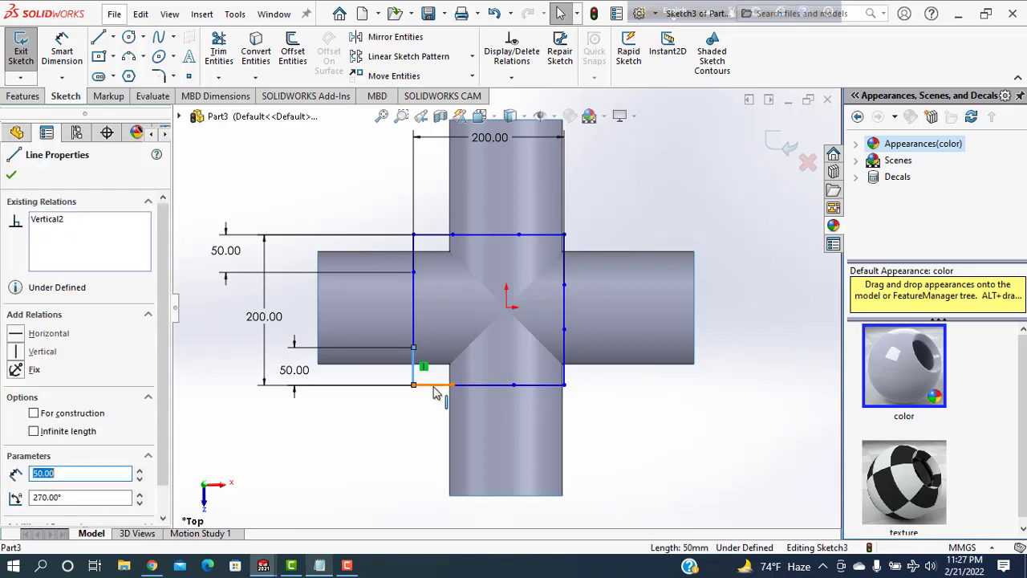
pyautogui.click(437, 385)
pyautogui.keyDown('ctrl'); pyautogui.click(558, 388); pyautogui.keyUp('ctrl')
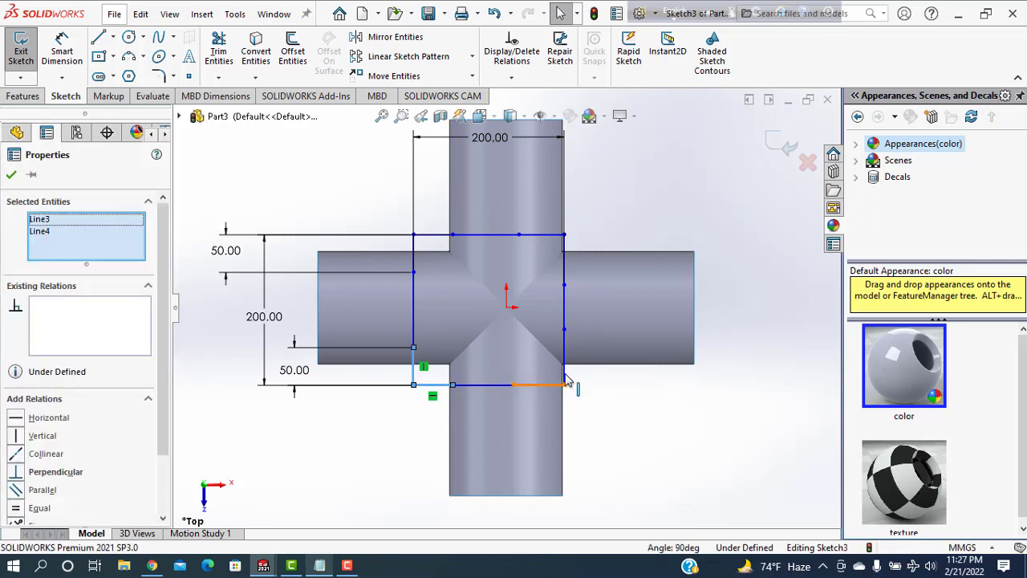
pyautogui.keyDown('ctrl'); pyautogui.click(568, 382); pyautogui.keyUp('ctrl')
pyautogui.keyDown('ctrl'); pyautogui.click(568, 382); pyautogui.keyUp('ctrl')
pyautogui.keyDown('ctrl'); pyautogui.click(565, 373); pyautogui.keyUp('ctrl')
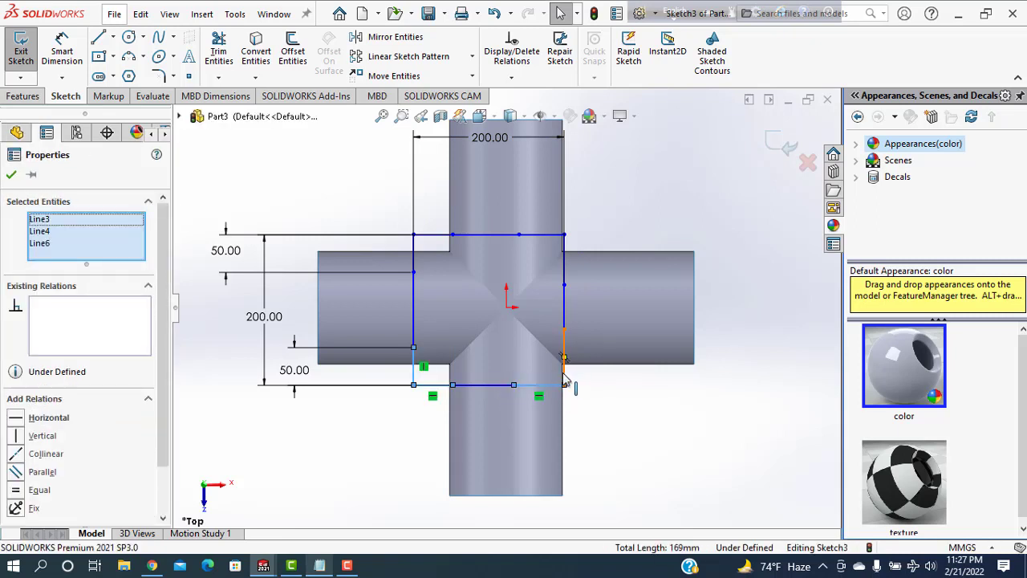
pyautogui.keyDown('ctrl'); pyautogui.click(565, 269); pyautogui.keyUp('ctrl')
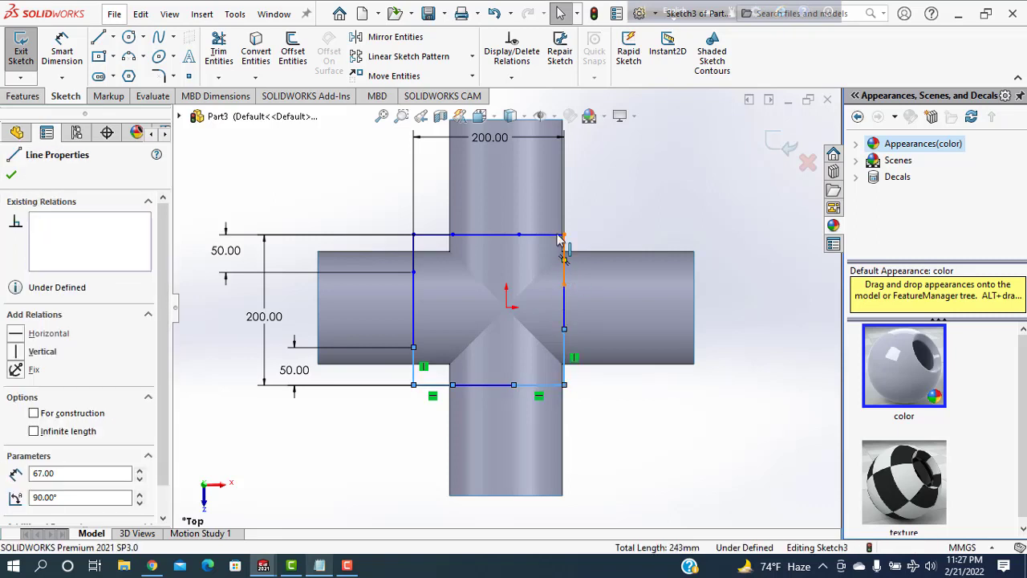
pyautogui.keyDown('ctrl'); pyautogui.click(550, 235); pyautogui.keyUp('ctrl')
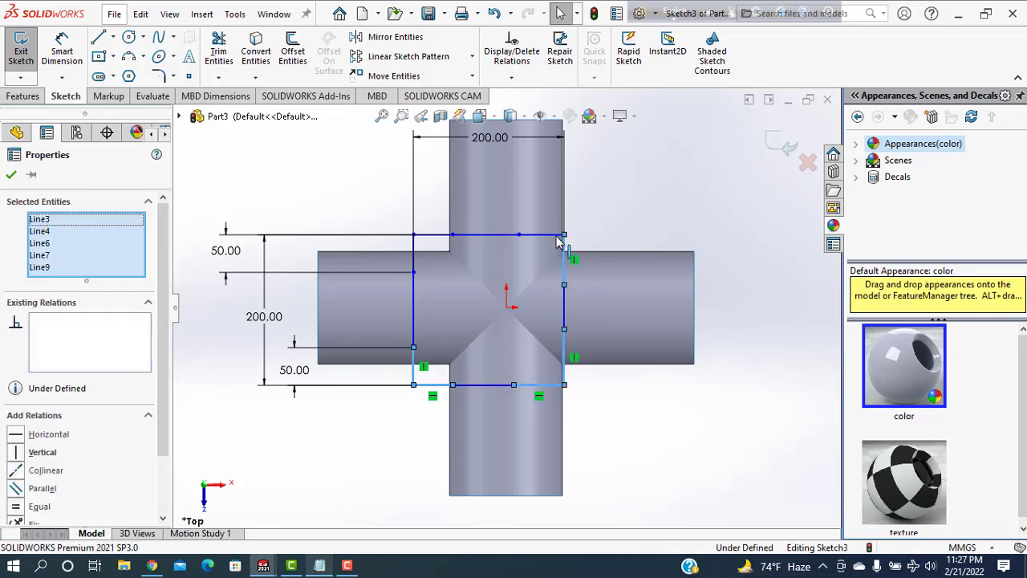
pyautogui.keyDown('ctrl'); pyautogui.click(421, 235); pyautogui.keyUp('ctrl')
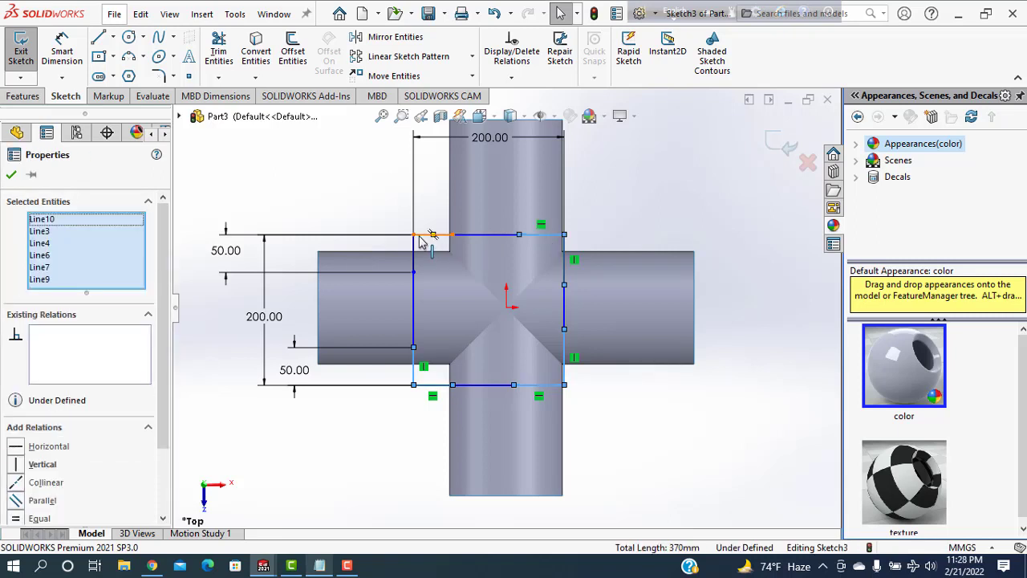
pyautogui.click(421, 236)
pyautogui.keyDown('ctrl'); pyautogui.click(420, 239); pyautogui.keyUp('ctrl')
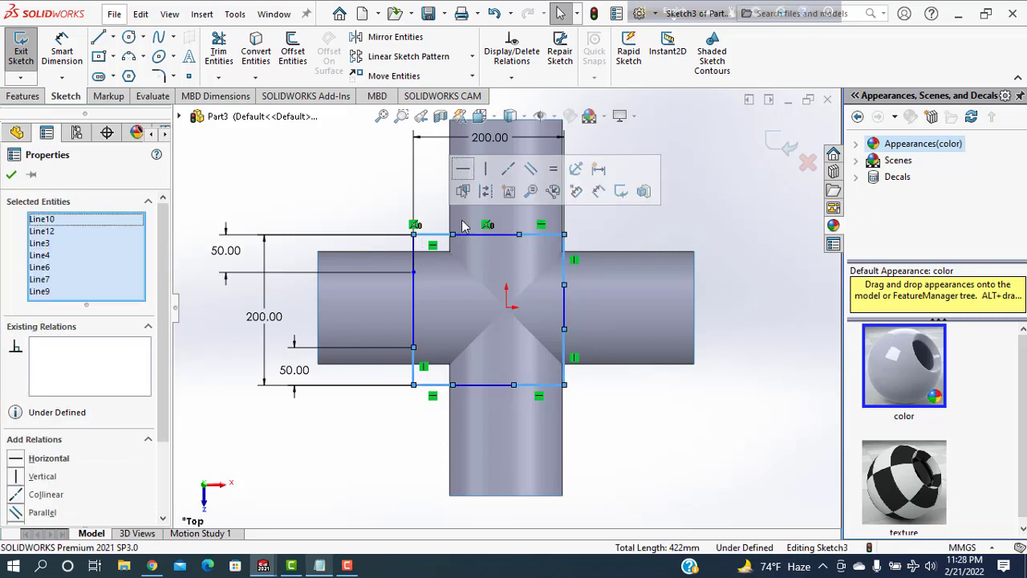
pyautogui.click(558, 175)
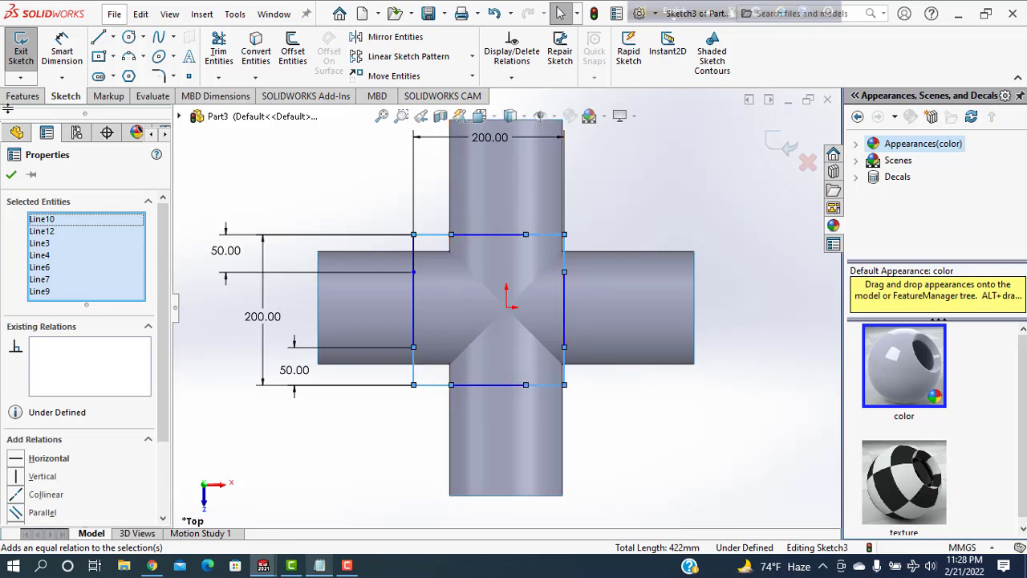
pyautogui.click(648, 237)
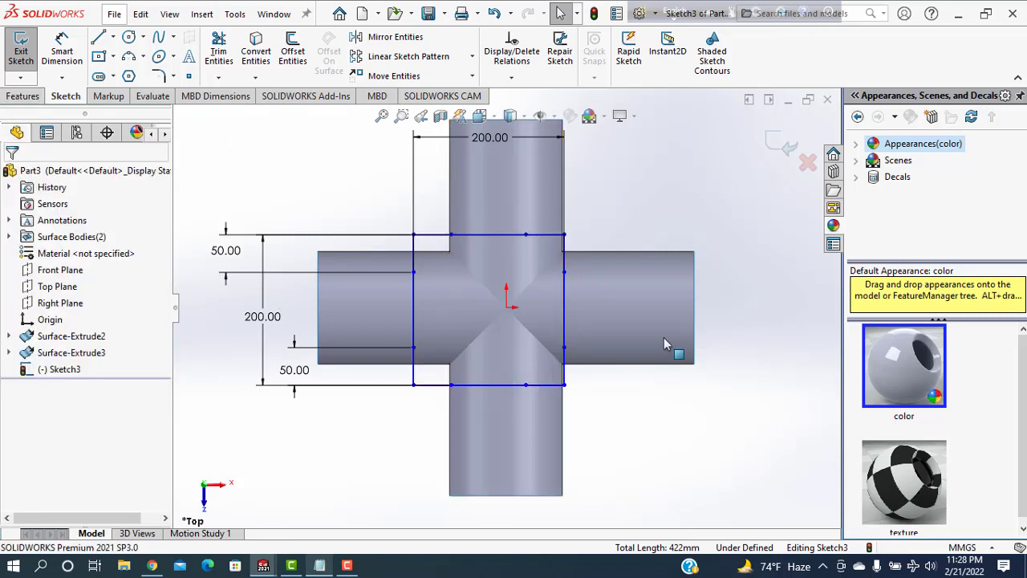
# - Draw a diagonal centerline from the square's top-right to bottom-left corner
pyautogui.click(113, 37)
pyautogui.click(120, 78)
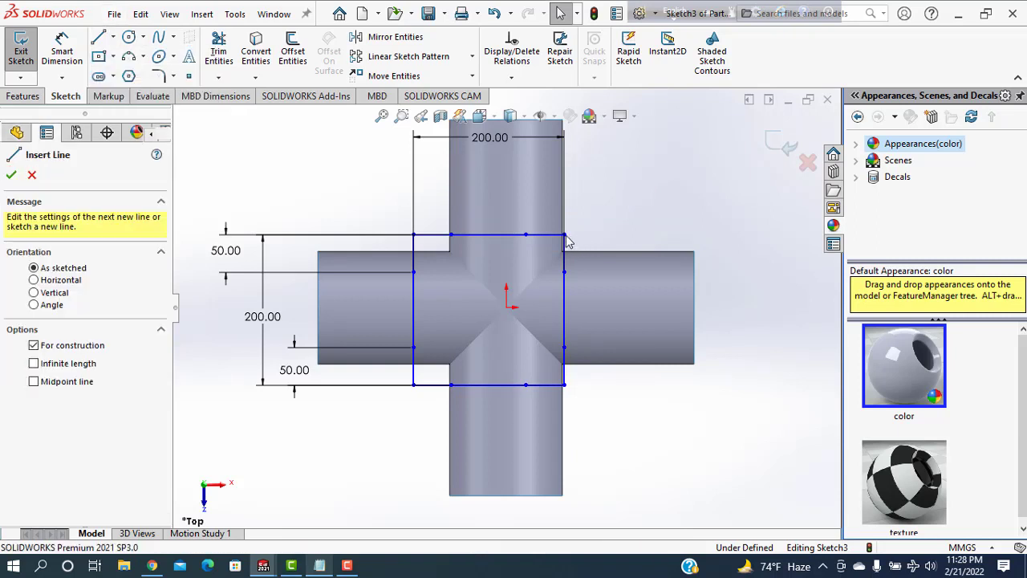
pyautogui.click(564, 235)
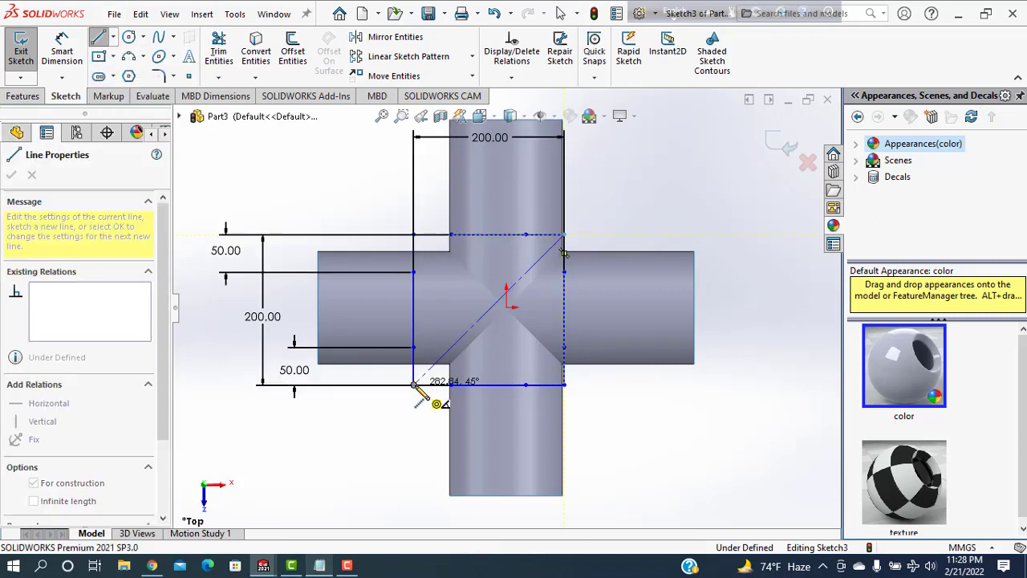
pyautogui.click(414, 385)
pyautogui.rightClick(294, 173)
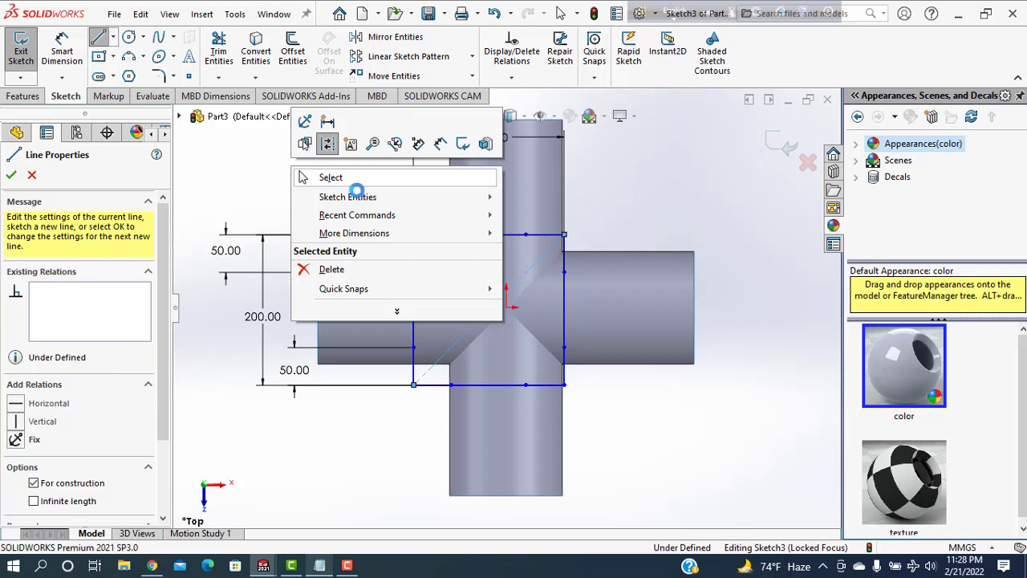
pyautogui.click(357, 180)
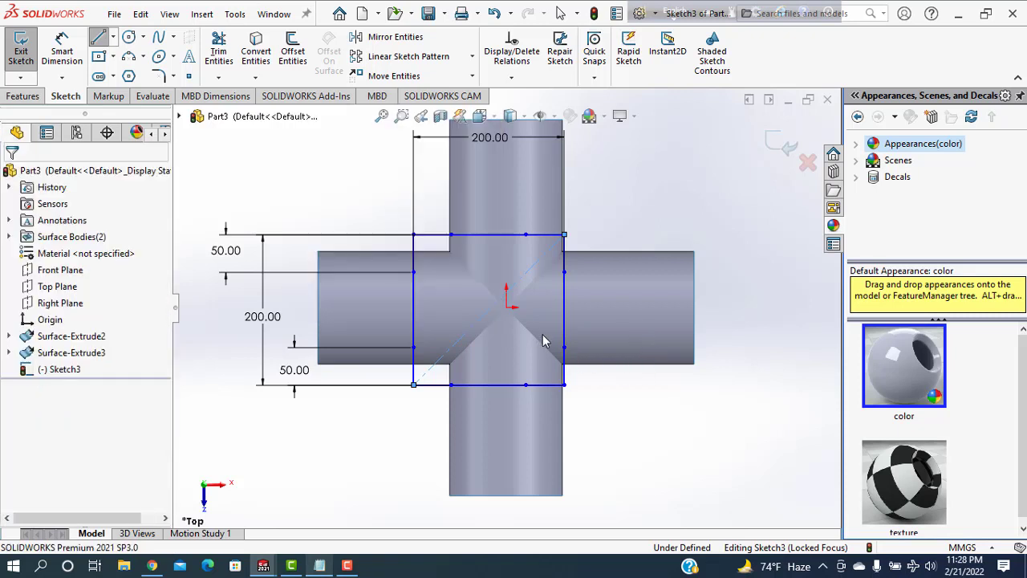
# - Make the origin the diagonal centerline's midpoint
pyautogui.click(506, 309)
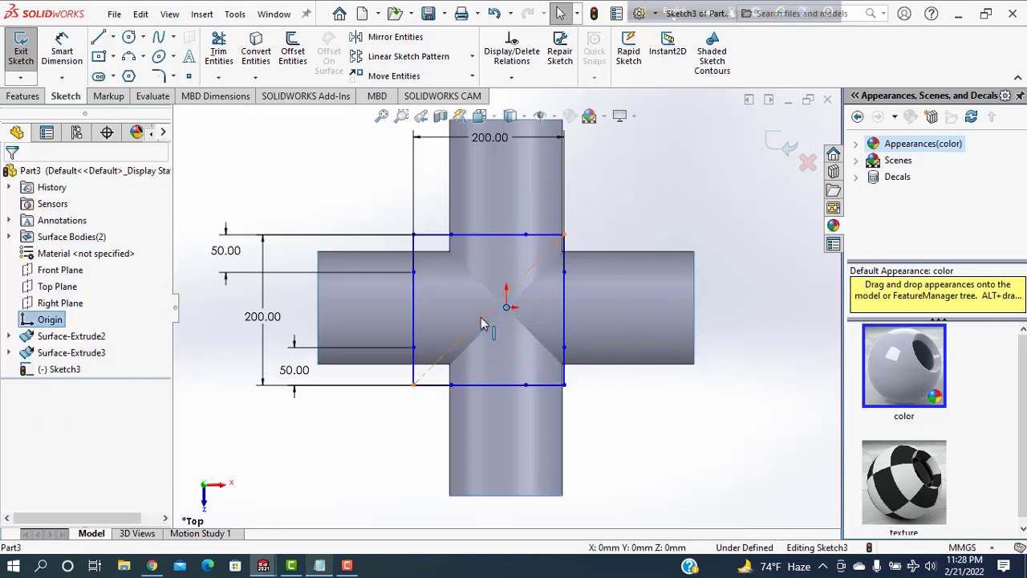
pyautogui.keyDown('ctrl'); pyautogui.click(483, 318); pyautogui.keyUp('ctrl')
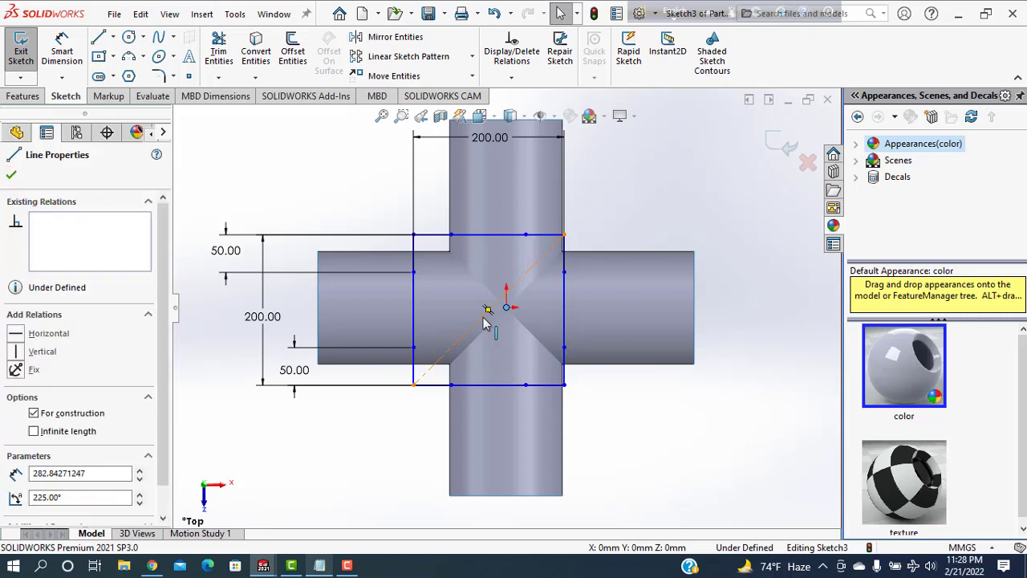
pyautogui.click(530, 251)
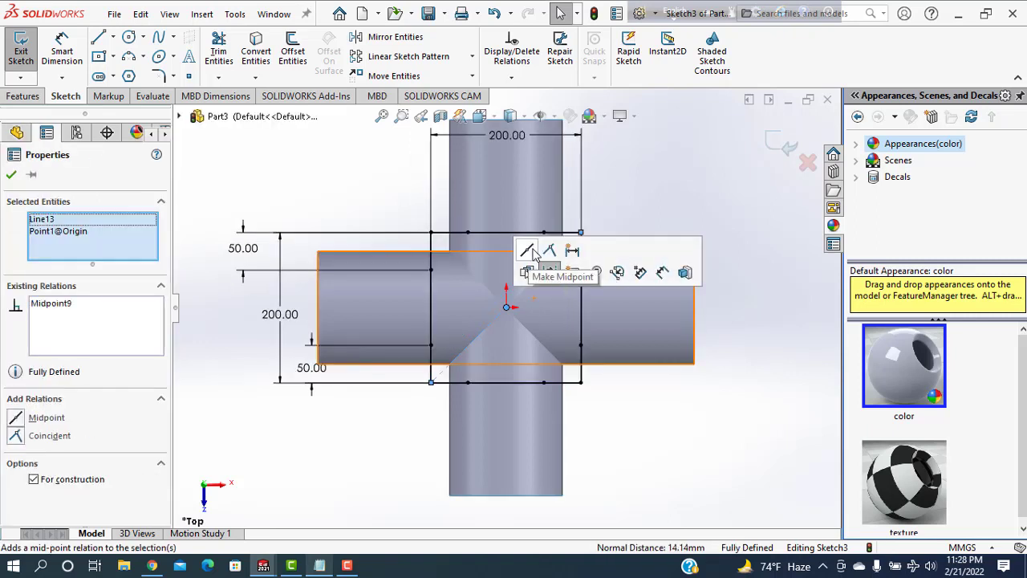
pyautogui.press('Escape')
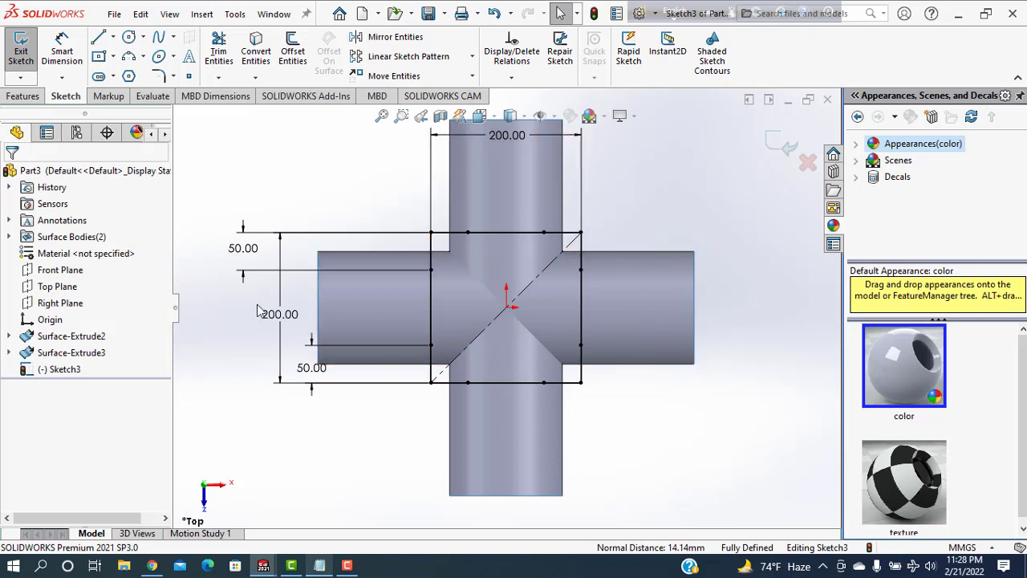
pyautogui.click(204, 16)
pyautogui.moveTo(225, 168)
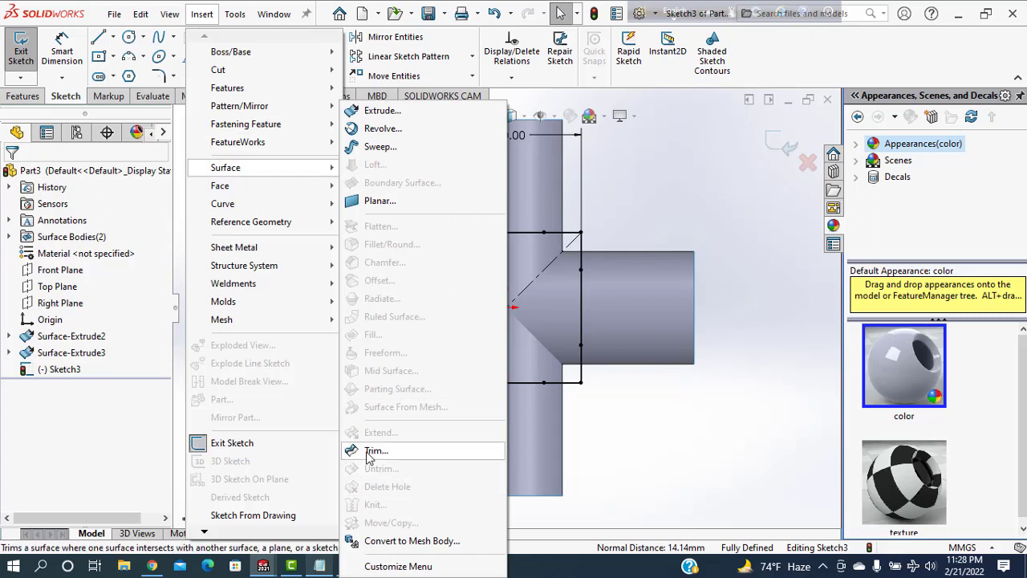
# - Trim with Sketch3, removing both pipes' central pieces, then tilt the view
pyautogui.click(375, 450)
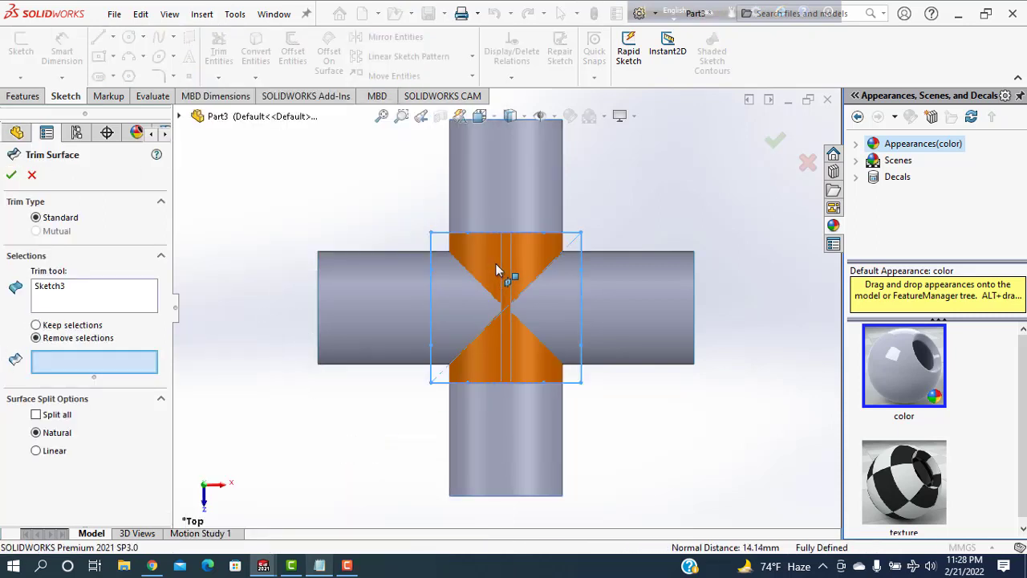
pyautogui.click(496, 269)
pyautogui.click(465, 302)
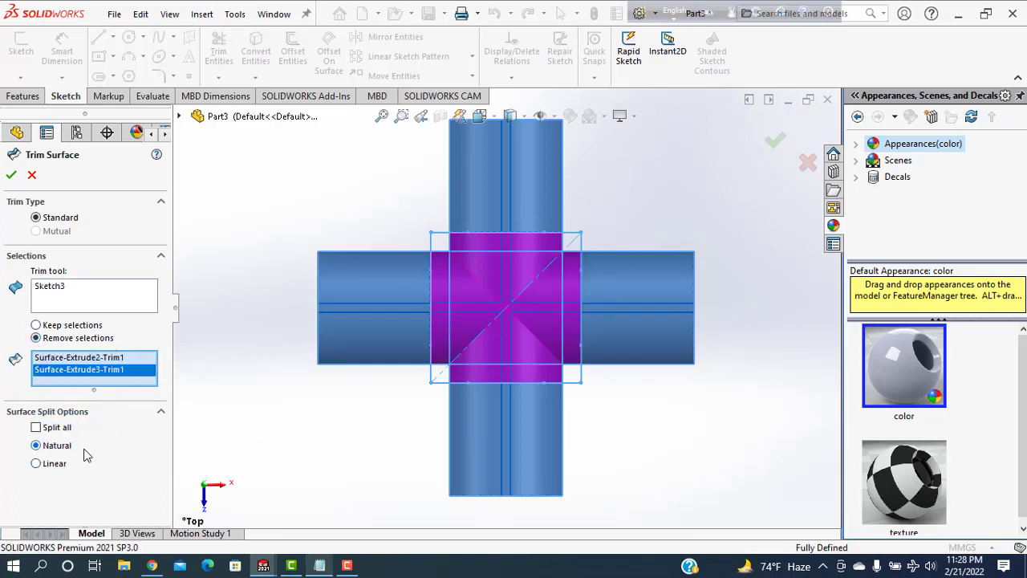
pyautogui.click(378, 206)
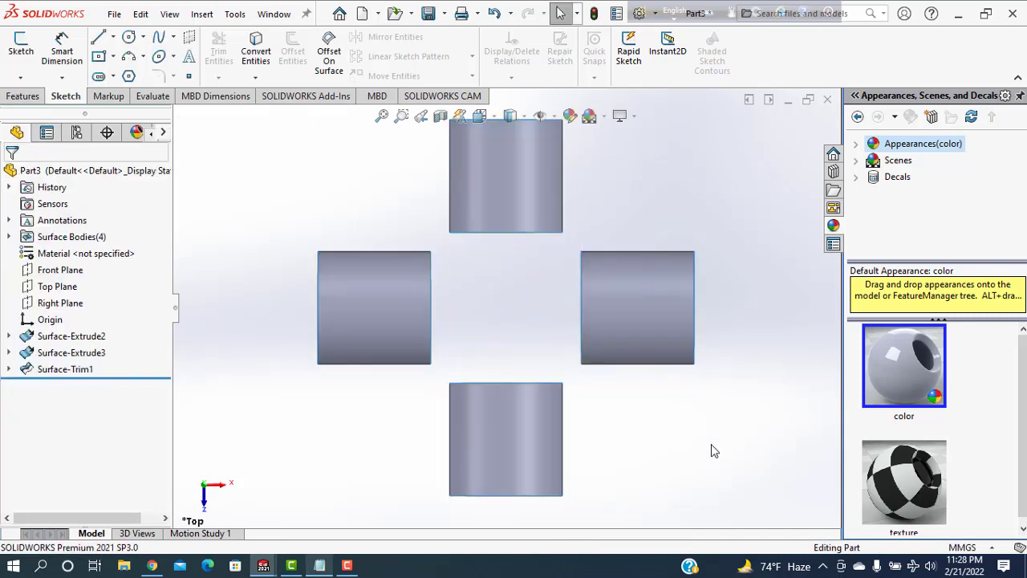
pyautogui.moveTo(711, 448)
pyautogui.mouseDown(button='middle')
pyautogui.moveTo(618, 369)
pyautogui.moveTo(618, 479)
pyautogui.moveTo(696, 480)
pyautogui.moveTo(645, 401)
pyautogui.moveTo(681, 422)
pyautogui.moveTo(678, 470)
pyautogui.mouseUp(button='middle')
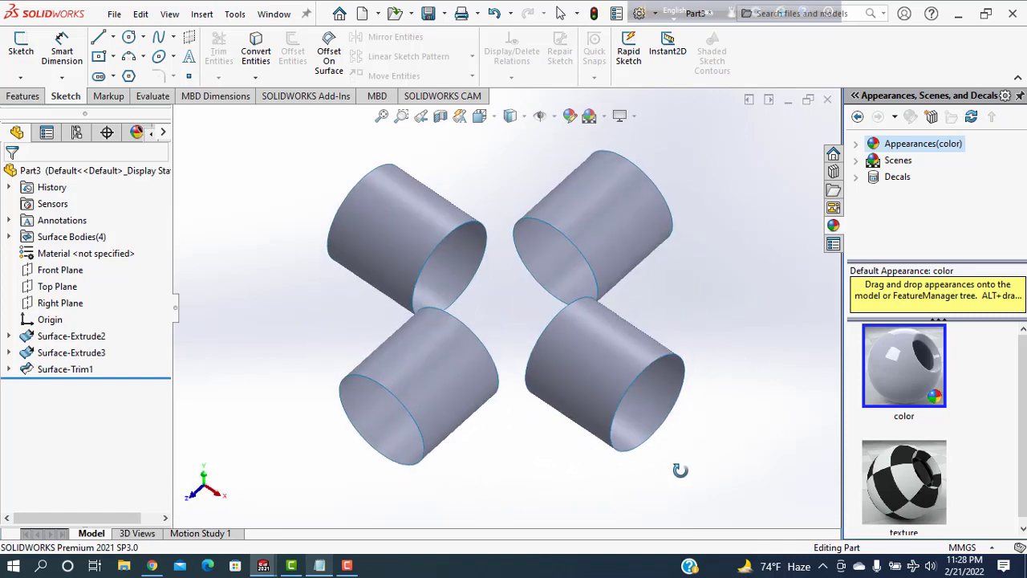
# - Start a surface loft between the upper-right and upper-left stubs' open end edges
pyautogui.click(202, 14)
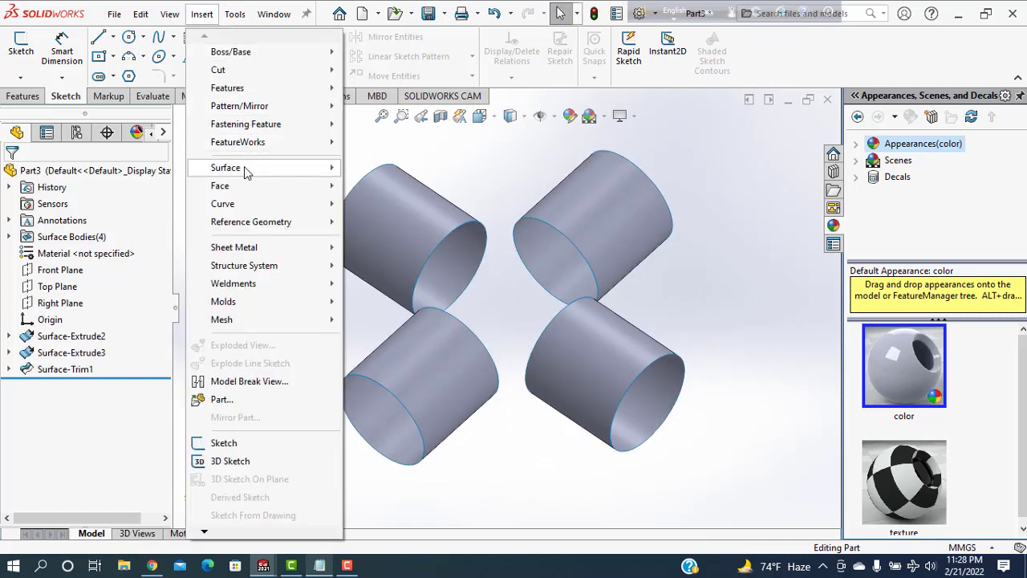
pyautogui.moveTo(226, 168)
pyautogui.click(374, 165)
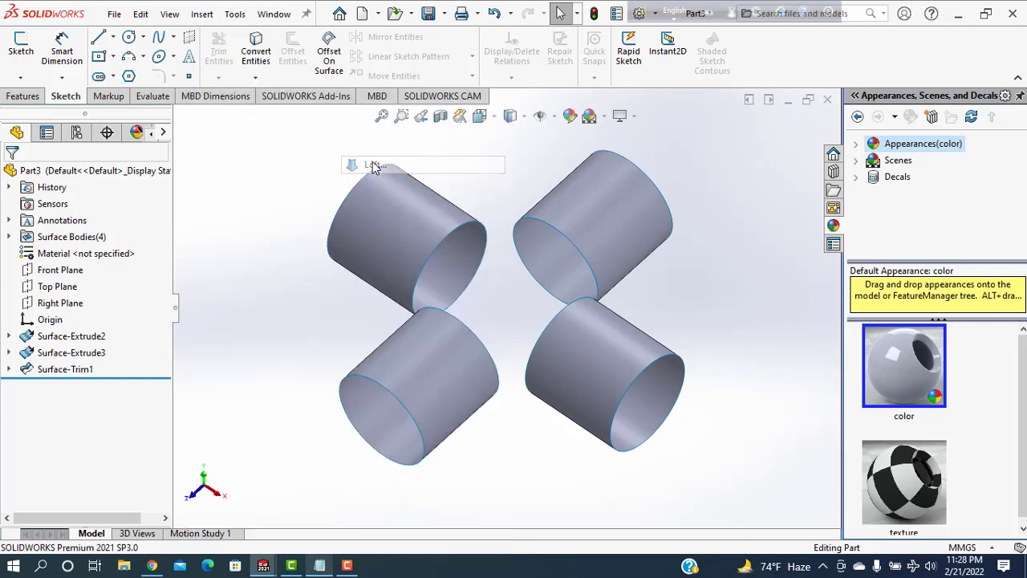
pyautogui.click(518, 255)
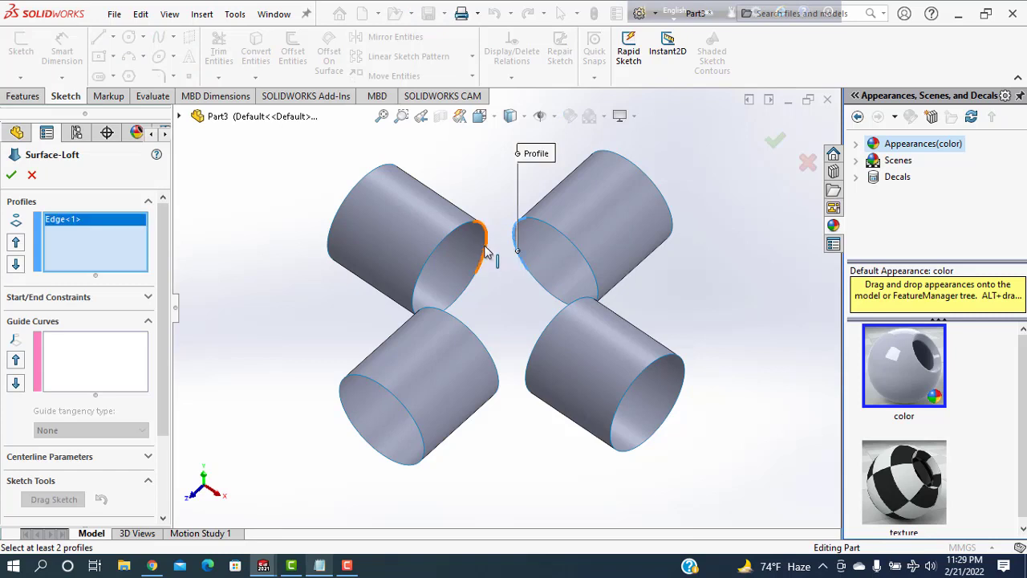
pyautogui.click(484, 251)
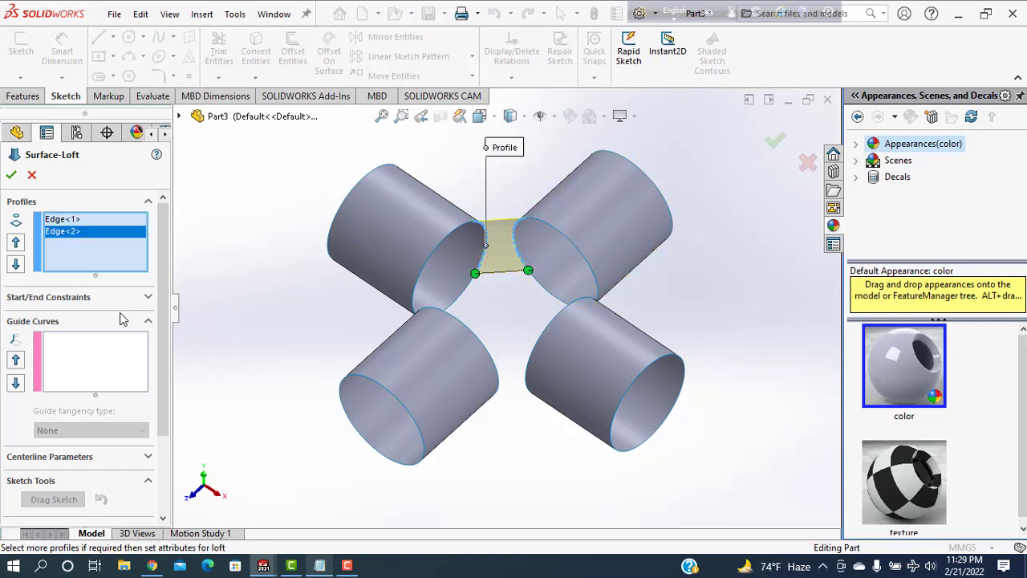
# - Set the loft's start and end constraints to Tangency To Face and accept Surface-Loft1
pyautogui.click(148, 297)
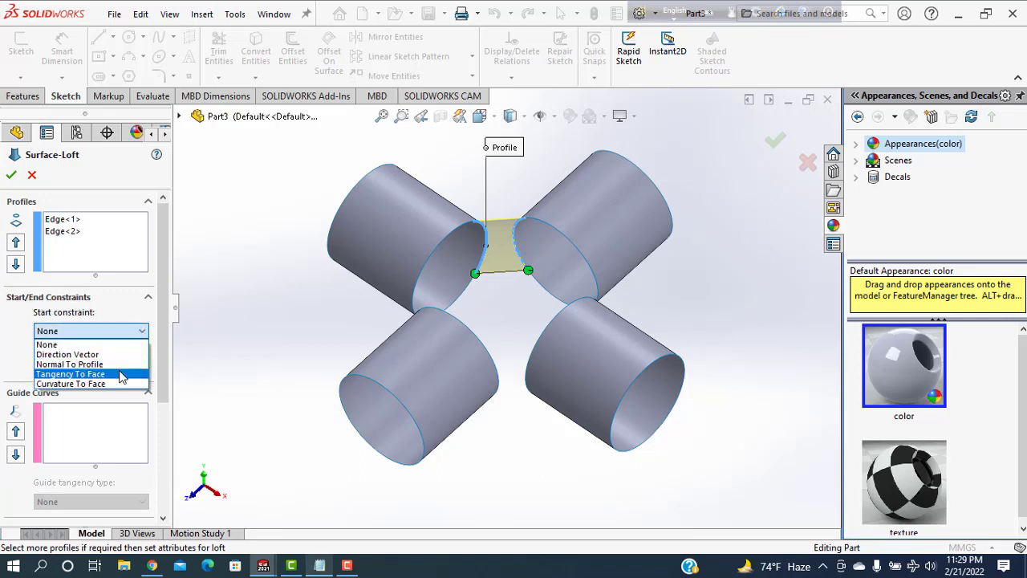
pyautogui.click(121, 373)
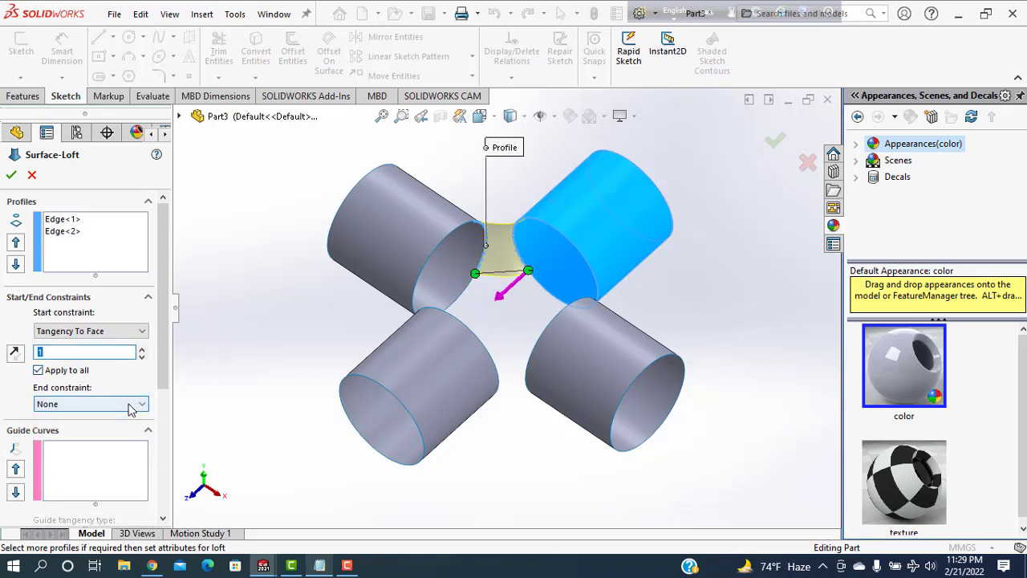
pyautogui.click(129, 404)
pyautogui.click(116, 445)
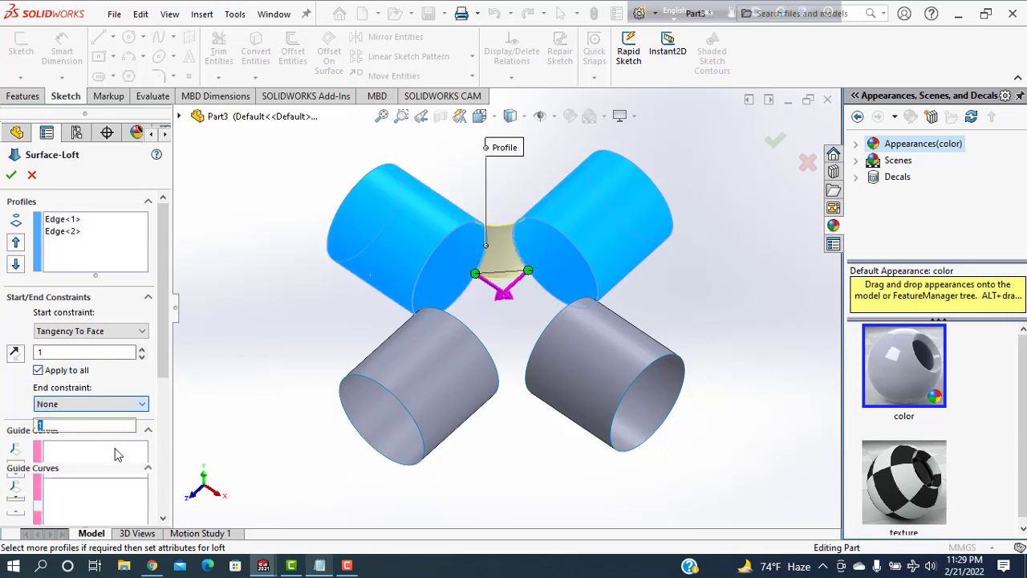
pyautogui.click(13, 177)
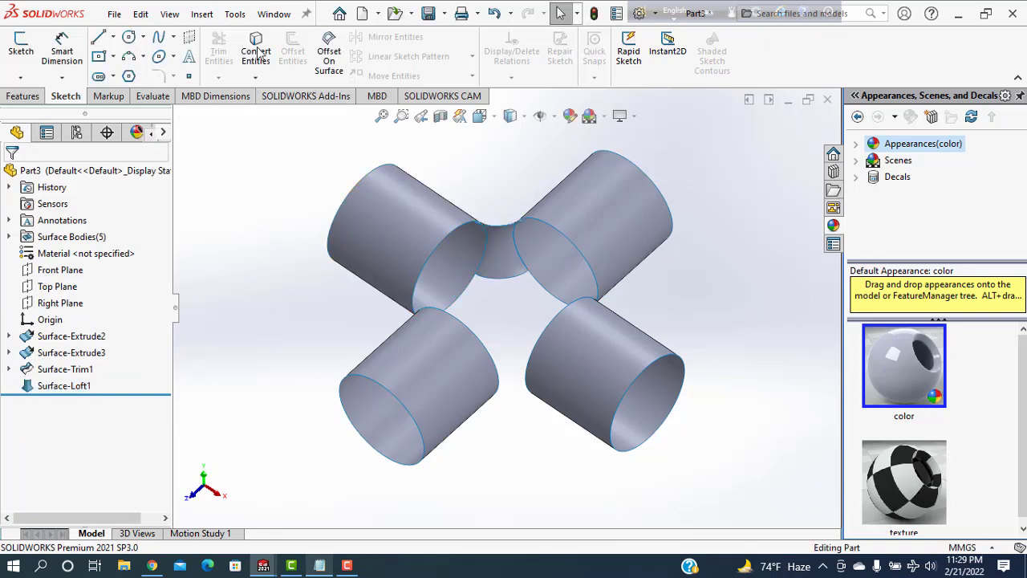
pyautogui.click(202, 14)
pyautogui.moveTo(224, 167)
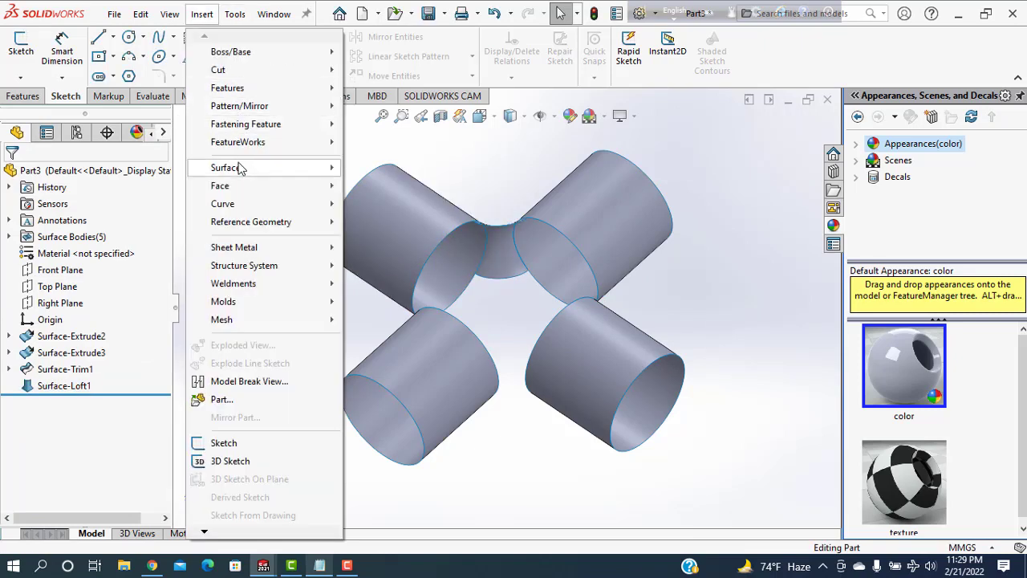
# - Start a second surface loft from the top stub's open end to its neighbouring stub's end
pyautogui.click(370, 166)
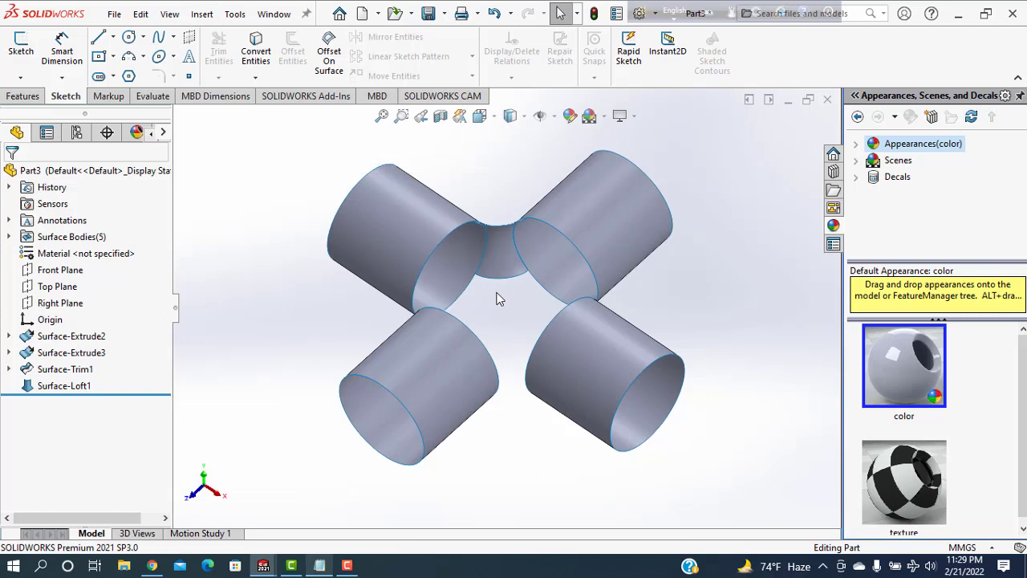
pyautogui.moveTo(398, 335)
pyautogui.mouseDown(button='middle')
pyautogui.moveTo(484, 303)
pyautogui.moveTo(562, 348)
pyautogui.moveTo(632, 371)
pyautogui.moveTo(693, 362)
pyautogui.mouseUp(button='middle')
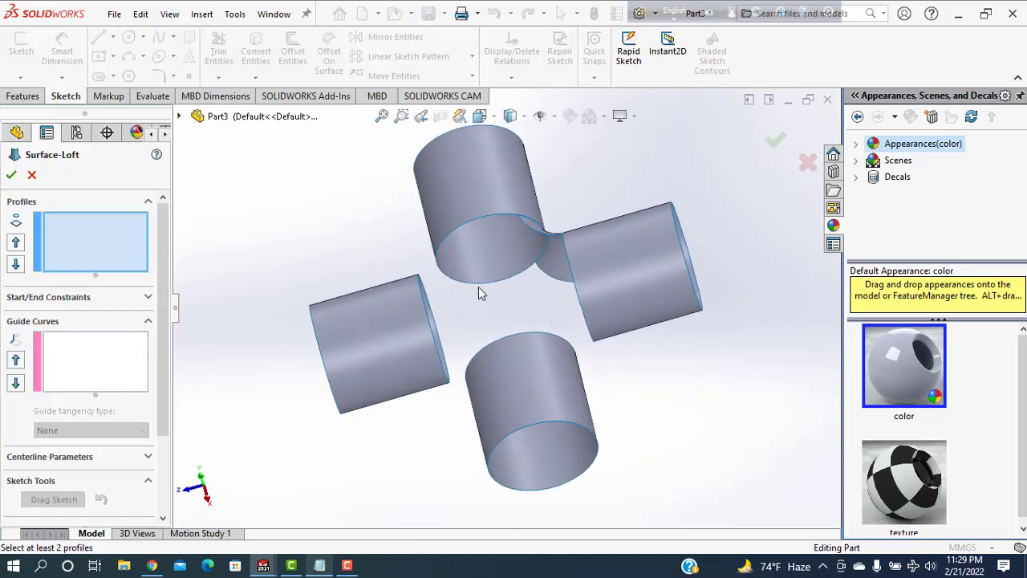
pyautogui.click(454, 283)
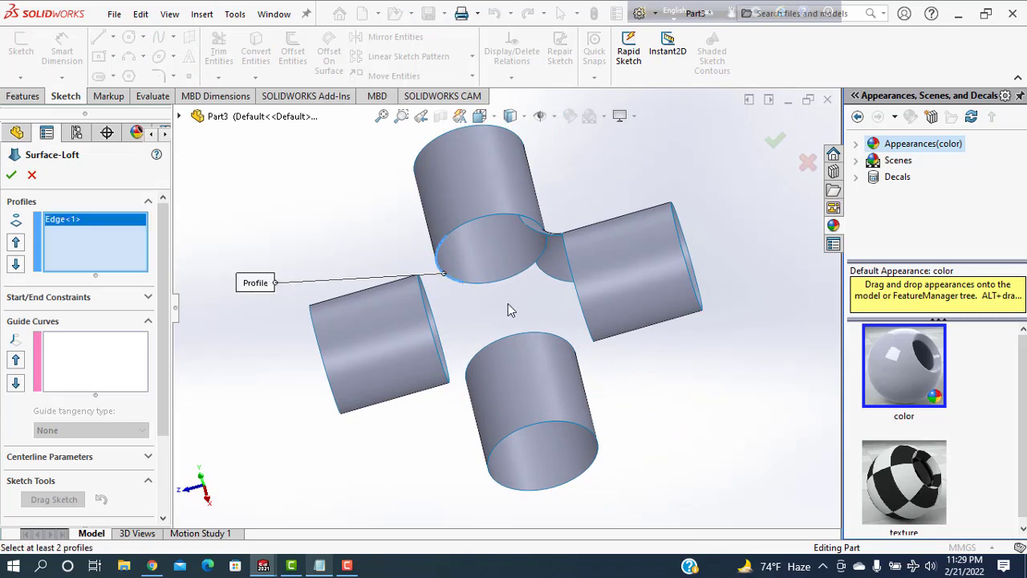
pyautogui.moveTo(509, 307)
pyautogui.mouseDown(button='middle')
pyautogui.moveTo(475, 312)
pyautogui.moveTo(476, 295)
pyautogui.mouseUp(button='middle')
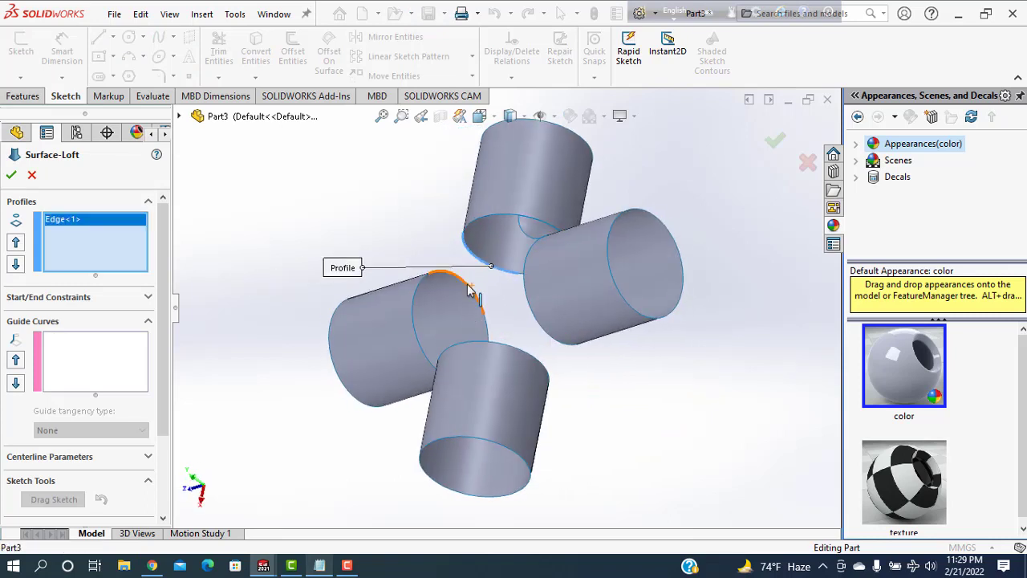
pyautogui.click(468, 291)
# - Make both start and end constraints Tangency To Face to finish Surface-Loft2
pyautogui.click(115, 297)
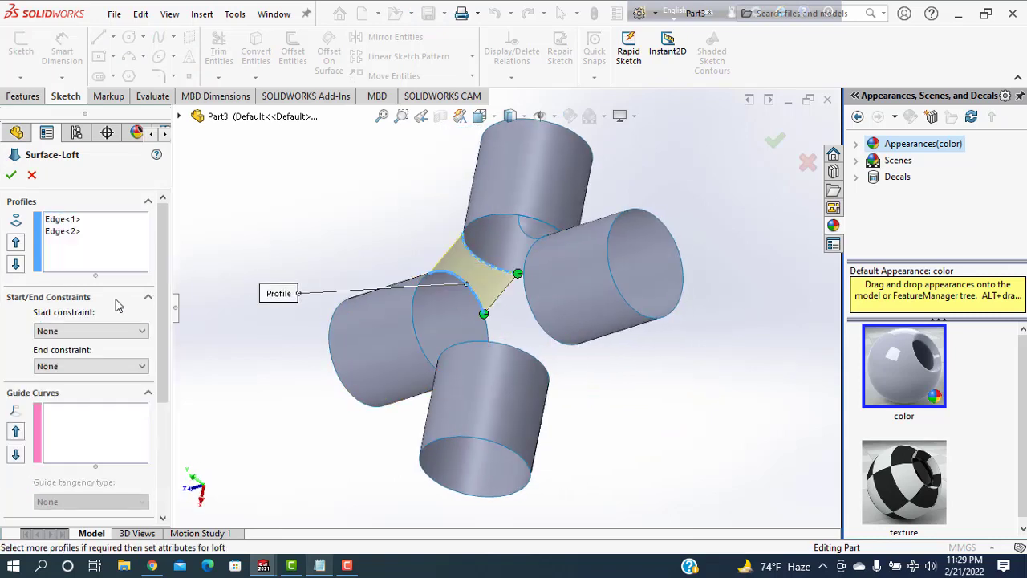
pyautogui.click(110, 330)
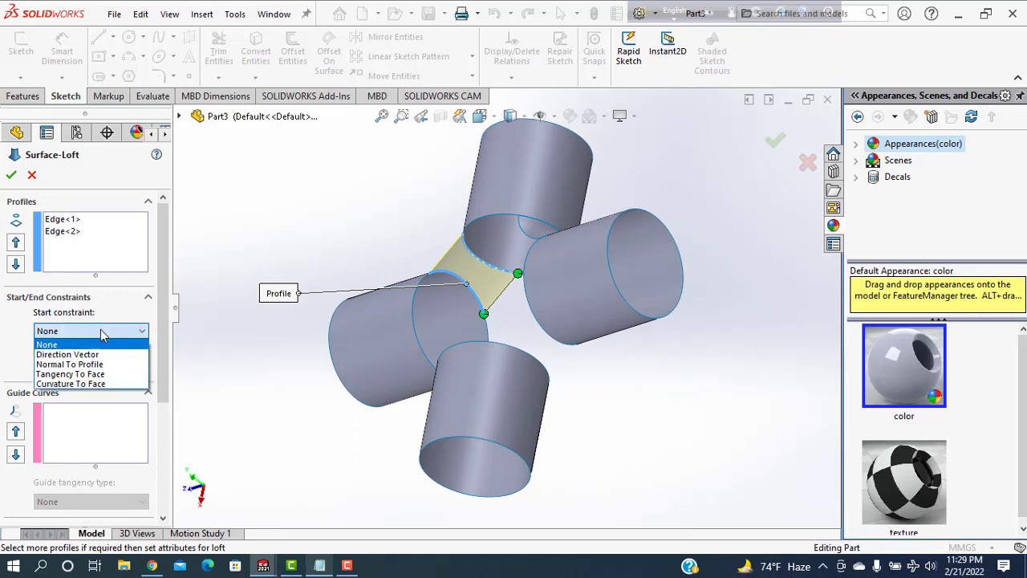
pyautogui.click(91, 374)
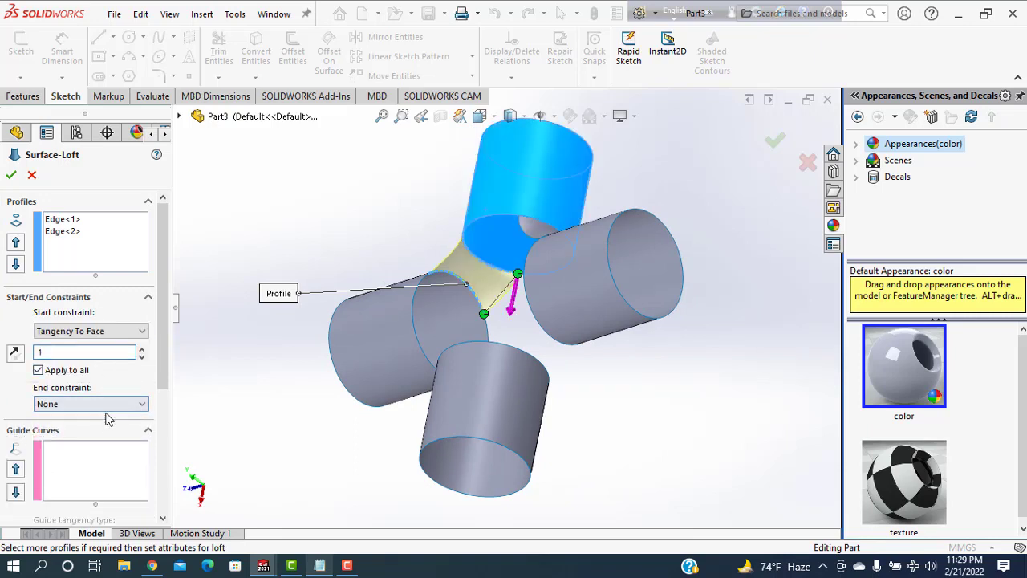
pyautogui.click(105, 404)
pyautogui.click(81, 444)
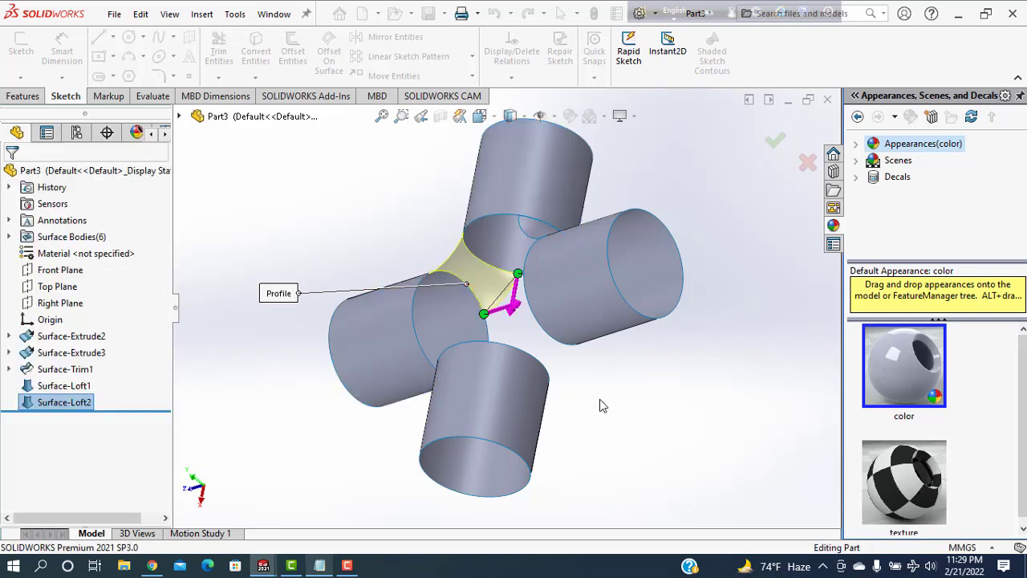
pyautogui.click(201, 14)
pyautogui.moveTo(225, 168)
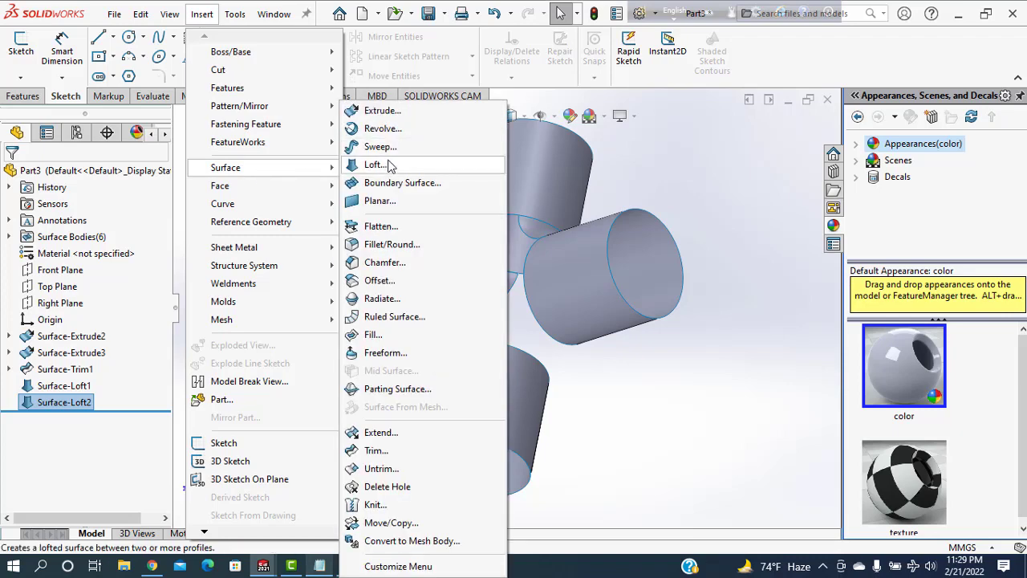
# - Start a third surface loft between two cylinder edges, removing the Surface Body profile
pyautogui.click(389, 165)
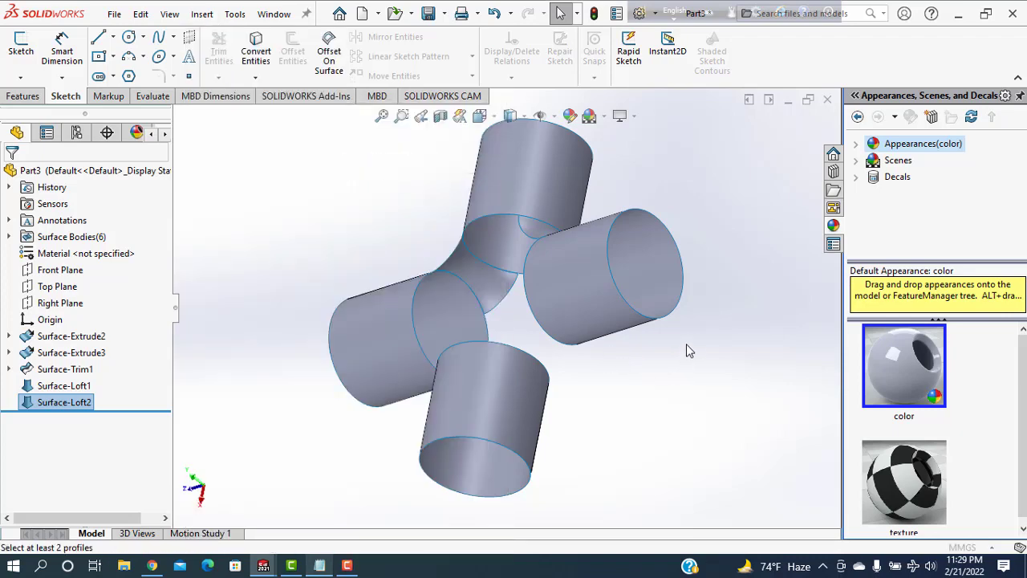
pyautogui.moveTo(699, 351)
pyautogui.mouseDown(button='middle')
pyautogui.moveTo(672, 411)
pyautogui.moveTo(711, 406)
pyautogui.mouseUp(button='middle')
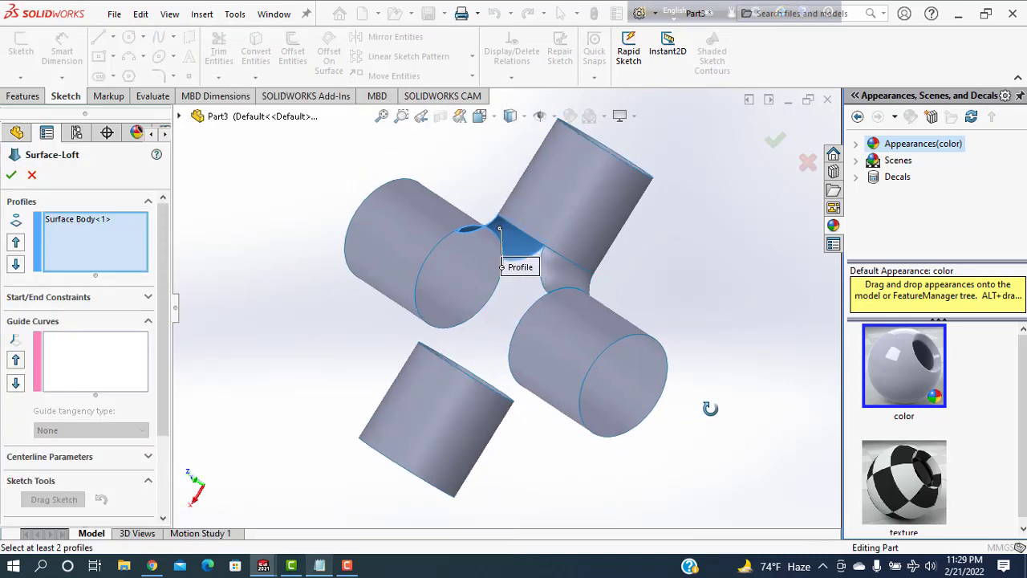
pyautogui.click(451, 324)
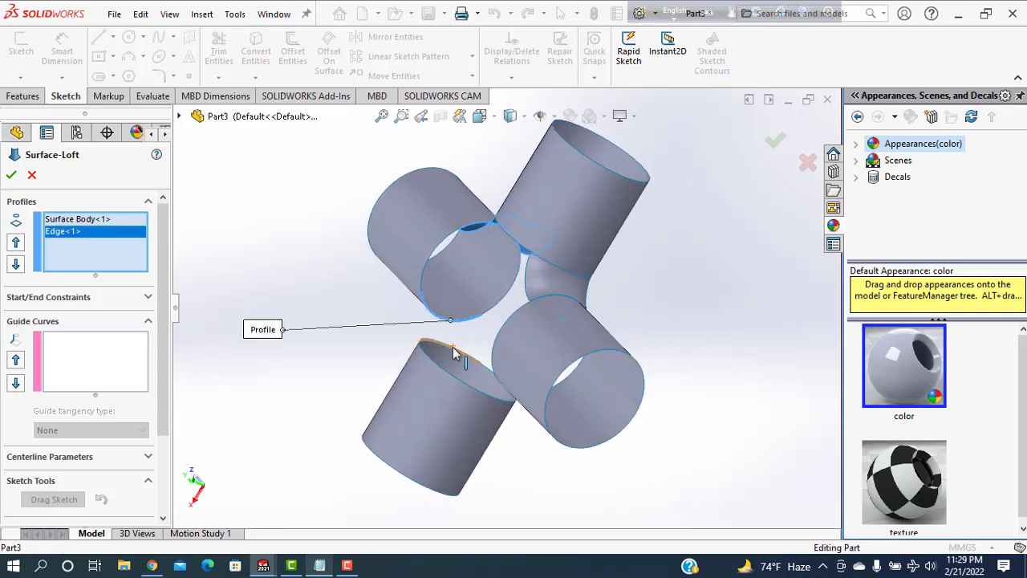
pyautogui.click(453, 353)
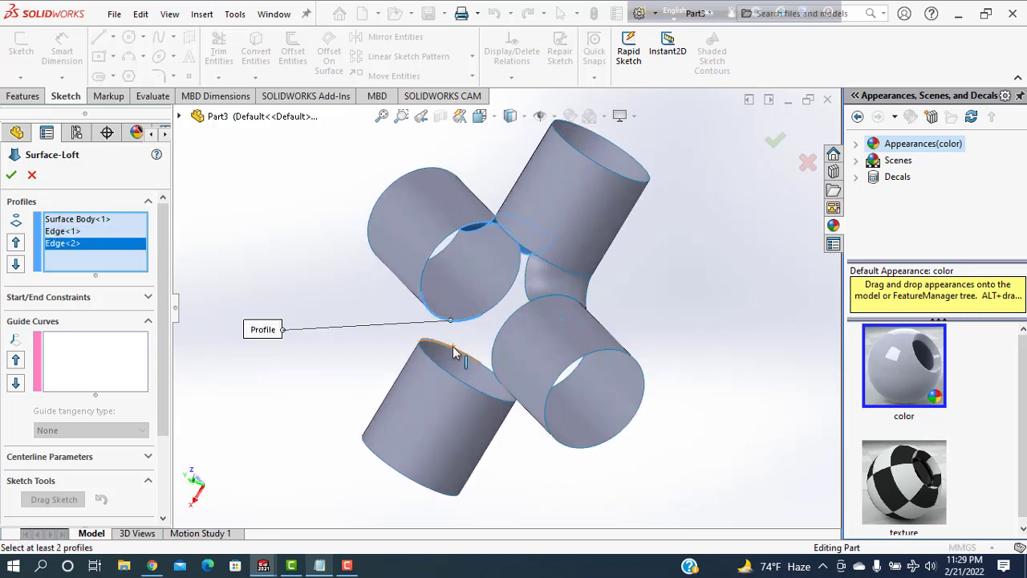
pyautogui.rightClick(68, 225)
pyautogui.click(101, 249)
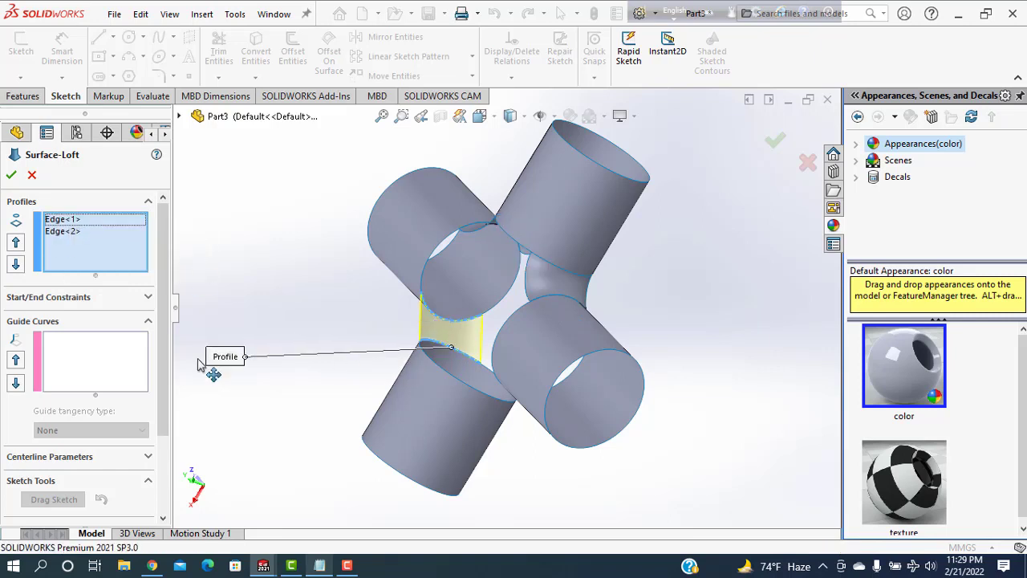
# - Set start and end constraints to Tangency To Face and accept Surface-Loft3
pyautogui.click(145, 299)
pyautogui.click(97, 331)
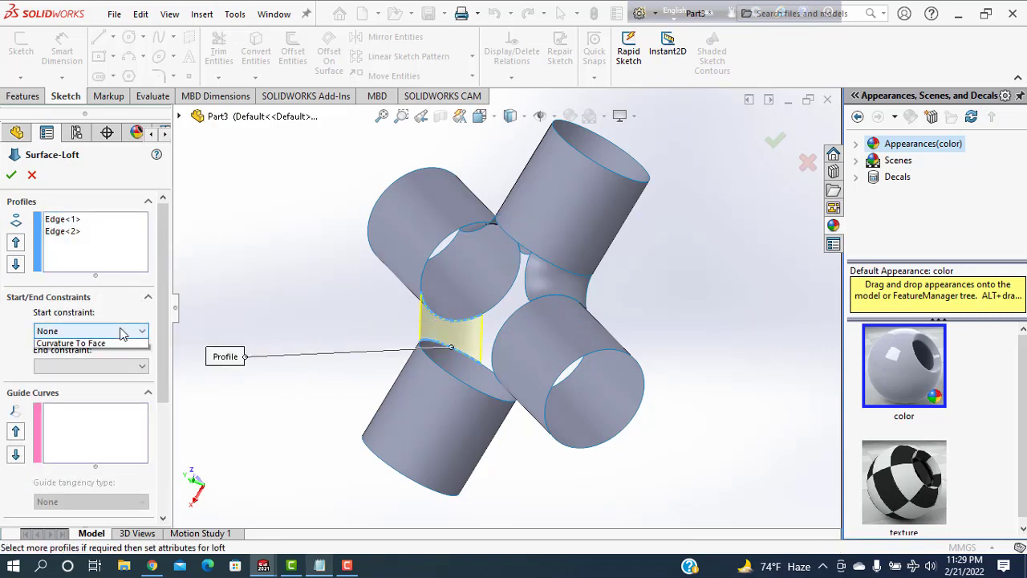
pyautogui.click(108, 375)
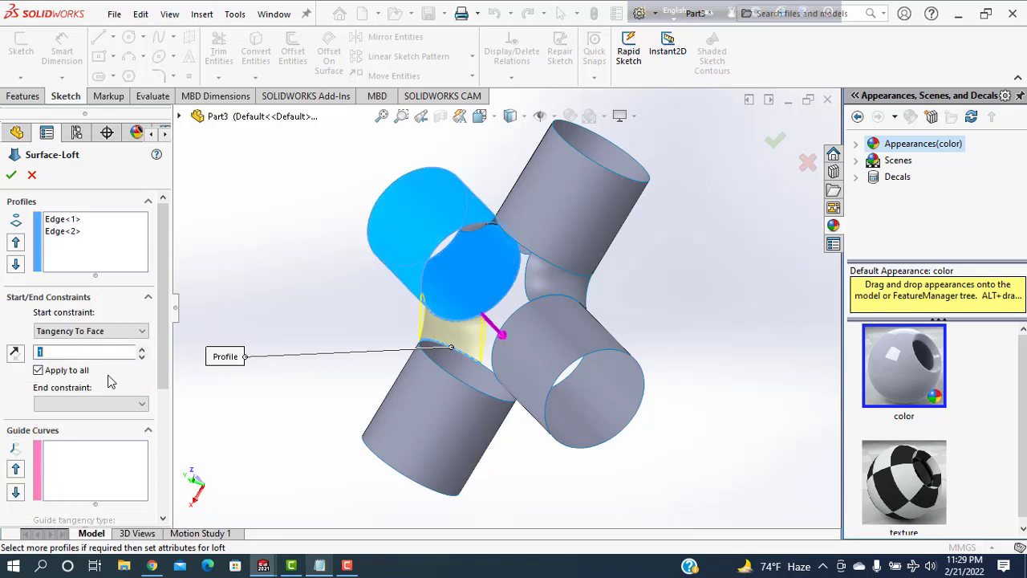
pyautogui.click(112, 405)
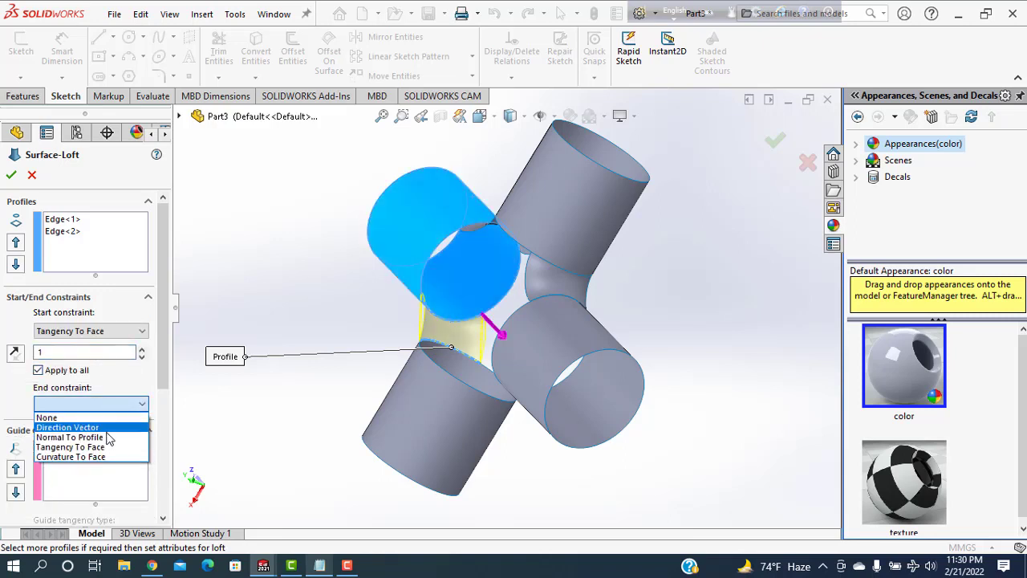
pyautogui.click(97, 445)
pyautogui.click(11, 175)
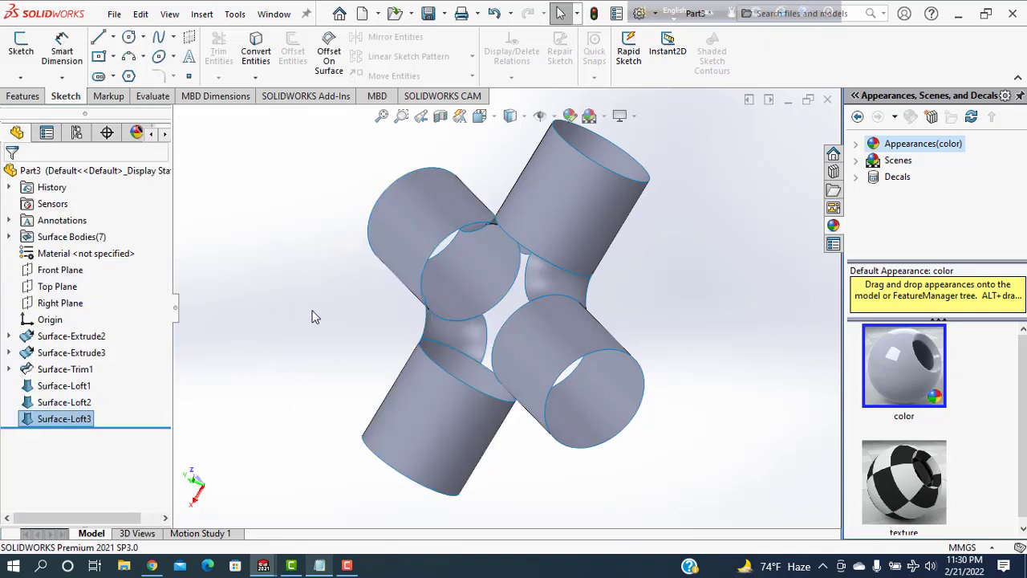
# - Start a fourth surface loft across the last gap's two edges, deleting Surface Body<1> from profiles
pyautogui.hotkey('ctrl', '7')
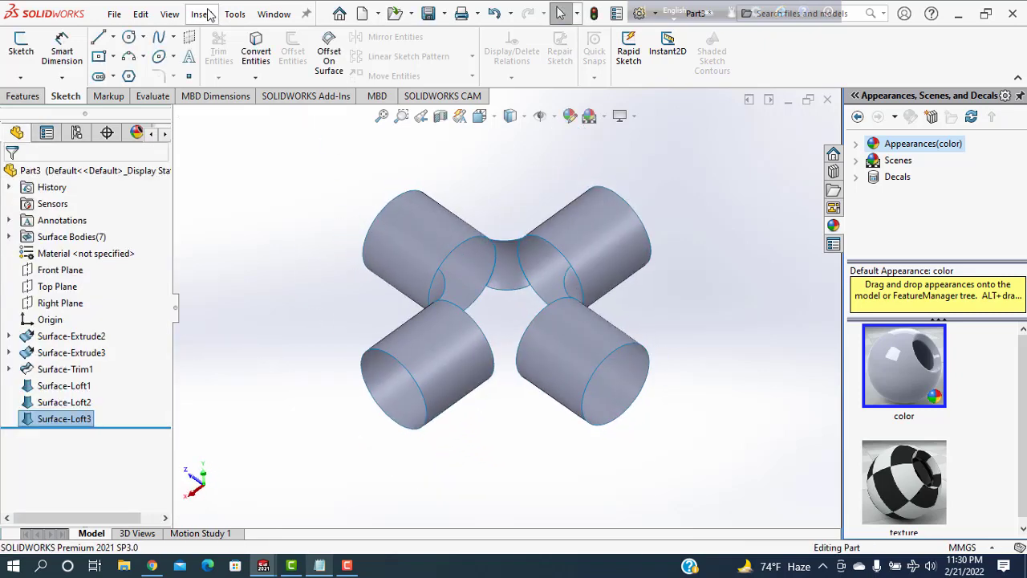
pyautogui.click(200, 15)
pyautogui.moveTo(225, 168)
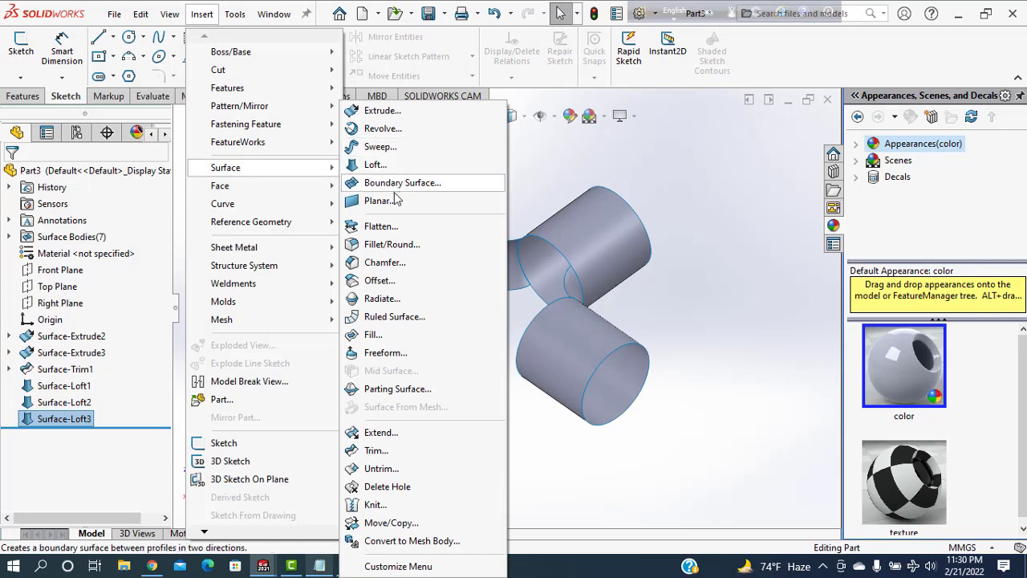
pyautogui.click(374, 165)
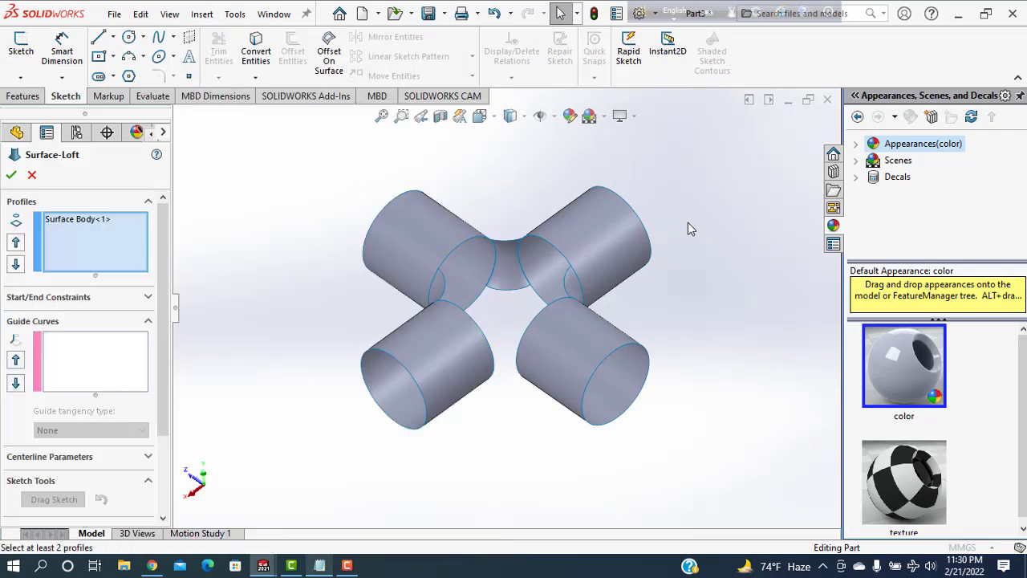
pyautogui.moveTo(688, 222)
pyautogui.mouseDown(button='middle')
pyautogui.moveTo(666, 307)
pyautogui.moveTo(667, 396)
pyautogui.mouseUp(button='middle')
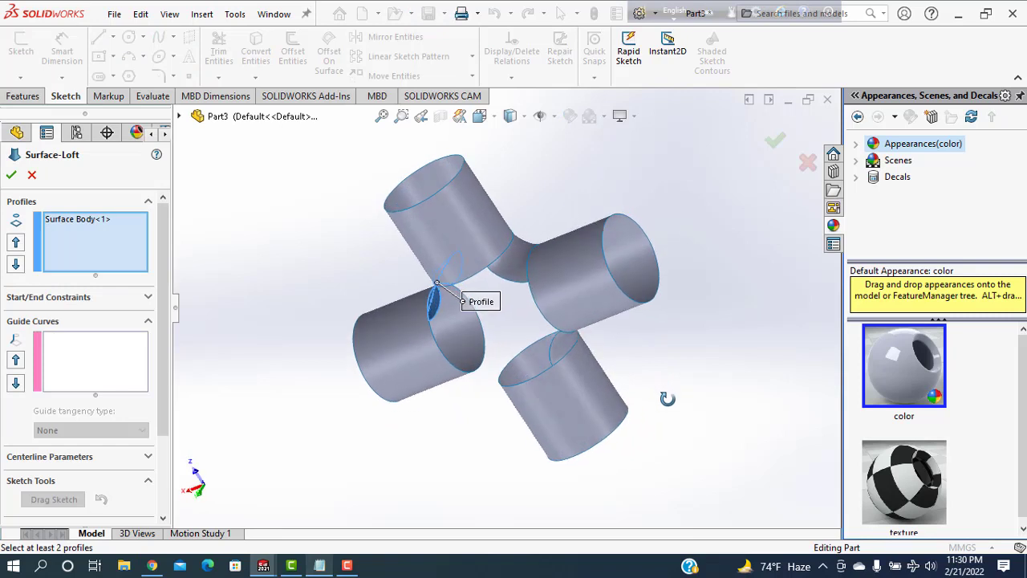
pyautogui.click(484, 366)
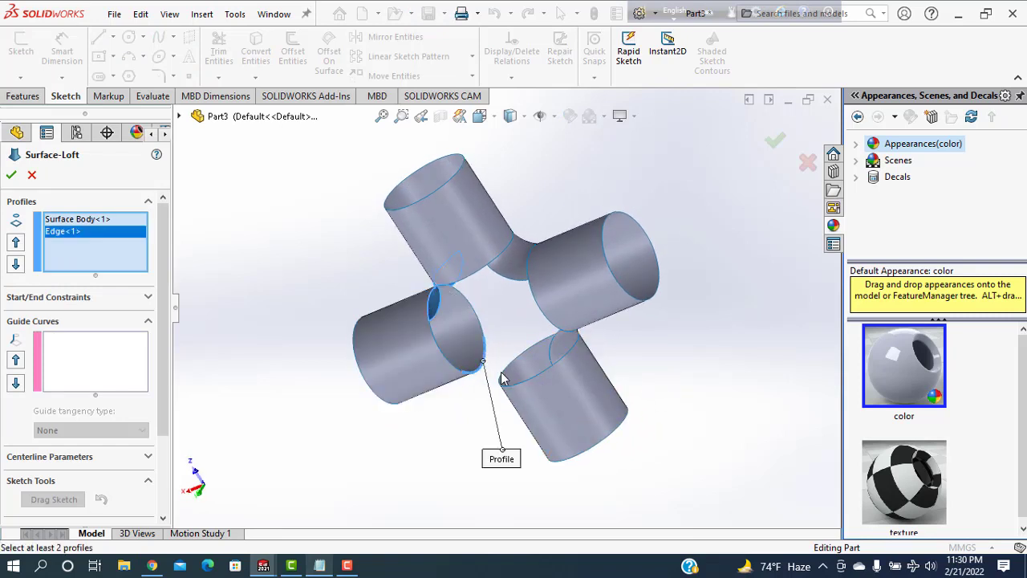
pyautogui.click(501, 377)
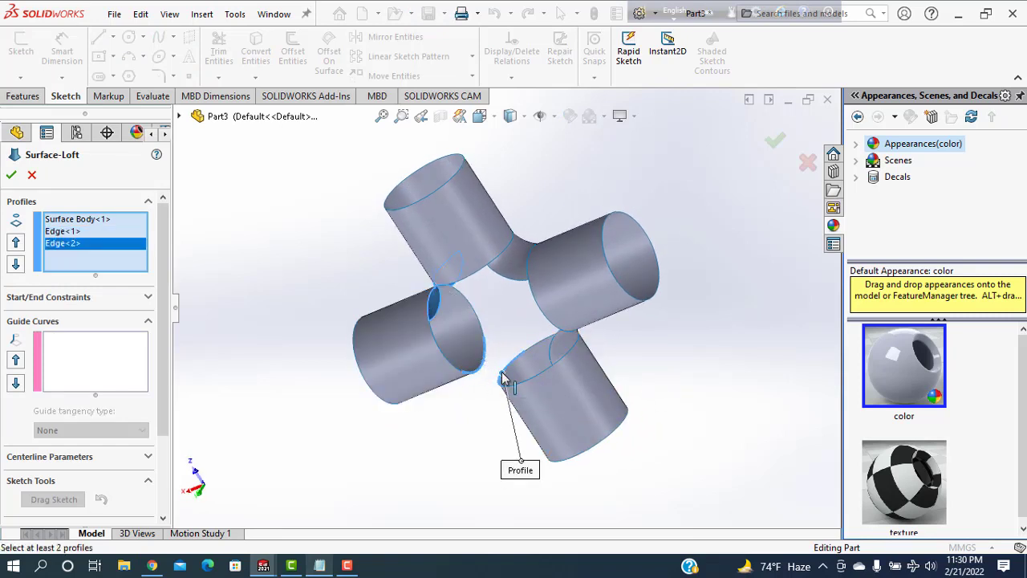
pyautogui.moveTo(649, 353)
pyautogui.mouseDown(button='middle')
pyautogui.moveTo(711, 465)
pyautogui.moveTo(755, 371)
pyautogui.moveTo(701, 358)
pyautogui.mouseUp(button='middle')
pyautogui.rightClick(88, 224)
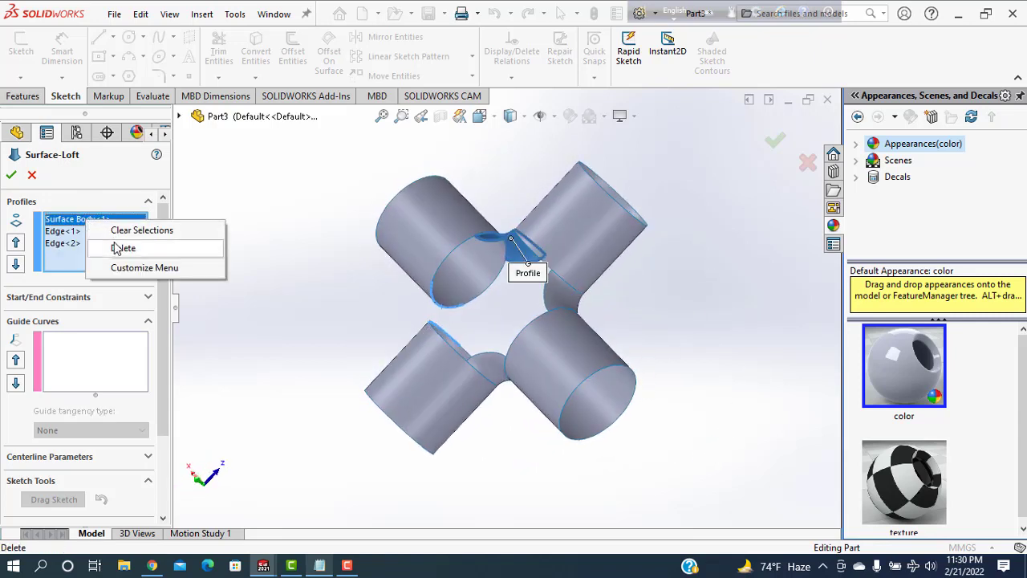
pyautogui.click(120, 247)
pyautogui.press('Delete')
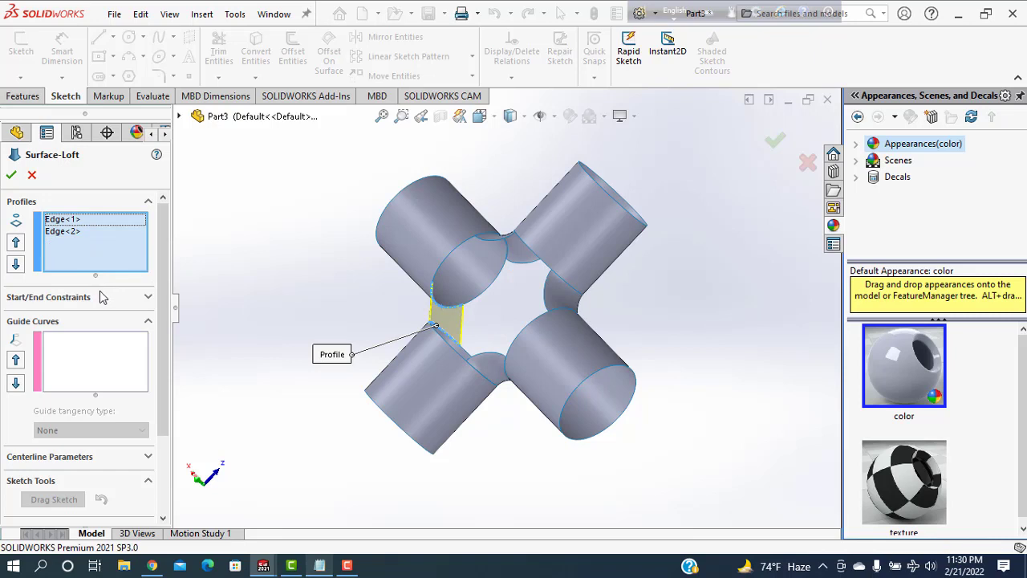
# - Give the loft Tangency To Face start and end constraints and accept Surface-Loft4
pyautogui.click(98, 298)
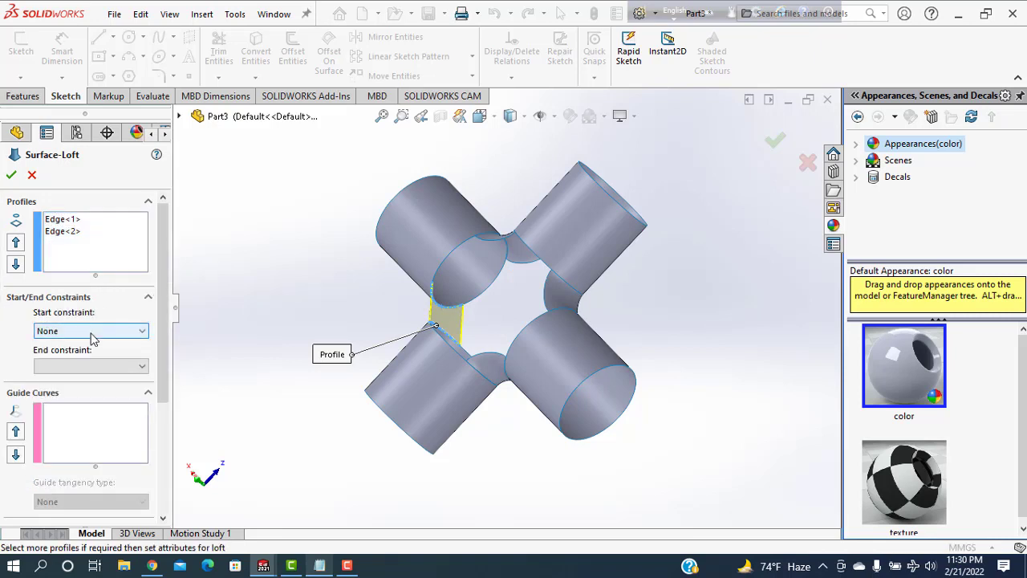
pyautogui.click(90, 335)
pyautogui.click(86, 375)
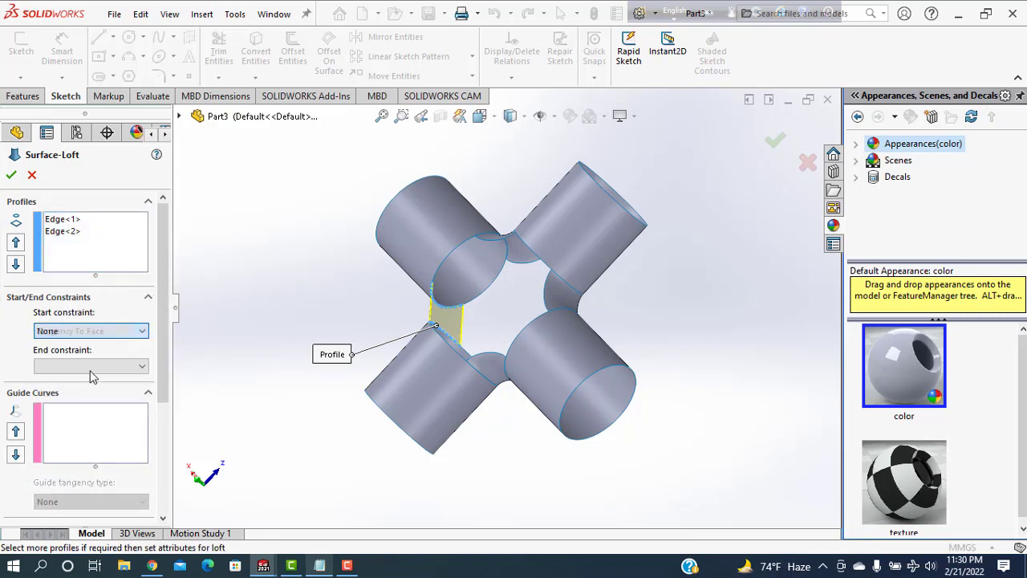
pyautogui.click(90, 404)
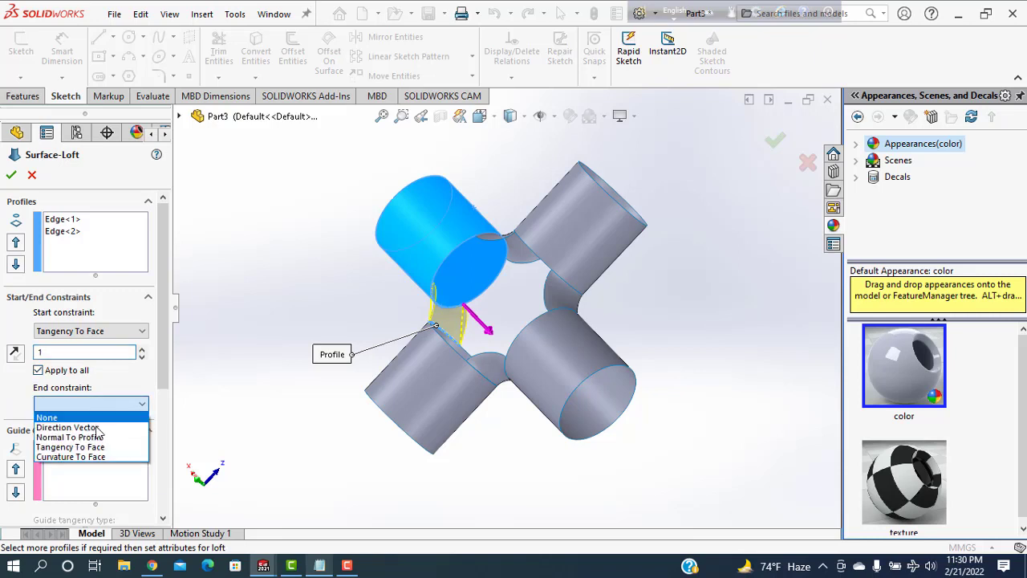
pyautogui.click(72, 446)
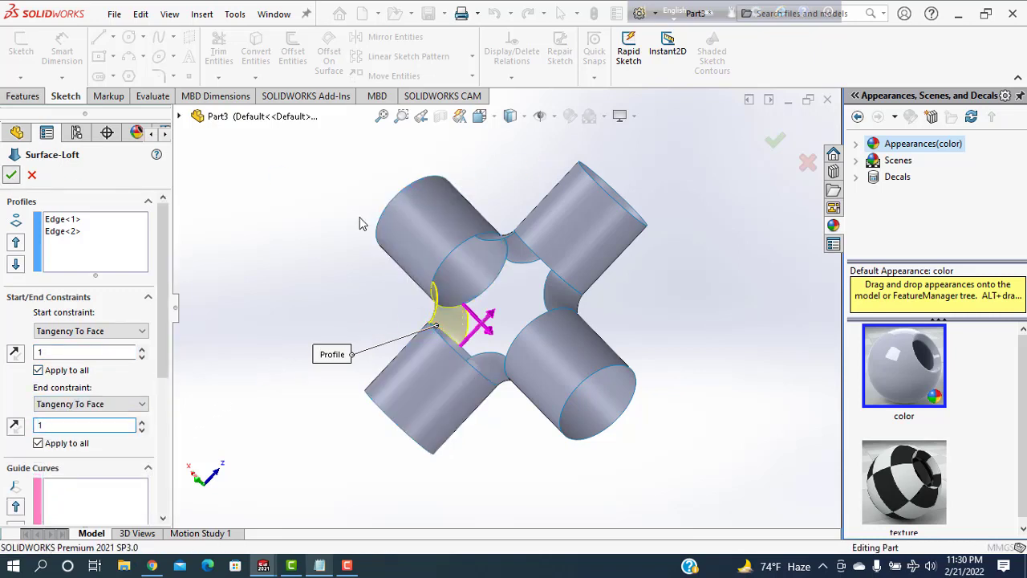
pyautogui.press('Return')
pyautogui.moveTo(348, 282)
pyautogui.mouseDown(button='middle')
pyautogui.moveTo(278, 294)
pyautogui.moveTo(337, 270)
pyautogui.moveTo(344, 222)
pyautogui.moveTo(527, 270)
pyautogui.mouseUp(button='middle')
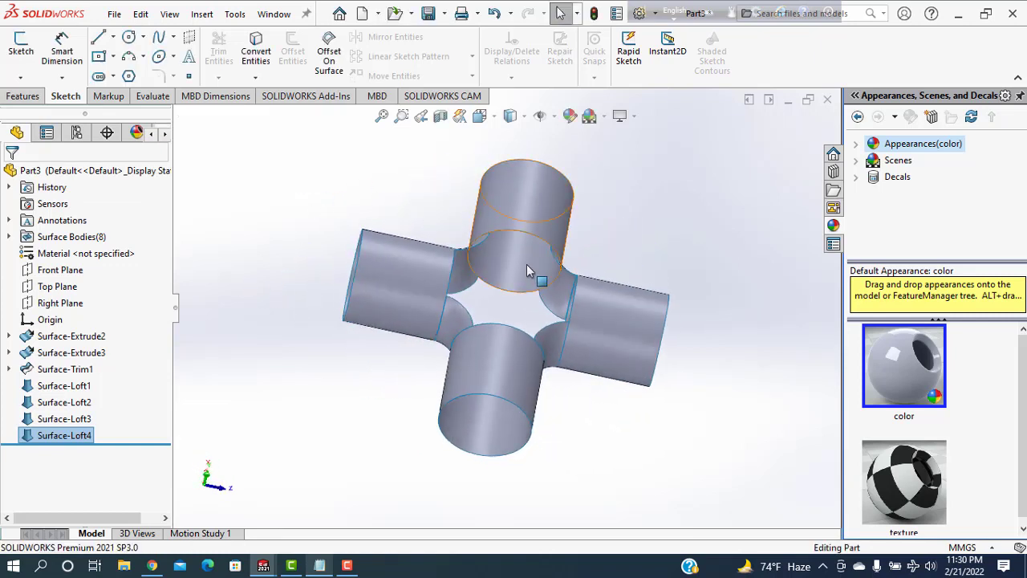
# - Start a fill surface bounded by the eight edges of the central opening
pyautogui.click(202, 16)
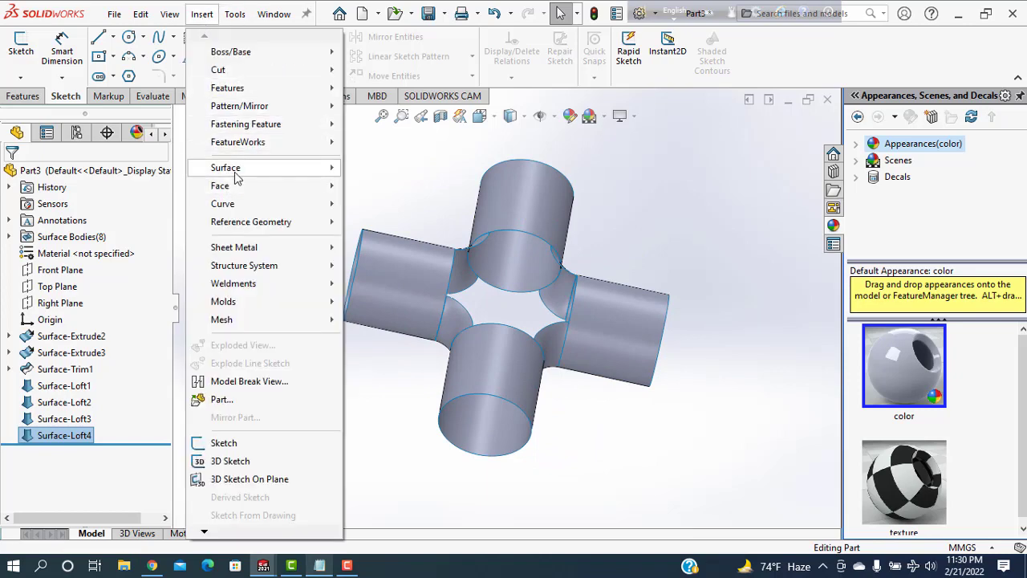
pyautogui.moveTo(225, 168)
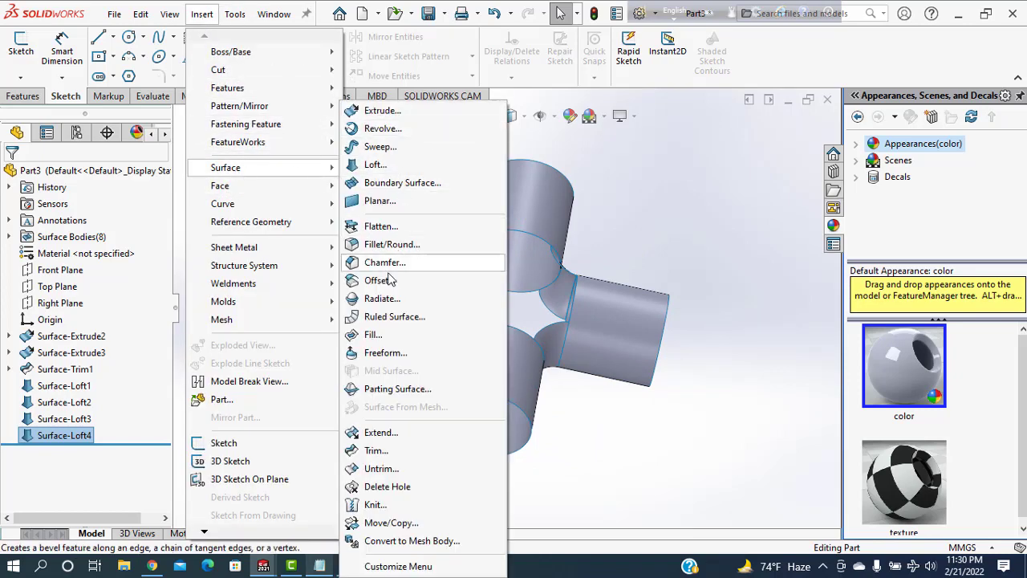
pyautogui.click(373, 334)
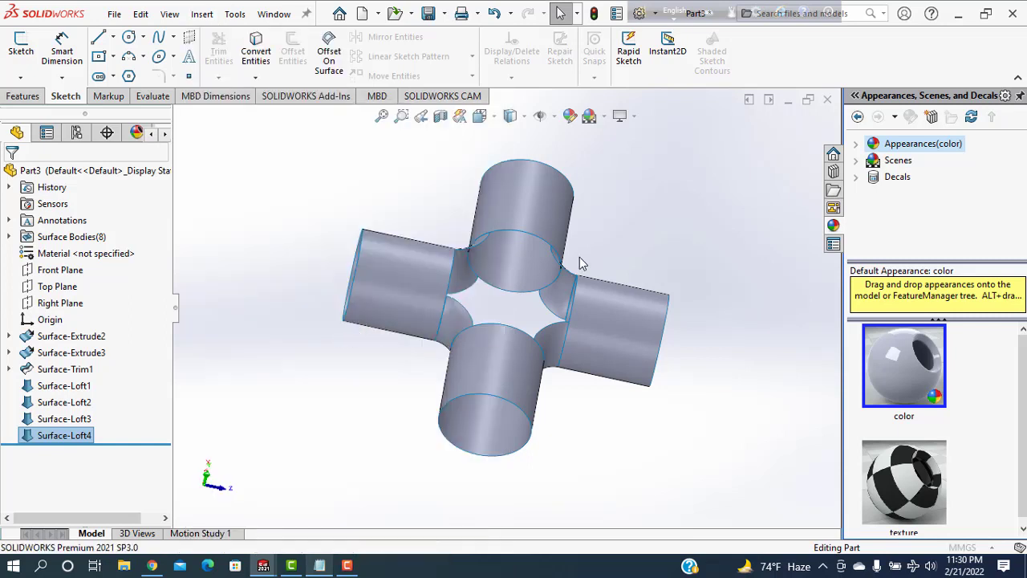
pyautogui.click(517, 238)
pyautogui.click(472, 255)
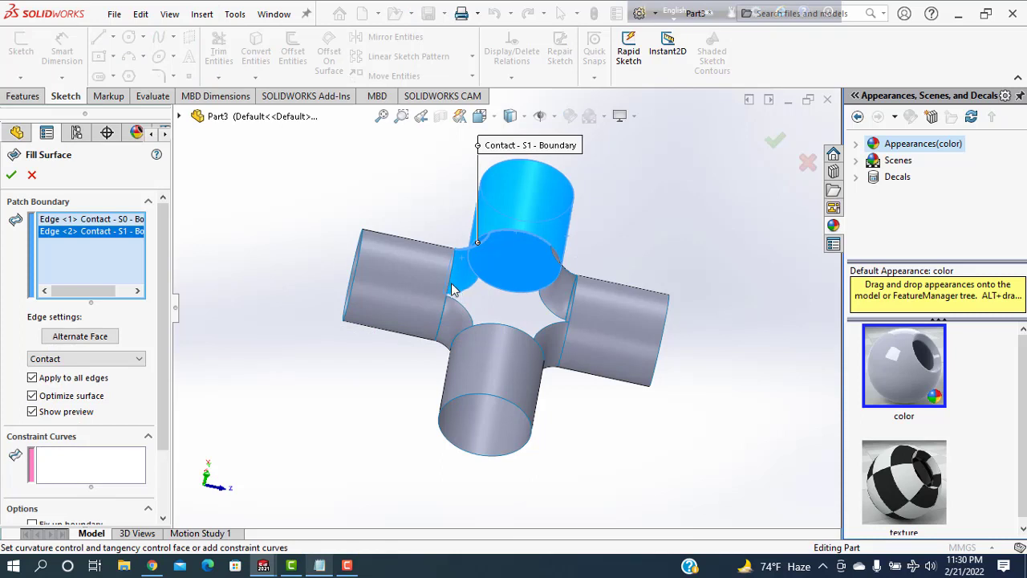
pyautogui.click(451, 293)
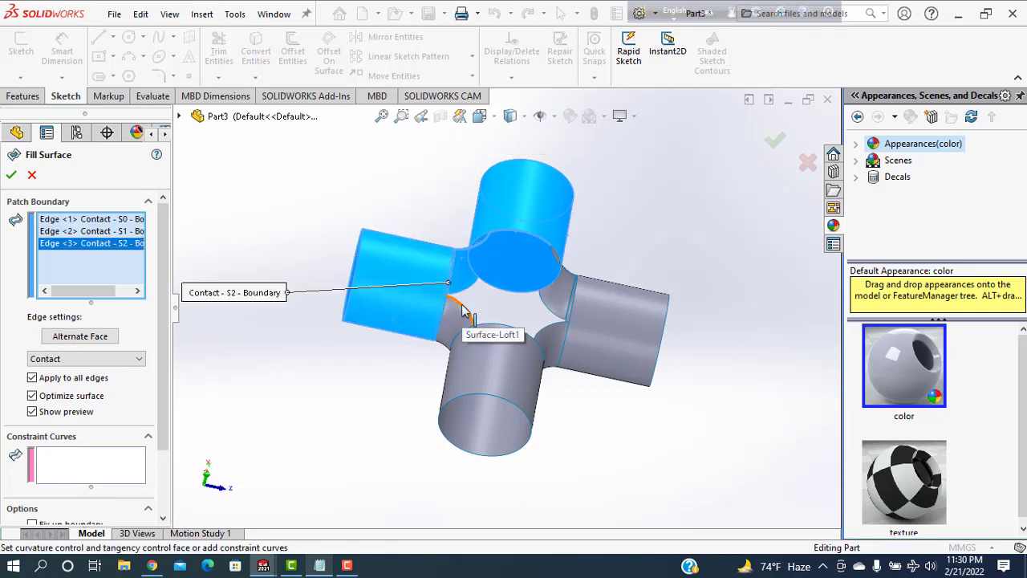
pyautogui.click(461, 306)
pyautogui.click(567, 338)
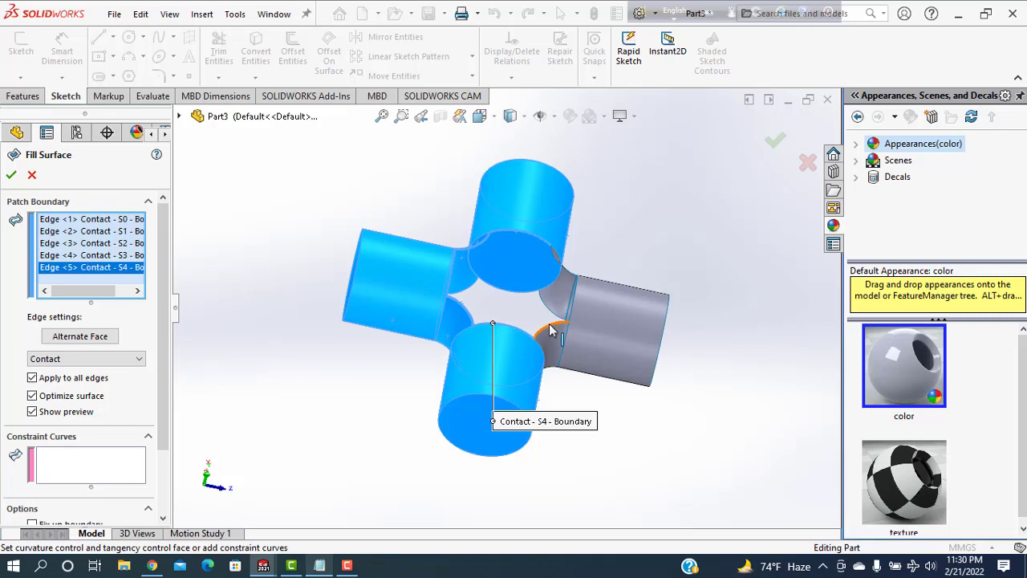
pyautogui.click(564, 311)
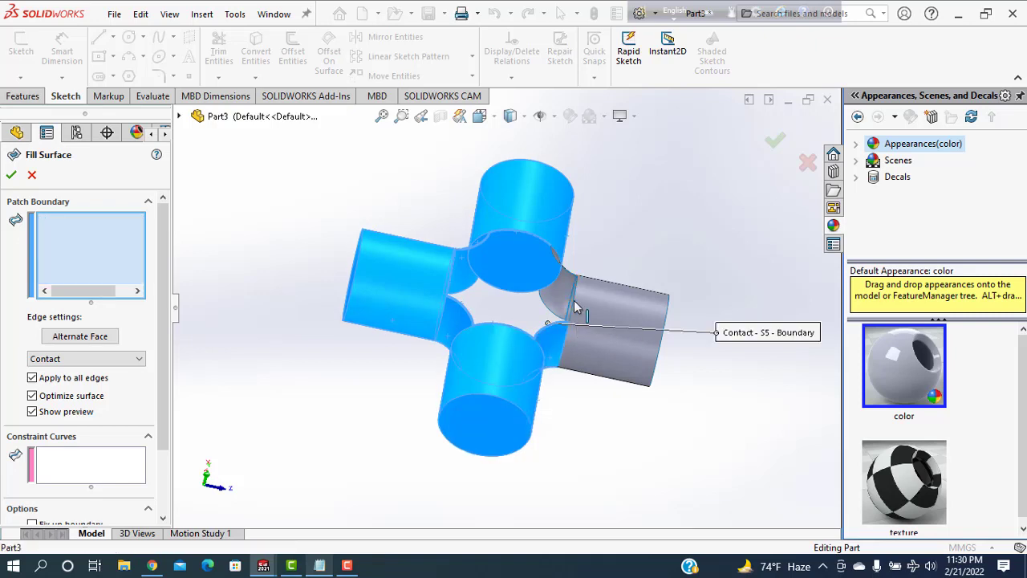
pyautogui.click(571, 278)
pyautogui.click(568, 277)
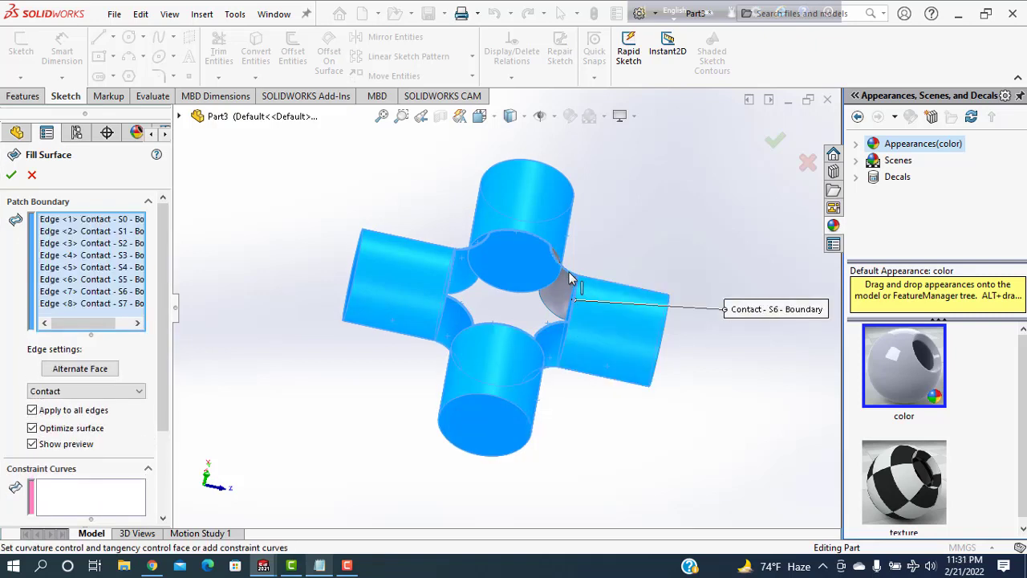
# - Make the patch tangent to all boundary edges and accept Surface-Fill1
pyautogui.click(146, 391)
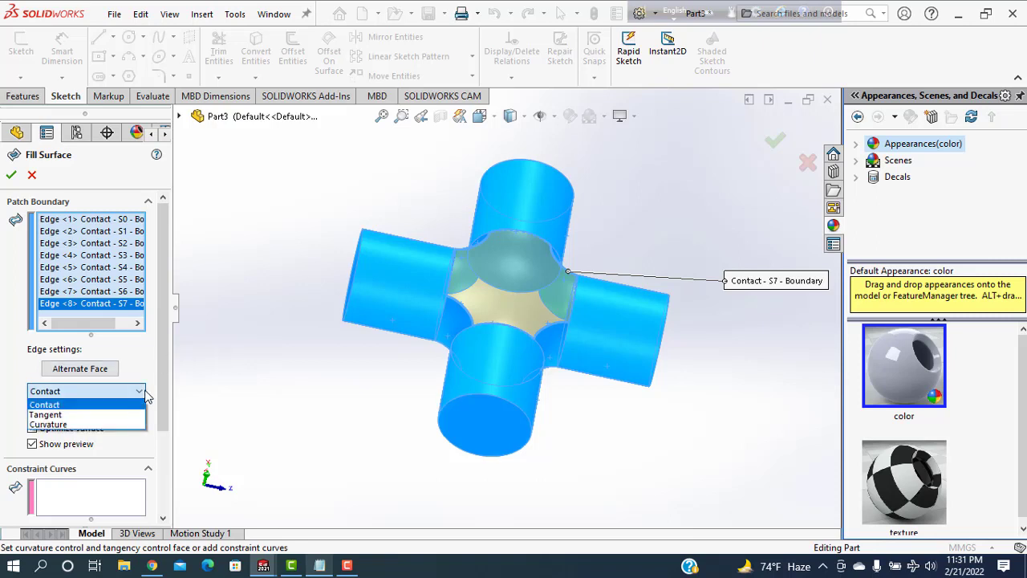
pyautogui.click(111, 409)
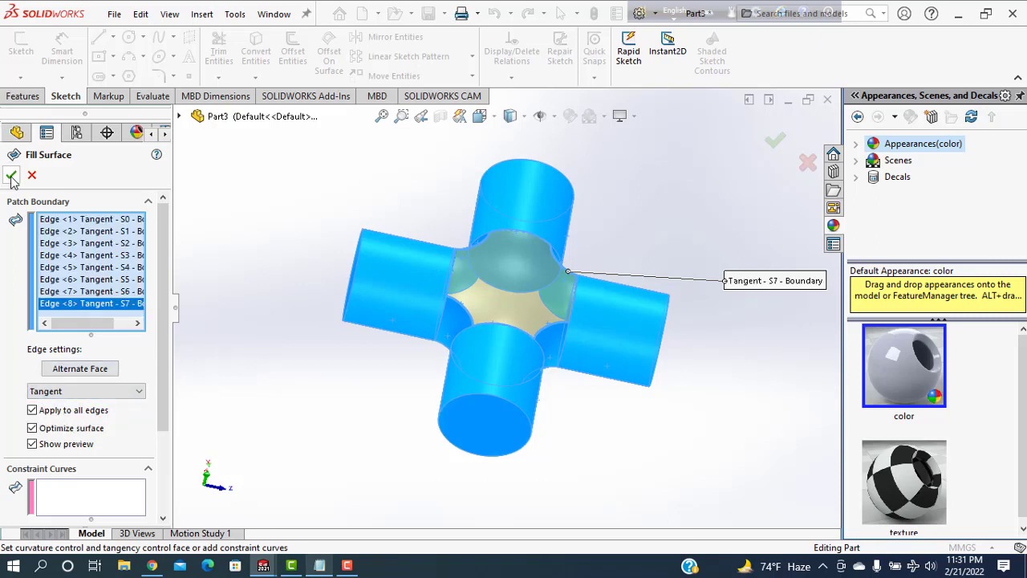
pyautogui.click(775, 141)
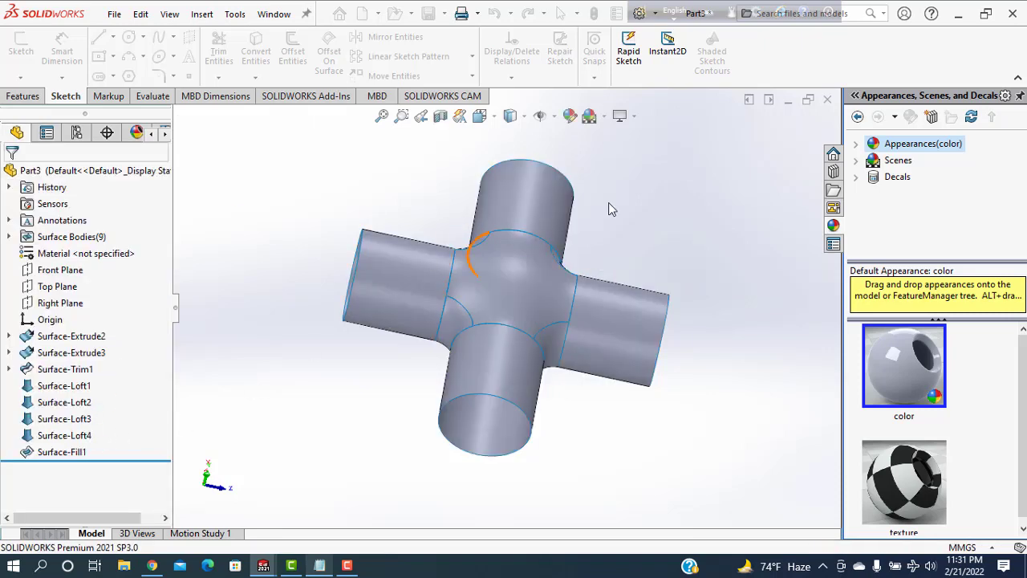
# - From the other side, start a fill surface bounded by the opposite opening's eight edges
pyautogui.moveTo(608, 202)
pyautogui.mouseDown(button='middle')
pyautogui.moveTo(402, 190)
pyautogui.moveTo(631, 362)
pyautogui.moveTo(586, 238)
pyautogui.moveTo(623, 339)
pyautogui.mouseUp(button='middle')
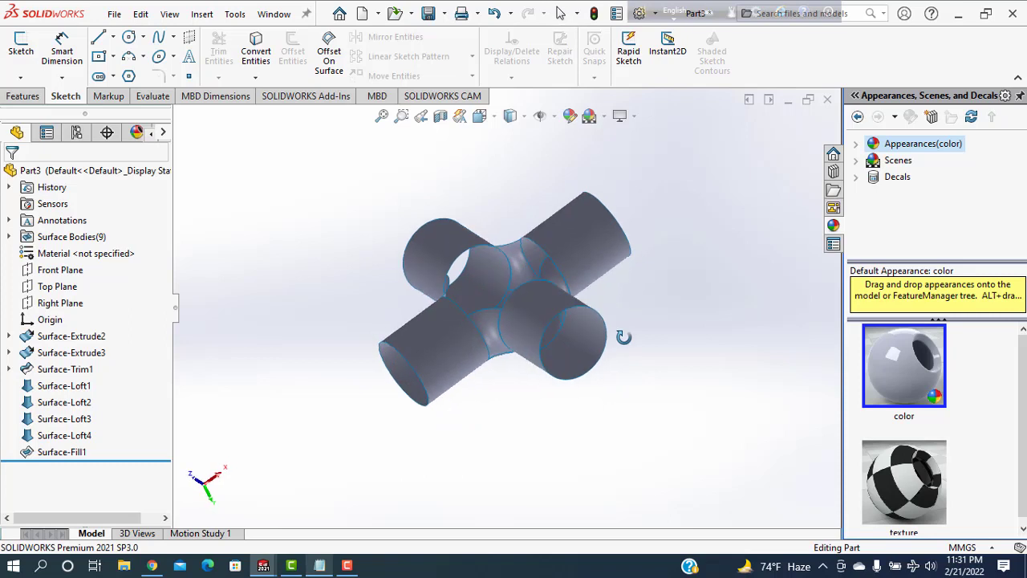
pyautogui.click(203, 15)
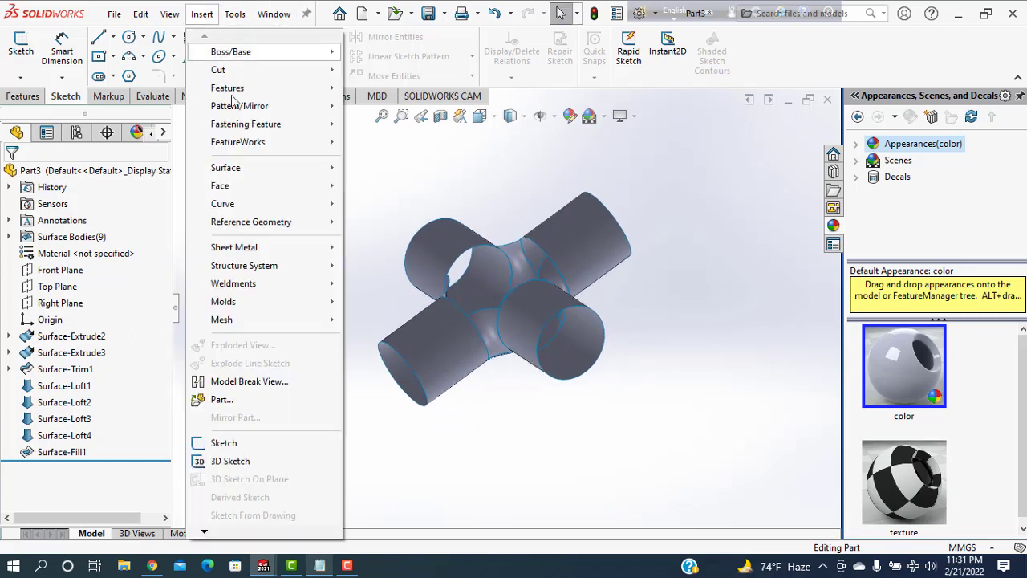
pyautogui.moveTo(226, 168)
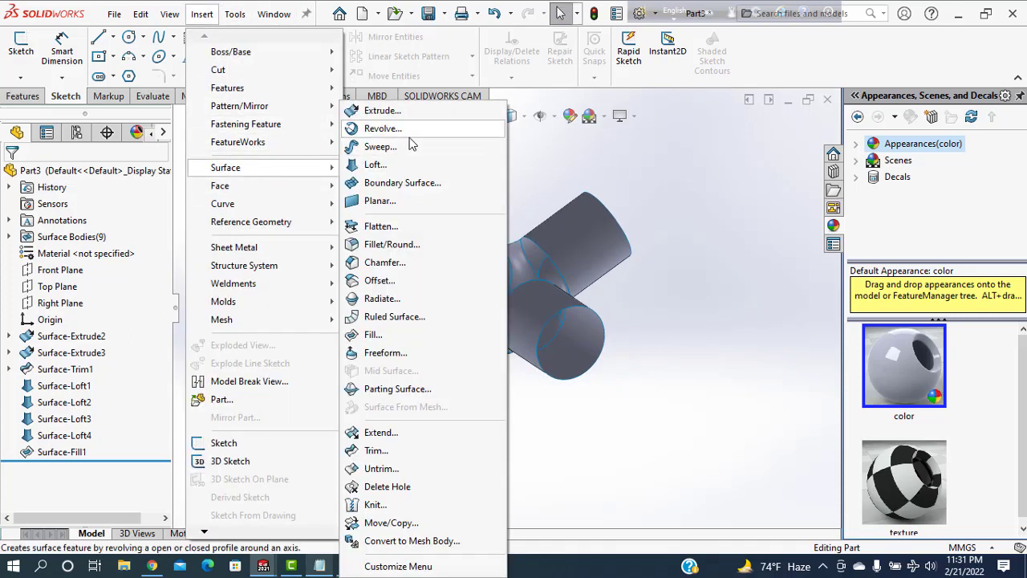
pyautogui.click(382, 337)
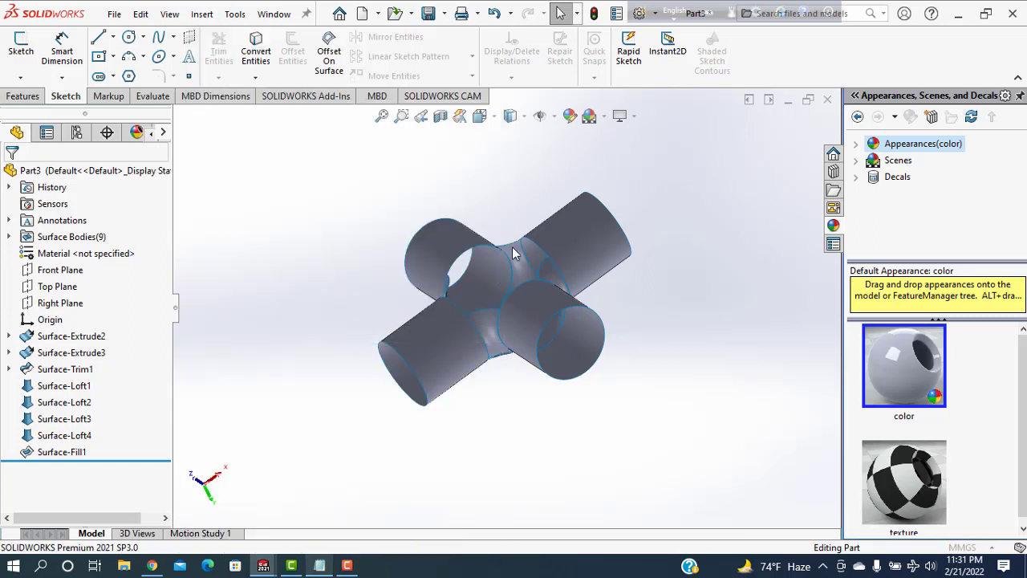
pyautogui.click(537, 251)
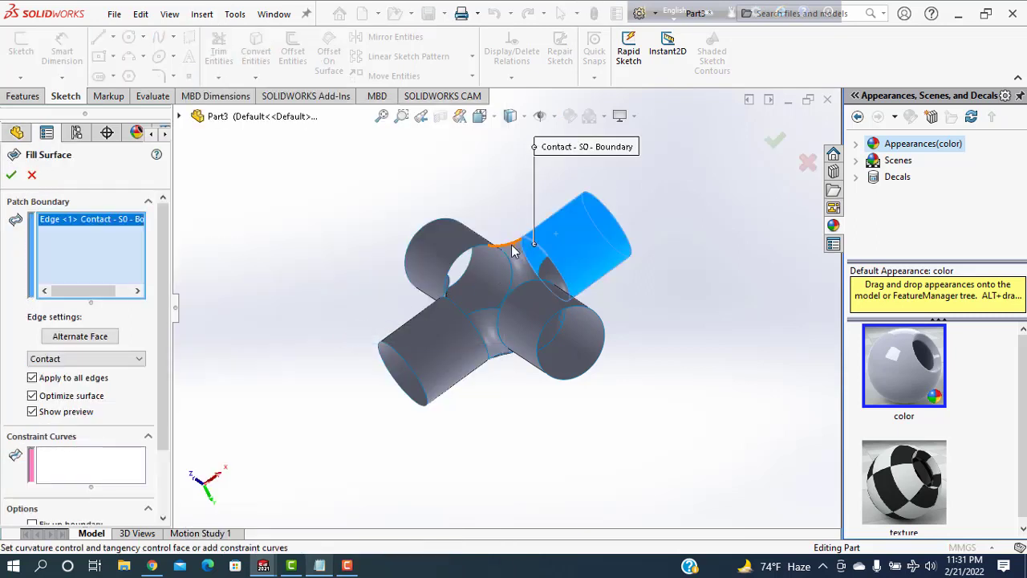
pyautogui.click(513, 250)
pyautogui.click(455, 270)
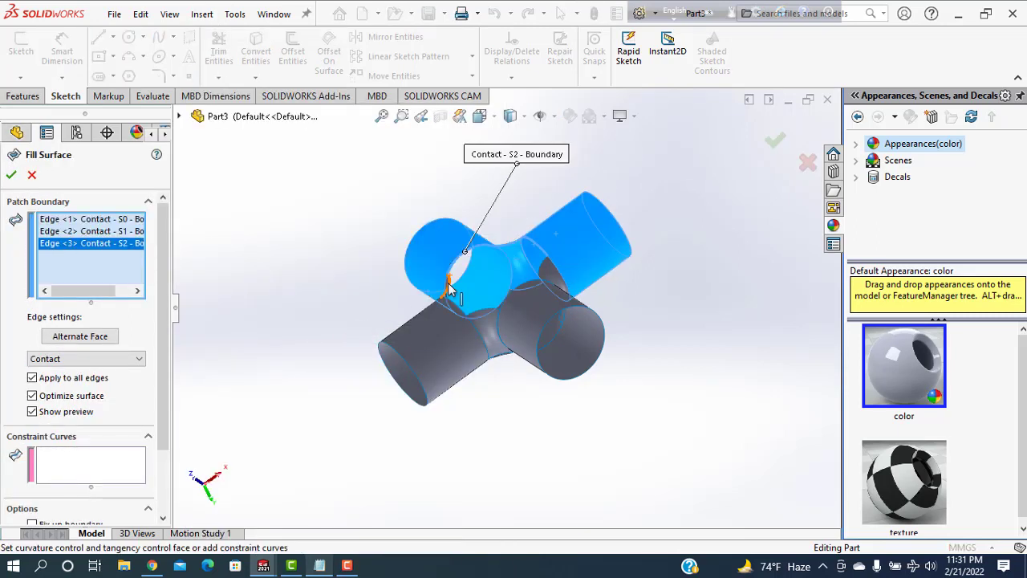
pyautogui.click(454, 308)
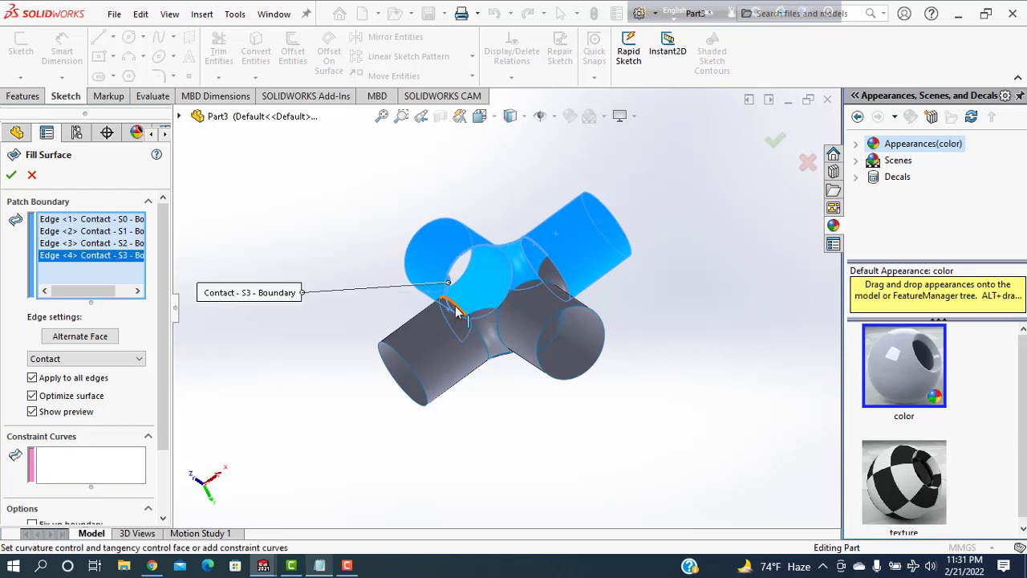
pyautogui.click(454, 310)
pyautogui.click(492, 309)
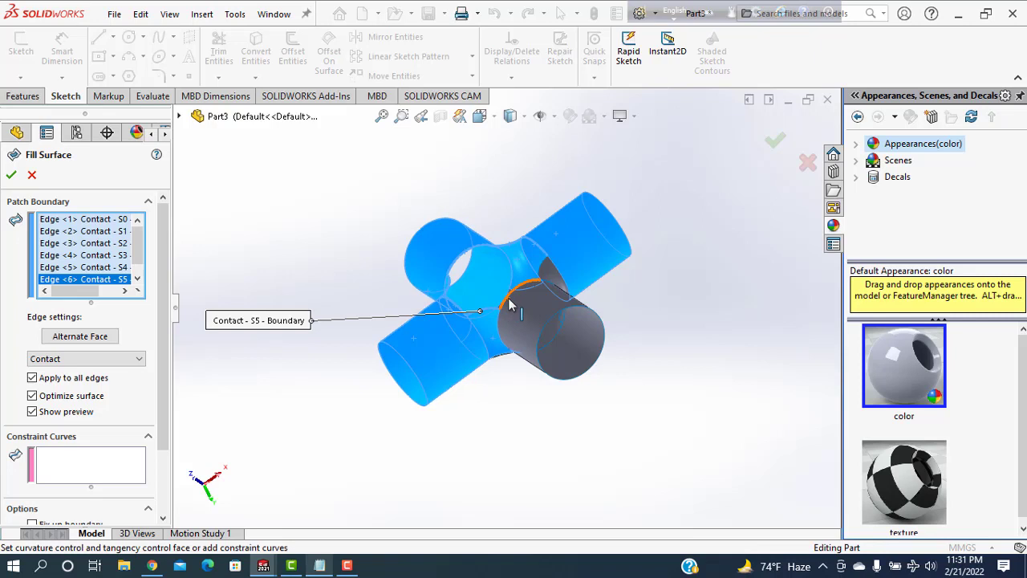
pyautogui.click(542, 286)
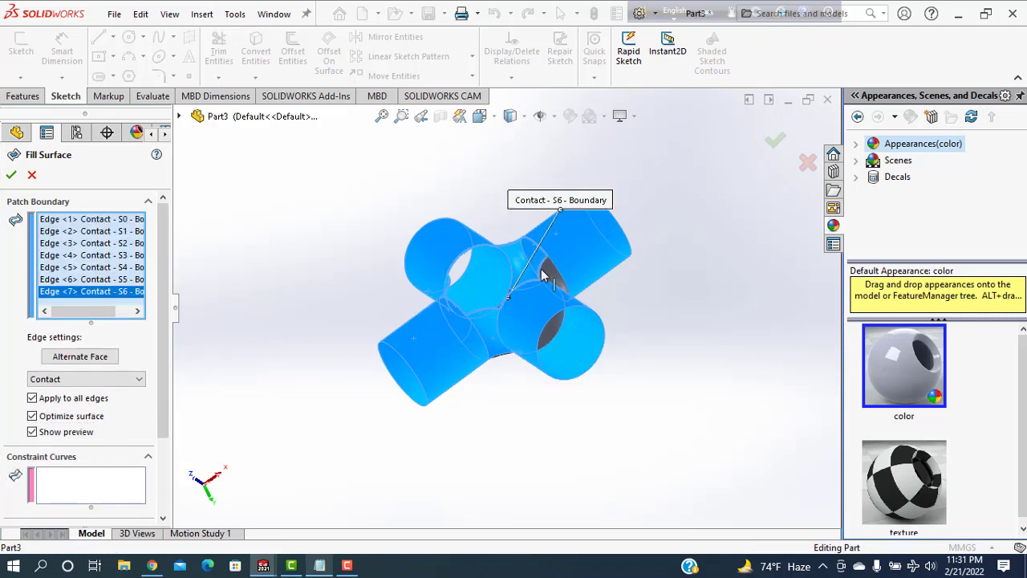
pyautogui.click(541, 269)
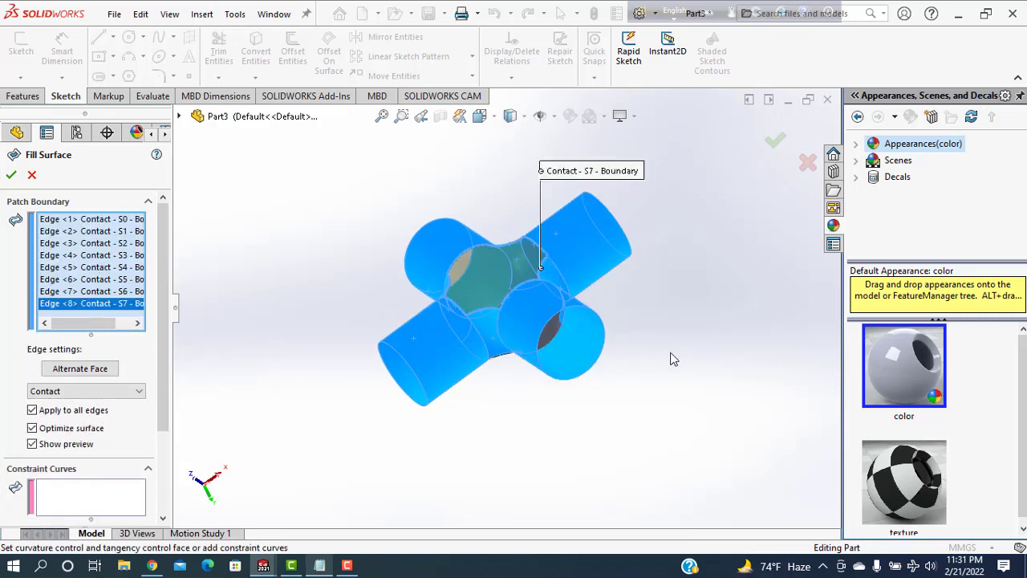
# - Set all boundary edges to Tangent and accept the second fill surface
pyautogui.moveTo(674, 359)
pyautogui.mouseDown(button='middle')
pyautogui.moveTo(660, 352)
pyautogui.moveTo(665, 318)
pyautogui.mouseUp(button='middle')
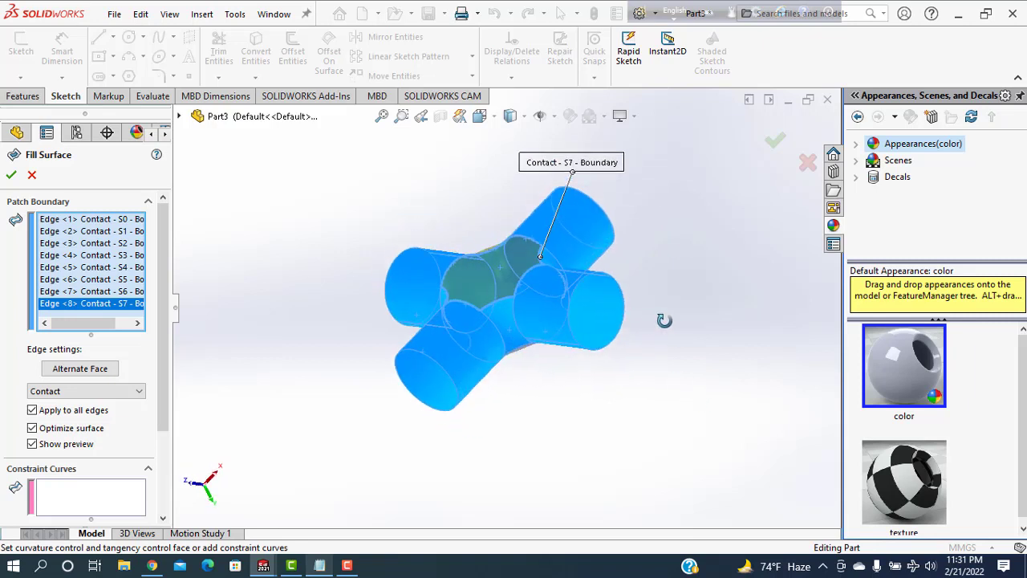
pyautogui.click(118, 392)
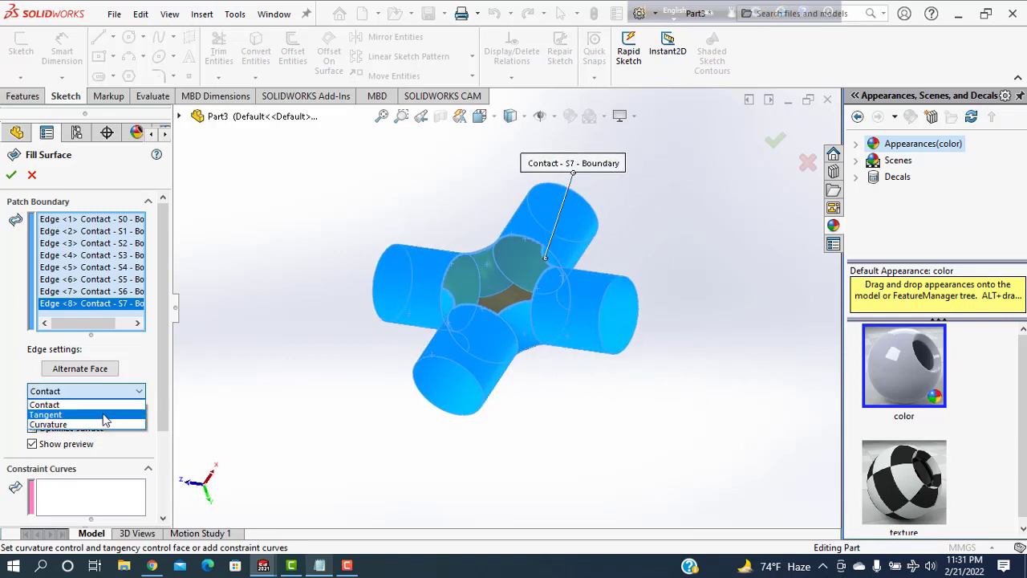
pyautogui.click(102, 415)
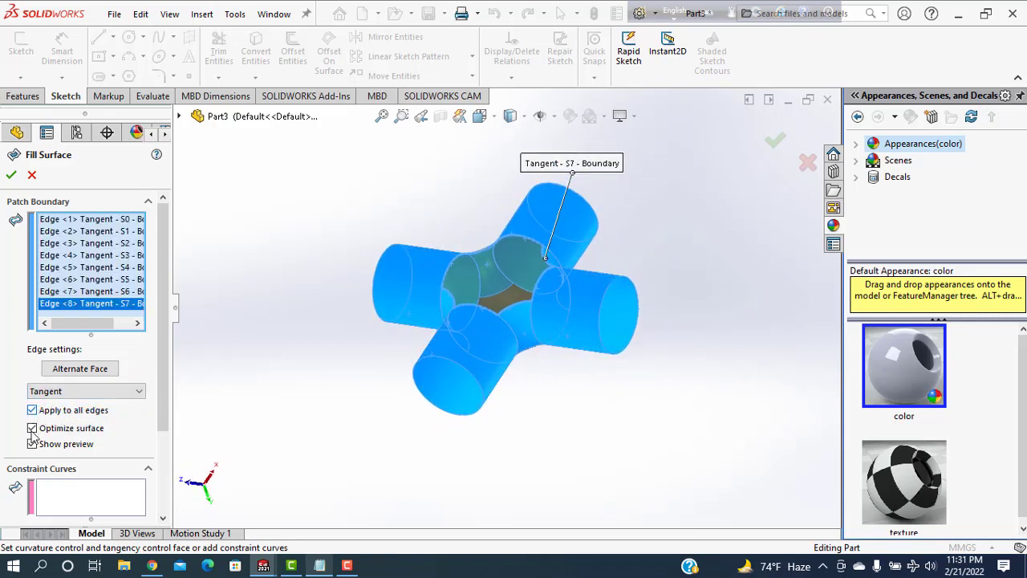
pyautogui.click(11, 177)
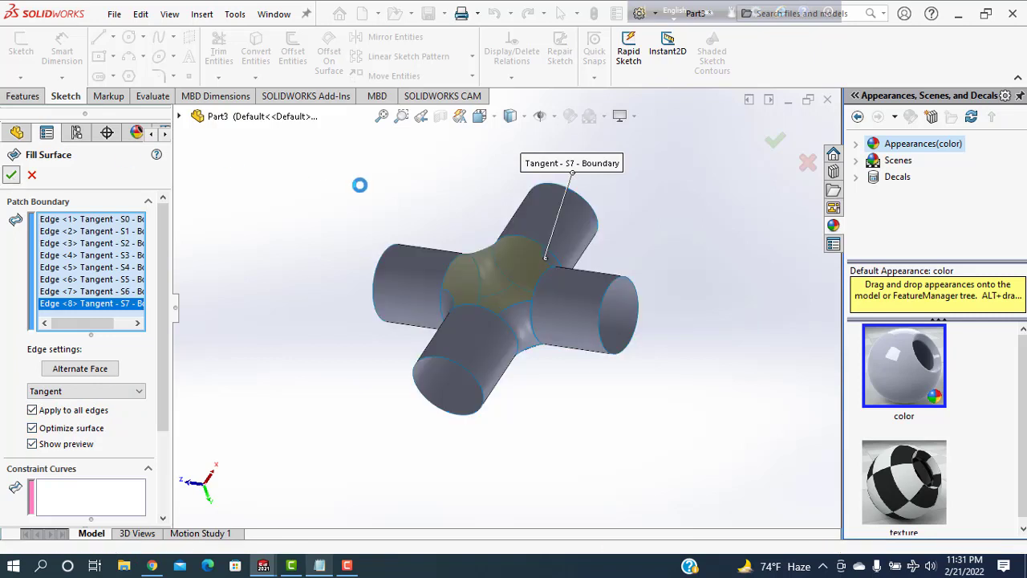
# - Start a knit with the four arm surfaces and Surface-Fill2 selected
pyautogui.moveTo(743, 279)
pyautogui.mouseDown(button='middle')
pyautogui.moveTo(660, 276)
pyautogui.moveTo(738, 328)
pyautogui.mouseUp(button='middle')
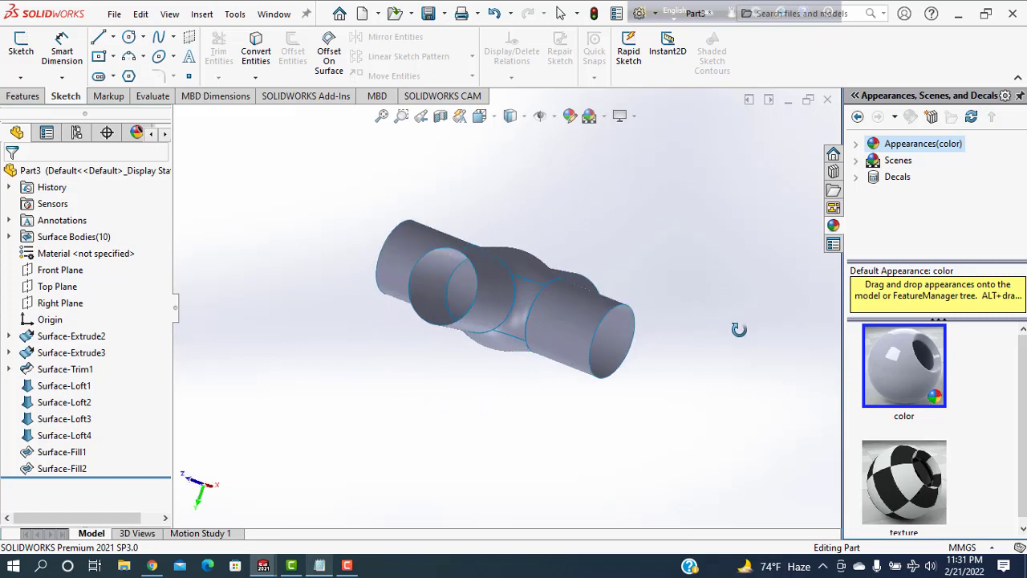
pyautogui.click(200, 15)
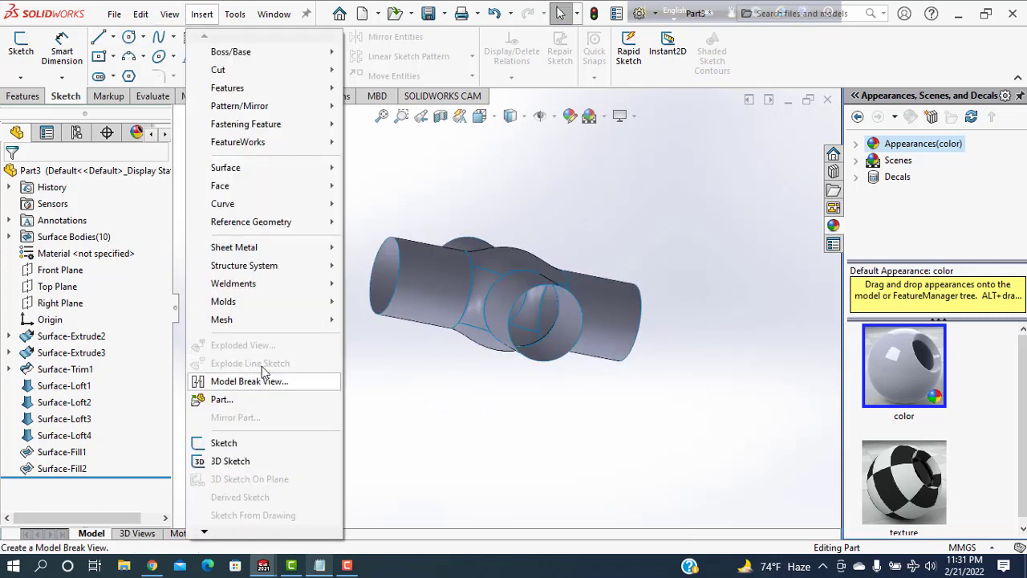
pyautogui.moveTo(225, 167)
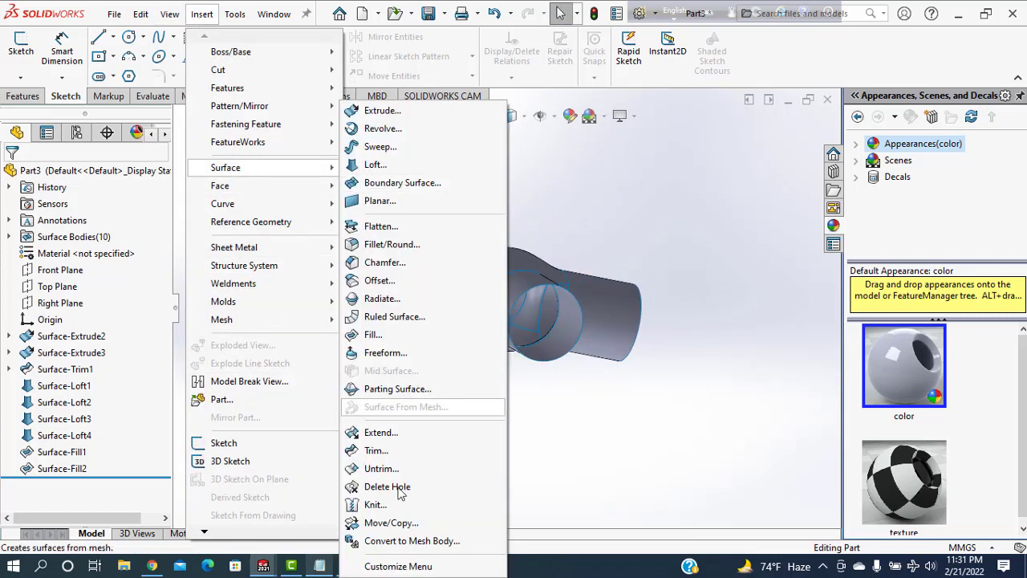
pyautogui.click(399, 503)
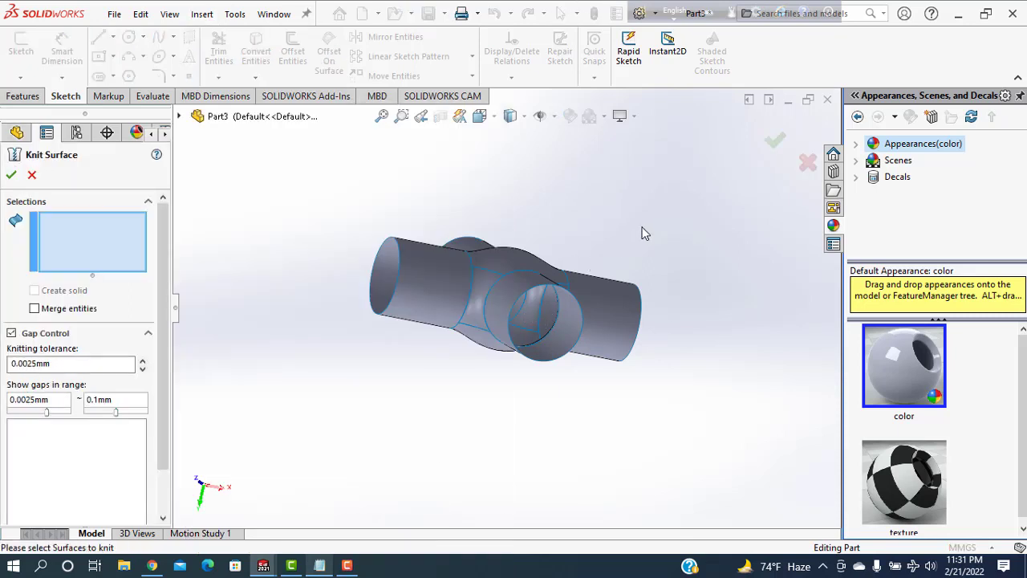
pyautogui.moveTo(642, 229); pyautogui.dragTo(660, 355, button='middle')
pyautogui.click(578, 279)
pyautogui.click(471, 219)
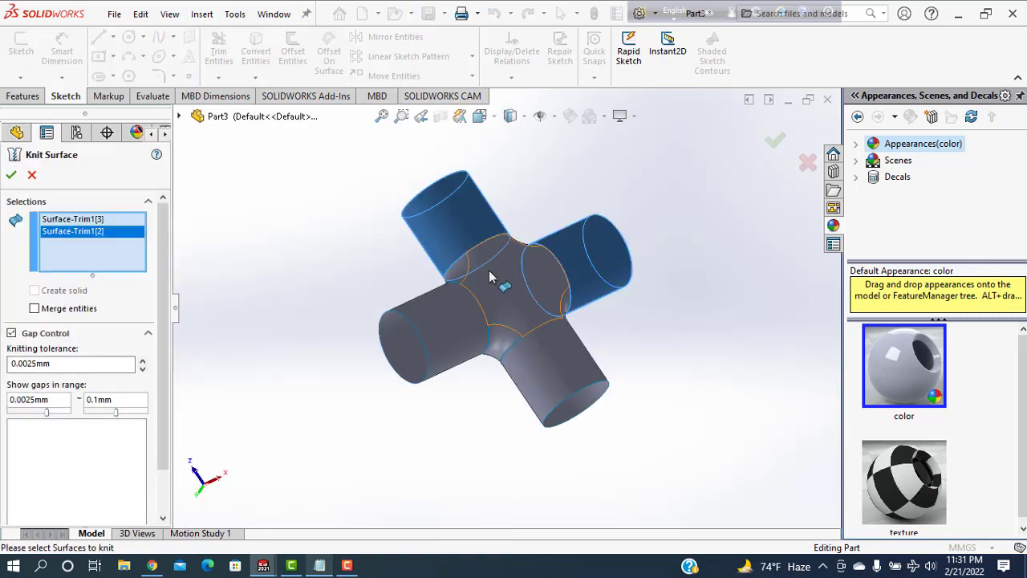
pyautogui.click(448, 303)
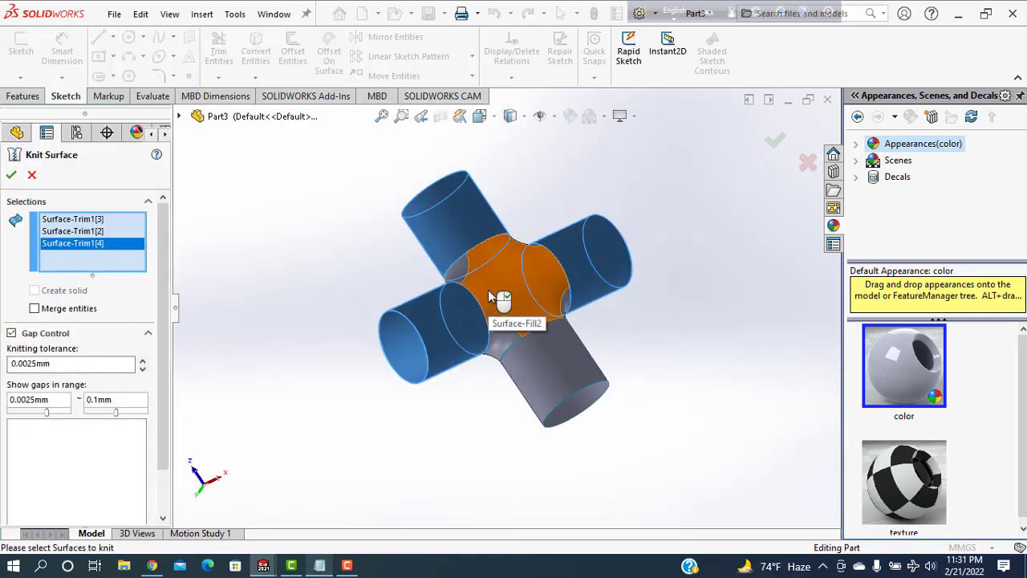
pyautogui.click(488, 291)
pyautogui.click(516, 357)
# - Add Surface-Loft1, Surface-Loft4, Surface-Loft2, Surface-Fill1 and Surface-Loft3 to the knit
pyautogui.click(506, 341)
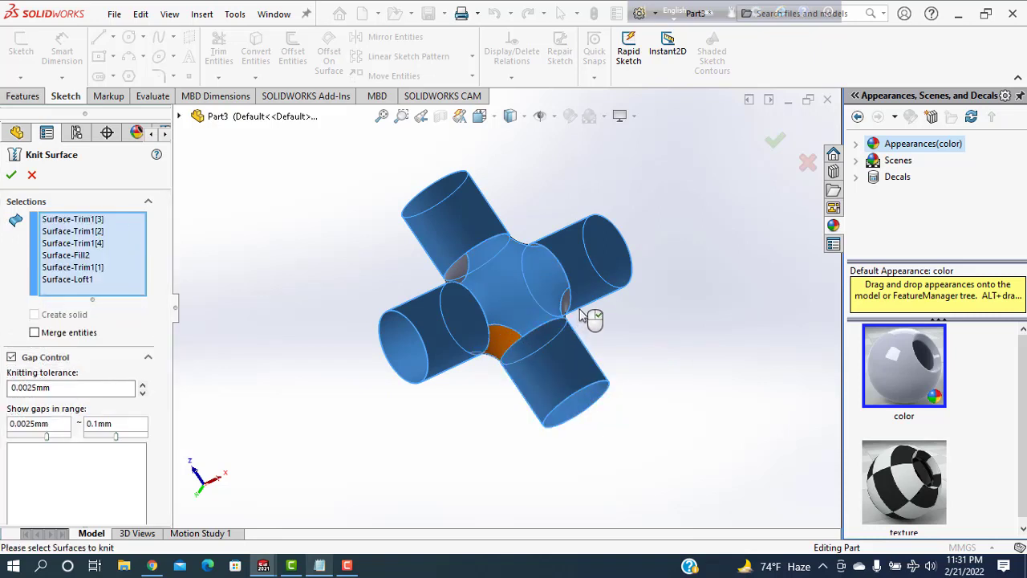
pyautogui.click(564, 301)
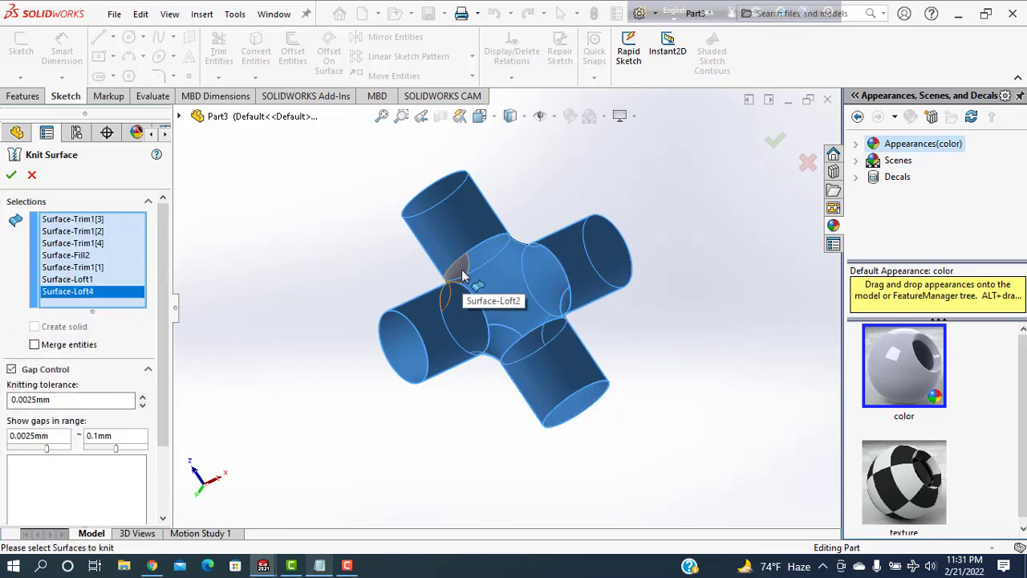
pyautogui.click(463, 275)
pyautogui.moveTo(777, 356); pyautogui.dragTo(618, 188, button='middle')
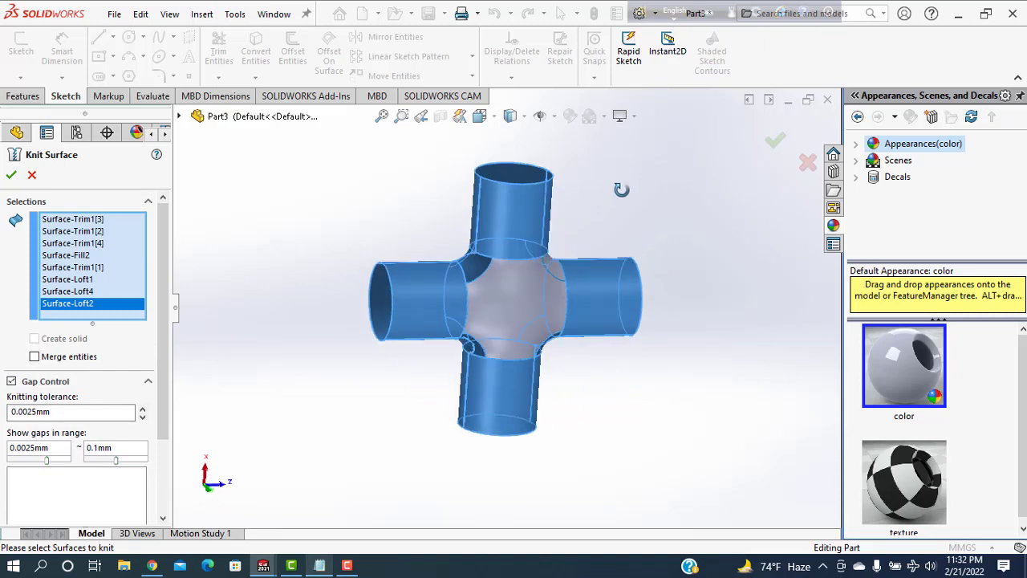
pyautogui.click(546, 308)
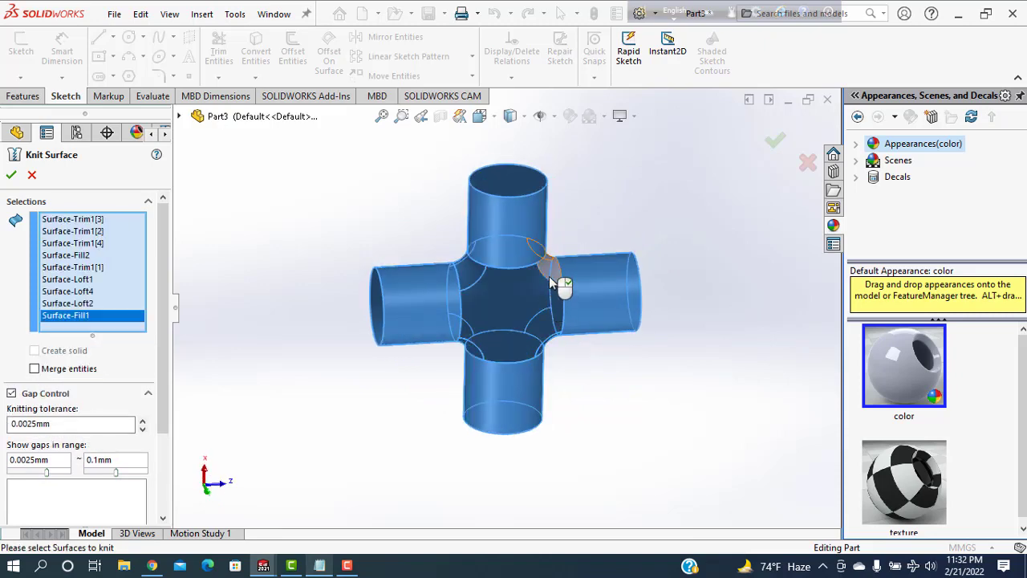
pyautogui.click(550, 280)
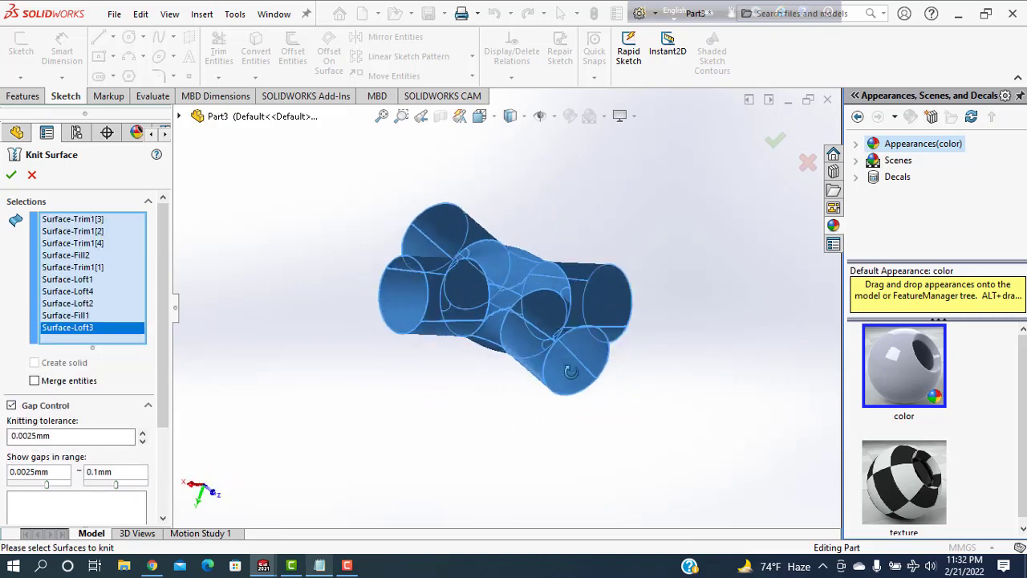
pyautogui.moveTo(625, 284); pyautogui.dragTo(562, 353, button='middle')
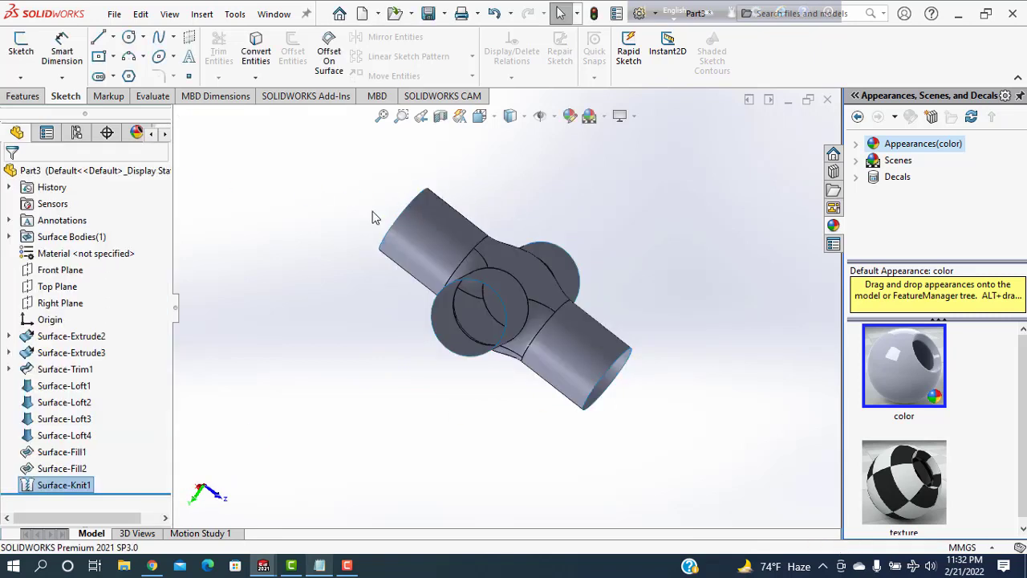
# - Thicken Surface-Knit1 with a 3 mm wall to create the solid Thicken1 body
pyautogui.moveTo(319, 267); pyautogui.dragTo(599, 216, button='middle')
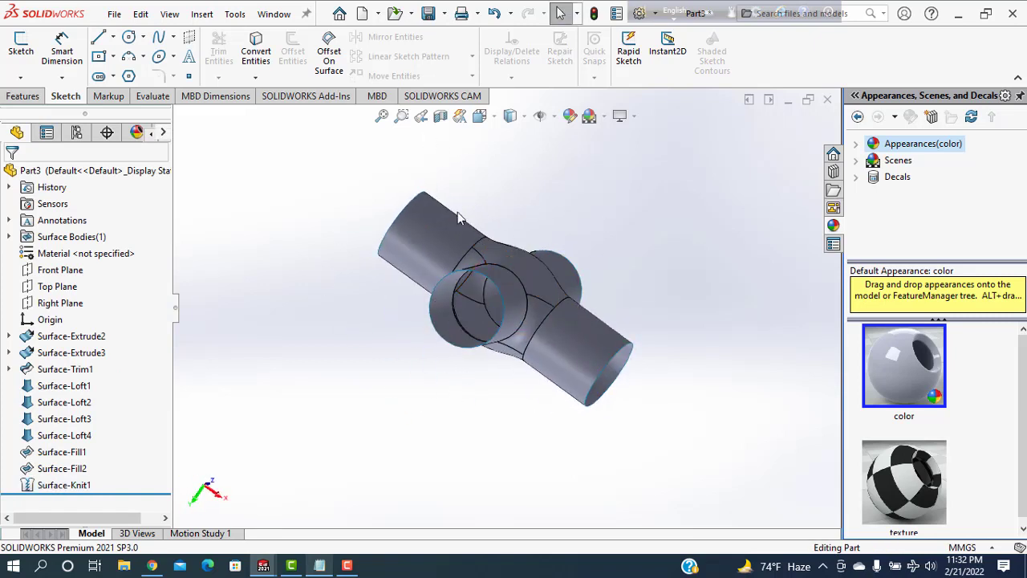
pyautogui.click(202, 15)
pyautogui.moveTo(231, 51)
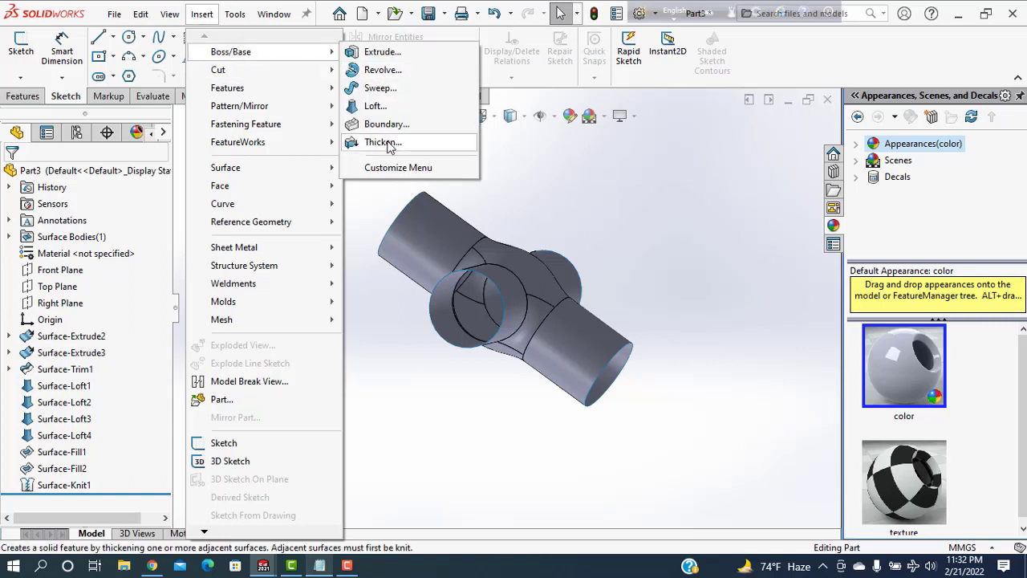
pyautogui.click(389, 145)
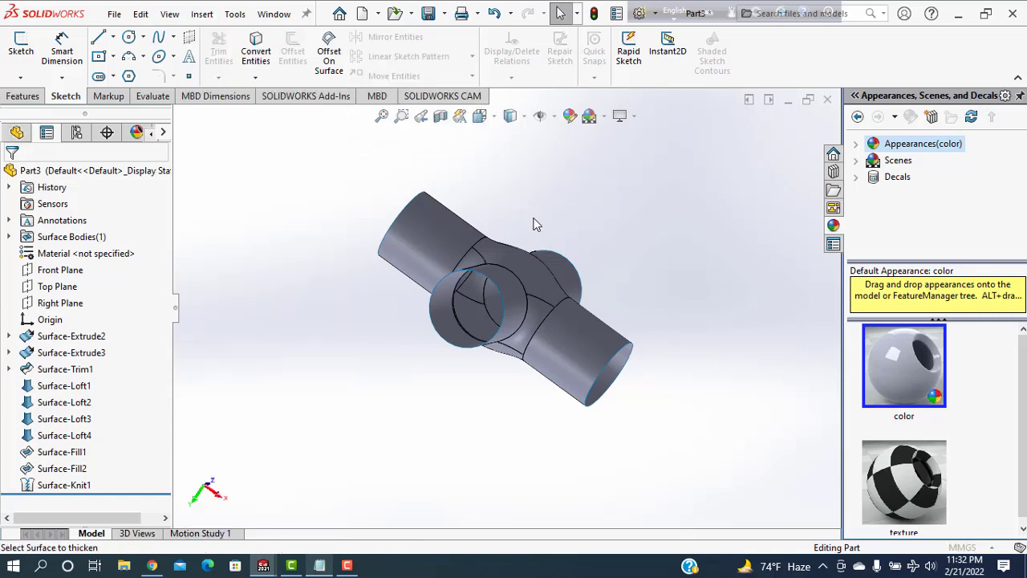
pyautogui.click(497, 279)
pyautogui.write('3')
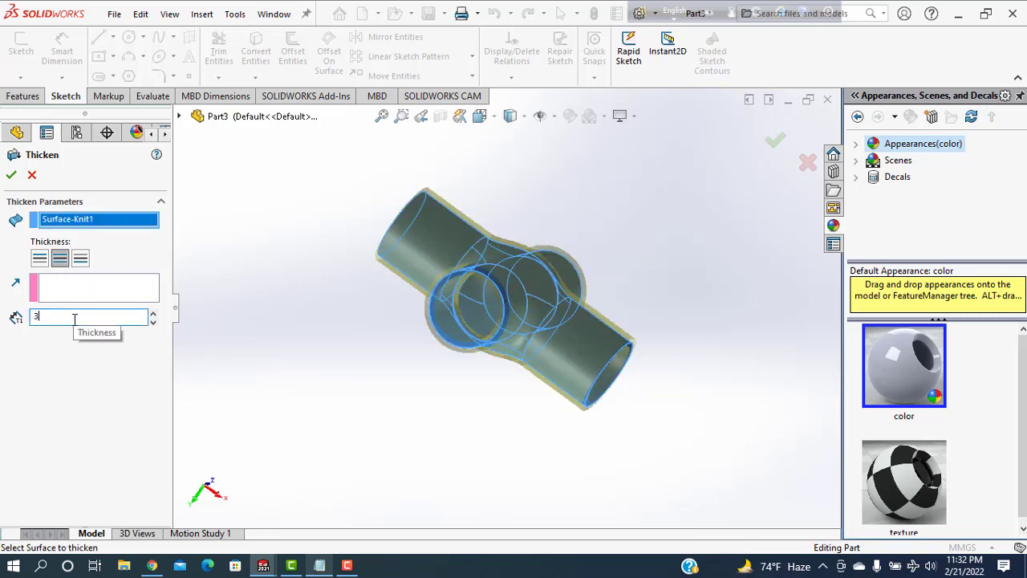
pyautogui.press('Return')
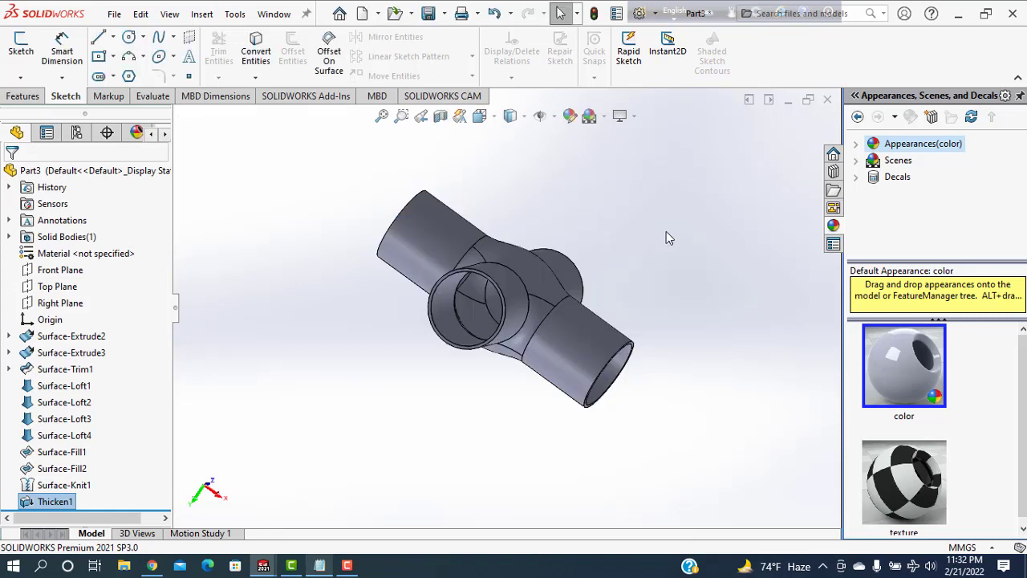
pyautogui.click(701, 330)
pyautogui.moveTo(702, 330)
pyautogui.mouseDown(button='middle')
pyautogui.moveTo(422, 301)
pyautogui.moveTo(532, 235)
pyautogui.moveTo(574, 390)
pyautogui.moveTo(563, 353)
pyautogui.mouseUp(button='middle')
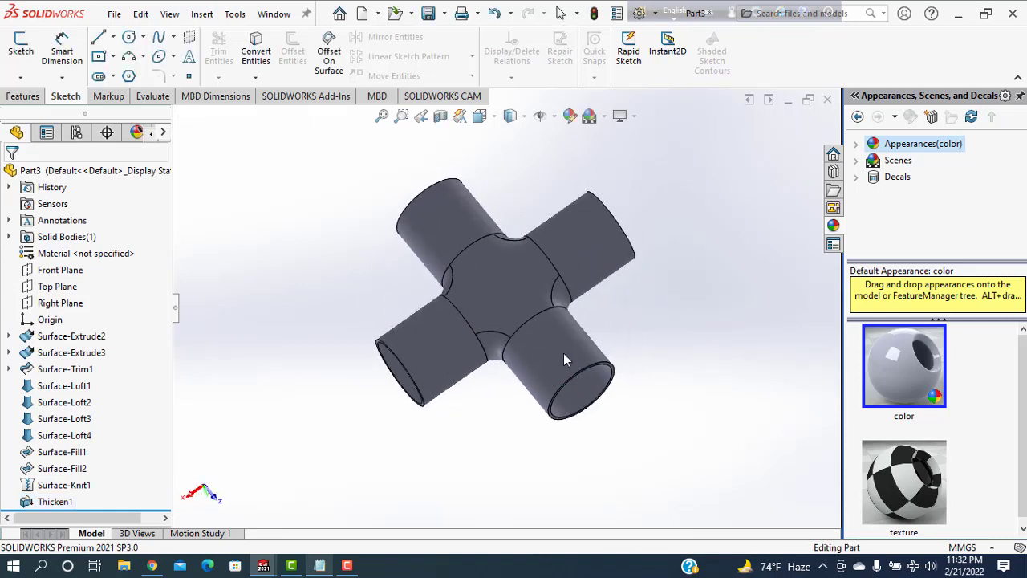
# - Apply PPS (Polyphenylene Sulfide) from the Plastics library as the part material
pyautogui.click(27, 254)
pyautogui.rightClick(27, 254)
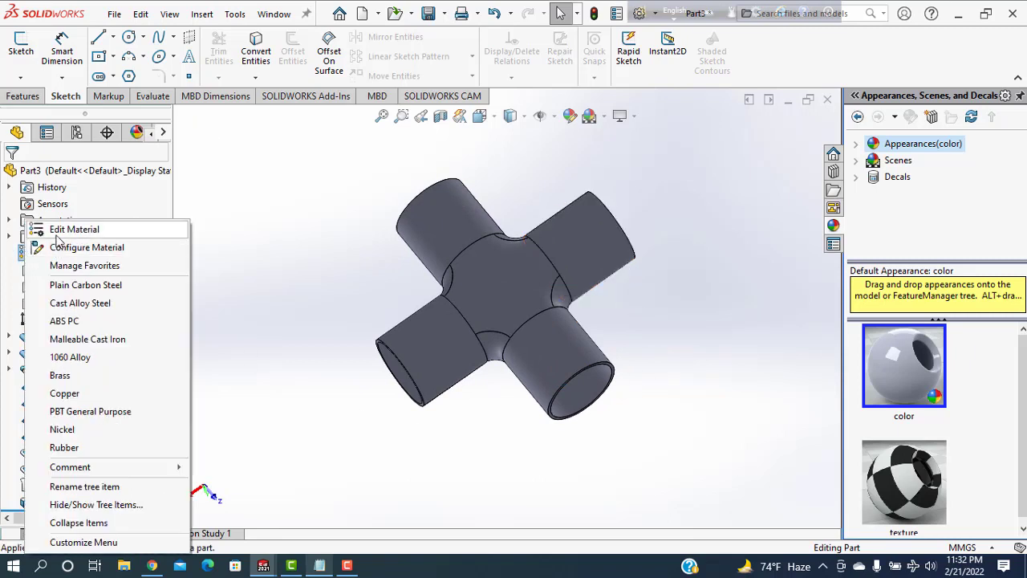
pyautogui.click(58, 240)
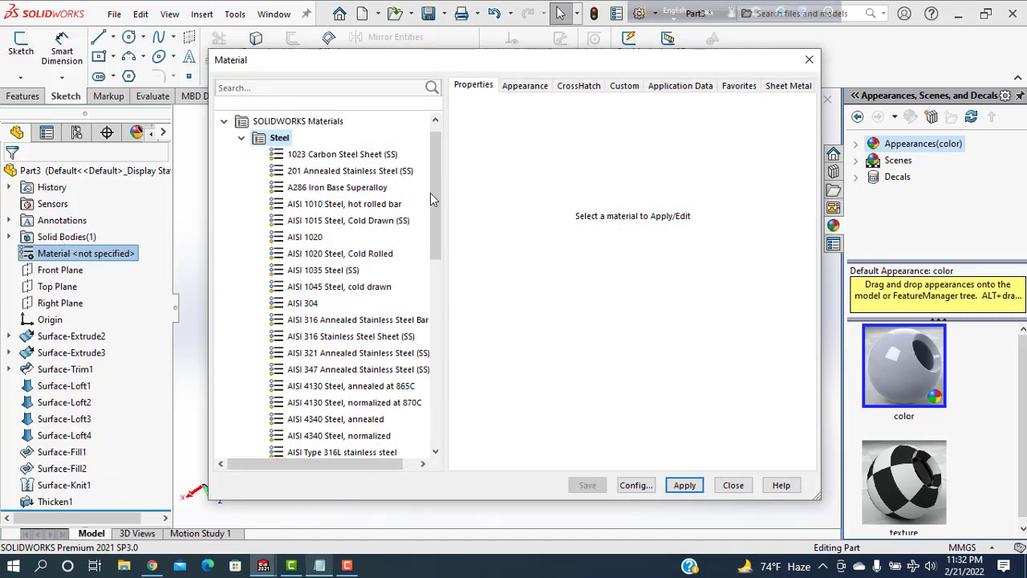
pyautogui.moveTo(430, 199); pyautogui.dragTo(451, 386)
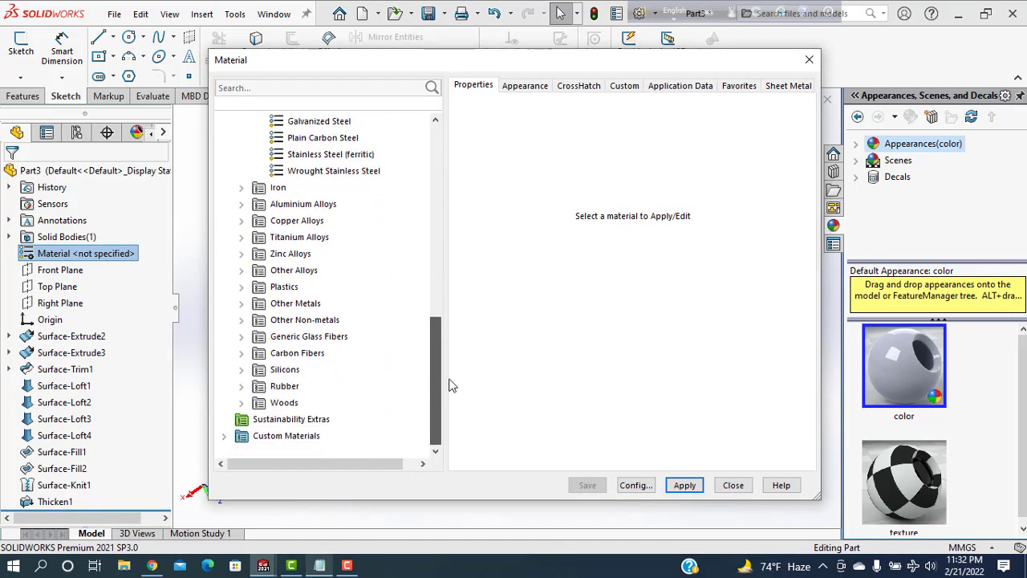
pyautogui.click(241, 286)
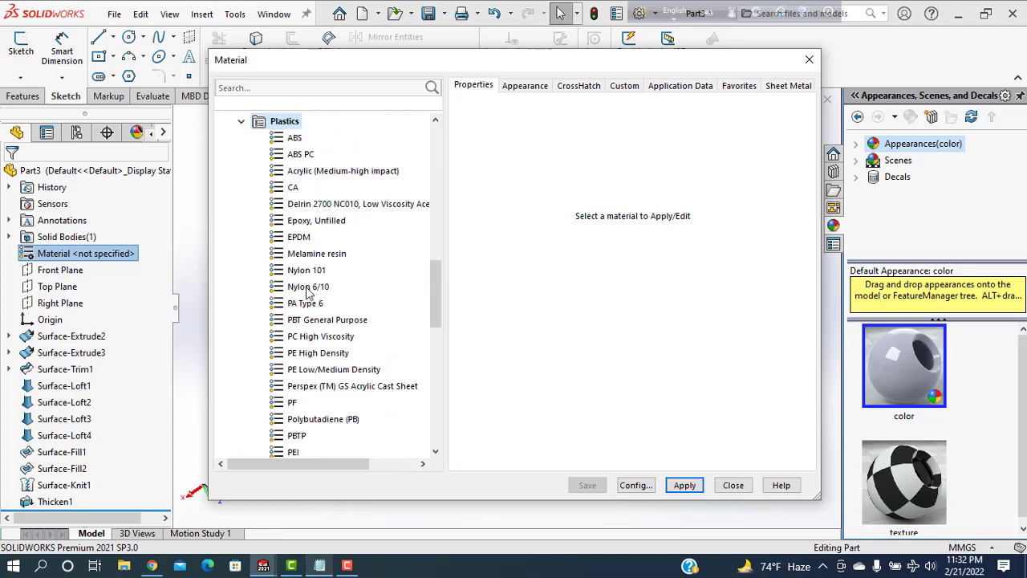
pyautogui.click(440, 334)
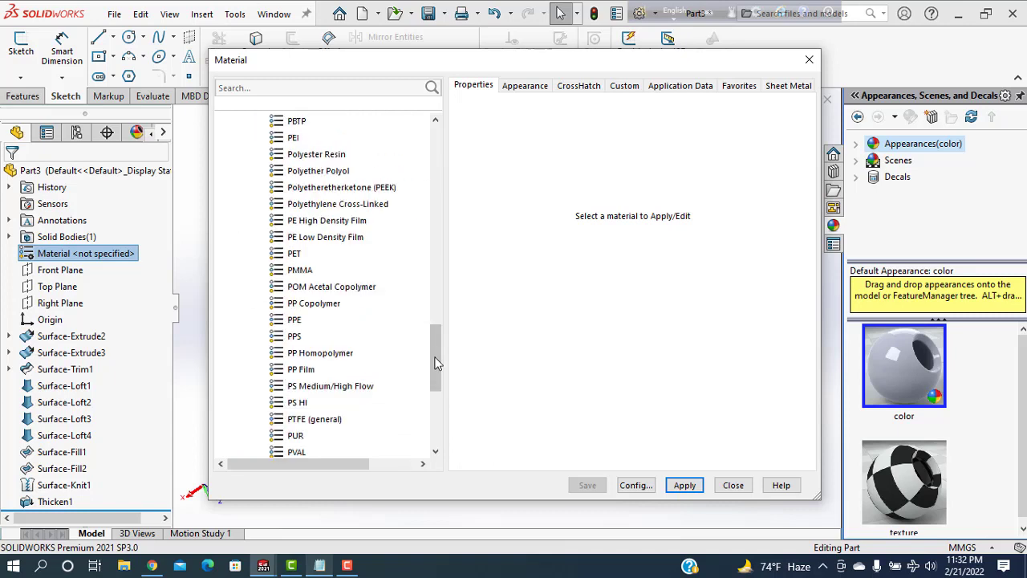
pyautogui.click(296, 338)
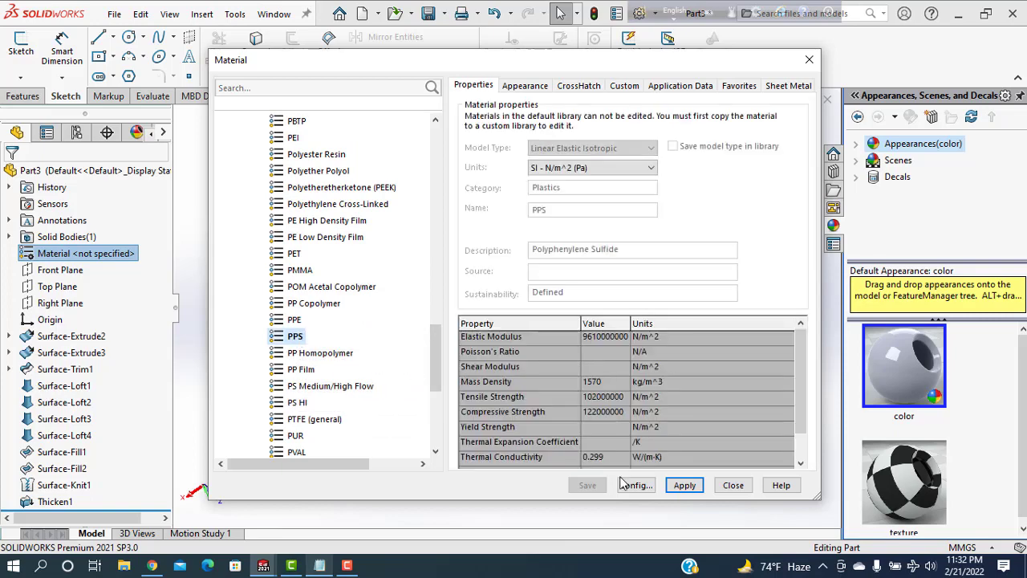
pyautogui.click(680, 488)
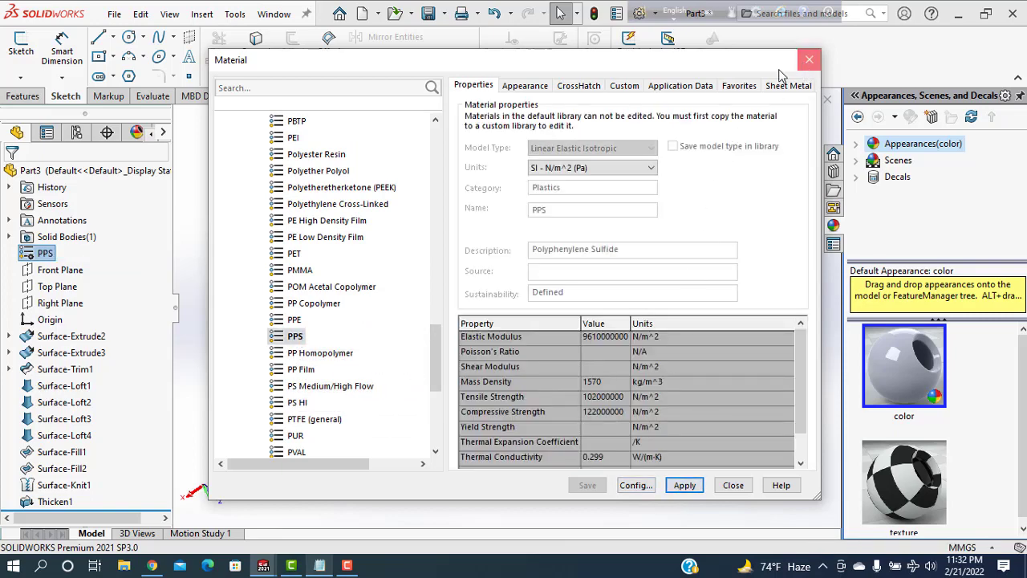
pyautogui.click(809, 59)
pyautogui.moveTo(614, 201); pyautogui.dragTo(596, 197, button='middle')
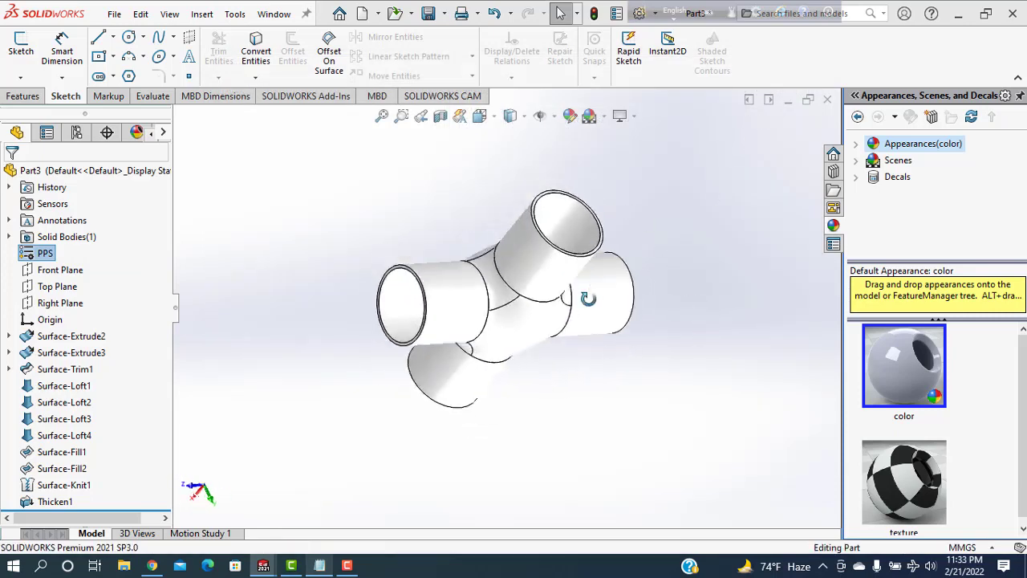
# - Switch to Shaded display without edges and give the part a cyan plastic appearance
pyautogui.click(522, 117)
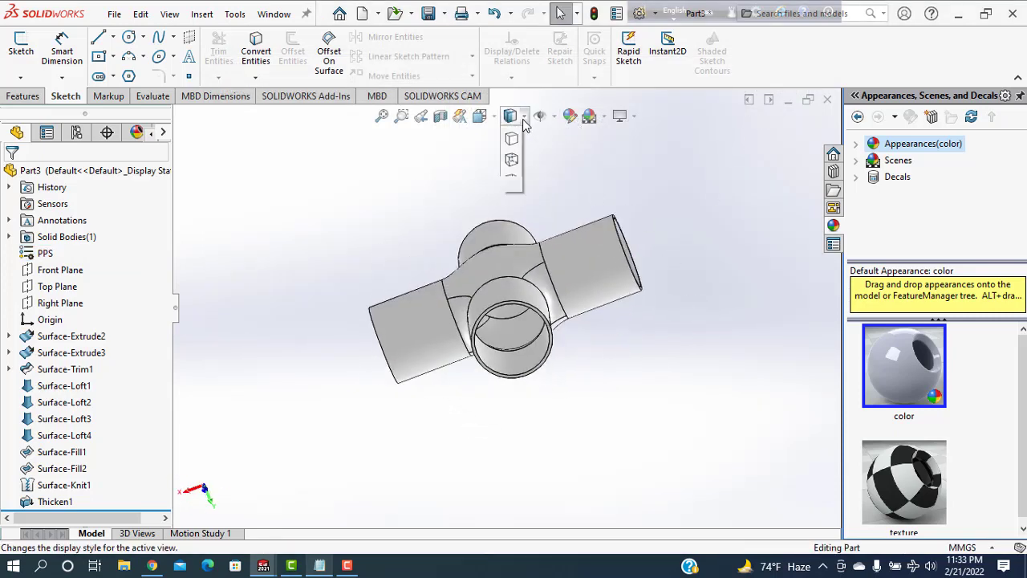
pyautogui.click(513, 158)
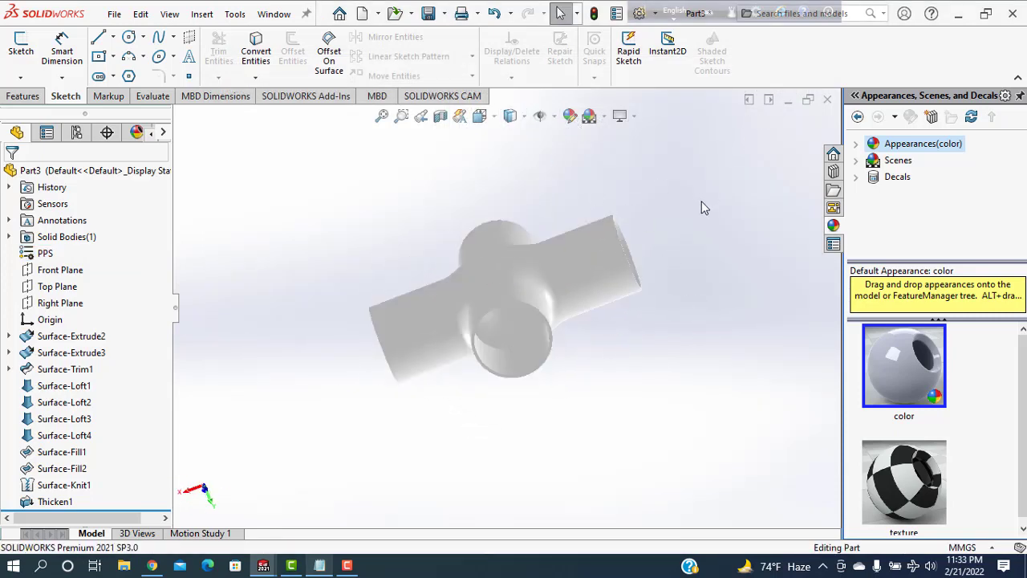
pyautogui.click(570, 116)
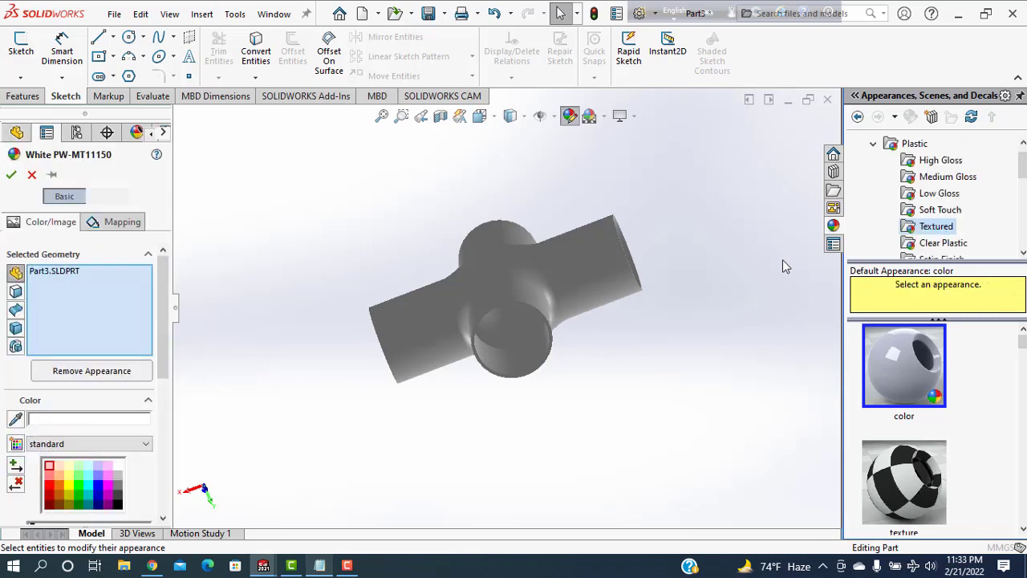
pyautogui.click(903, 355)
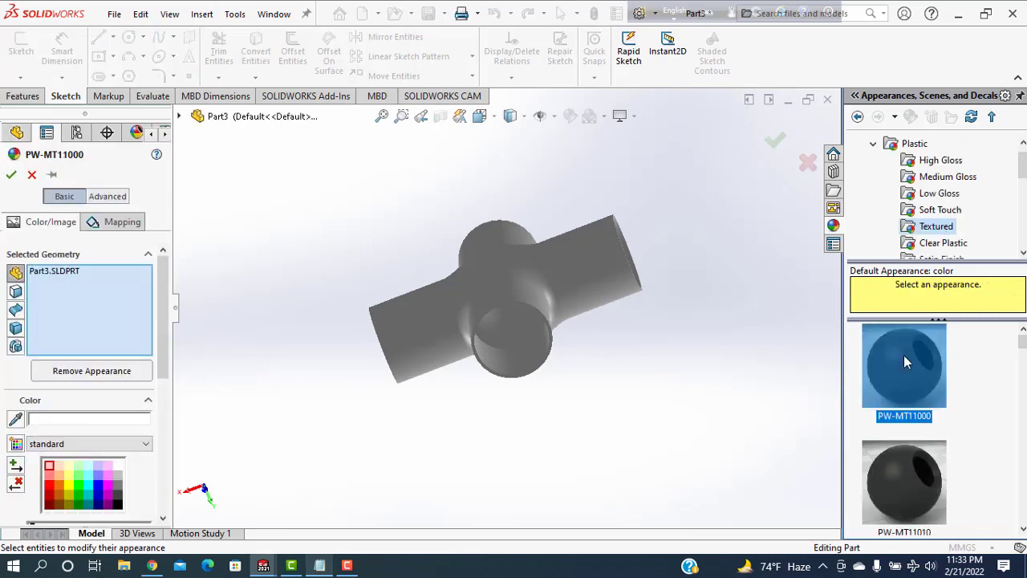
pyautogui.click(59, 484)
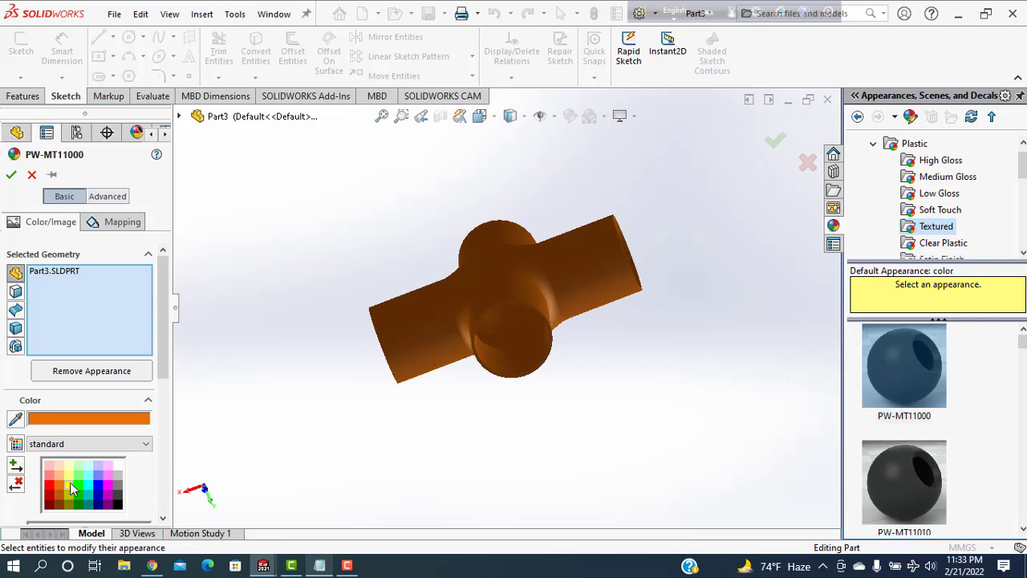
pyautogui.click(69, 486)
pyautogui.moveTo(389, 256)
pyautogui.mouseDown(button='middle')
pyautogui.moveTo(539, 464)
pyautogui.moveTo(449, 417)
pyautogui.moveTo(342, 456)
pyautogui.moveTo(272, 354)
pyautogui.mouseUp(button='middle')
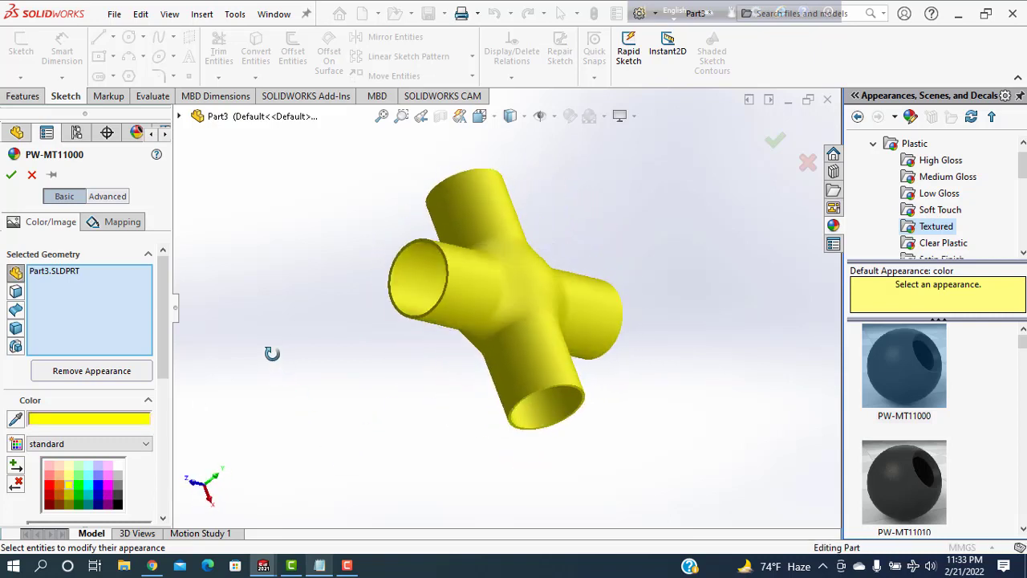
pyautogui.click(90, 486)
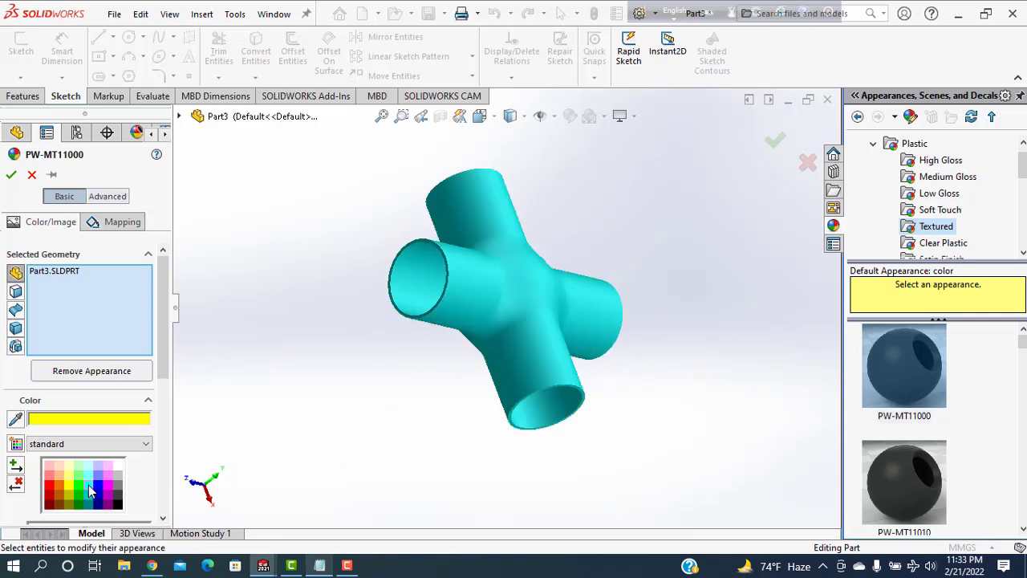
pyautogui.click(12, 175)
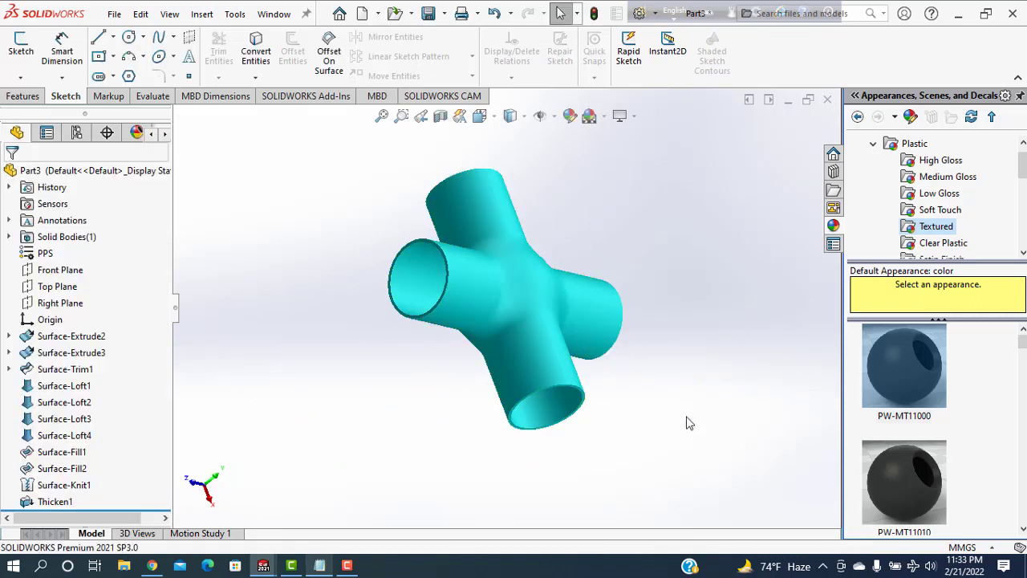
# - Apply the white soft touch plastic appearance from Plastic > Soft Touch to the cross joint
pyautogui.moveTo(685, 422)
pyautogui.mouseDown(button='middle')
pyautogui.moveTo(703, 248)
pyautogui.moveTo(639, 401)
pyautogui.moveTo(706, 406)
pyautogui.moveTo(706, 454)
pyautogui.moveTo(711, 406)
pyautogui.mouseUp(button='middle')
pyautogui.moveTo(622, 249)
pyautogui.mouseDown(button='middle')
pyautogui.moveTo(642, 313)
pyautogui.moveTo(665, 337)
pyautogui.moveTo(679, 337)
pyautogui.moveTo(695, 299)
pyautogui.mouseUp(button='middle')
pyautogui.scroll(-2, 695, 296)
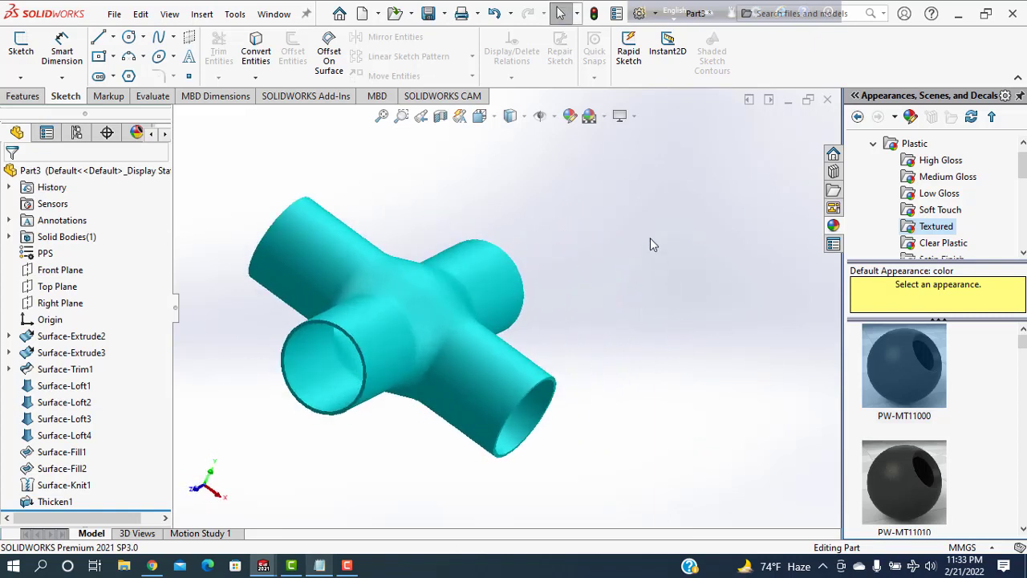
pyautogui.click(931, 211)
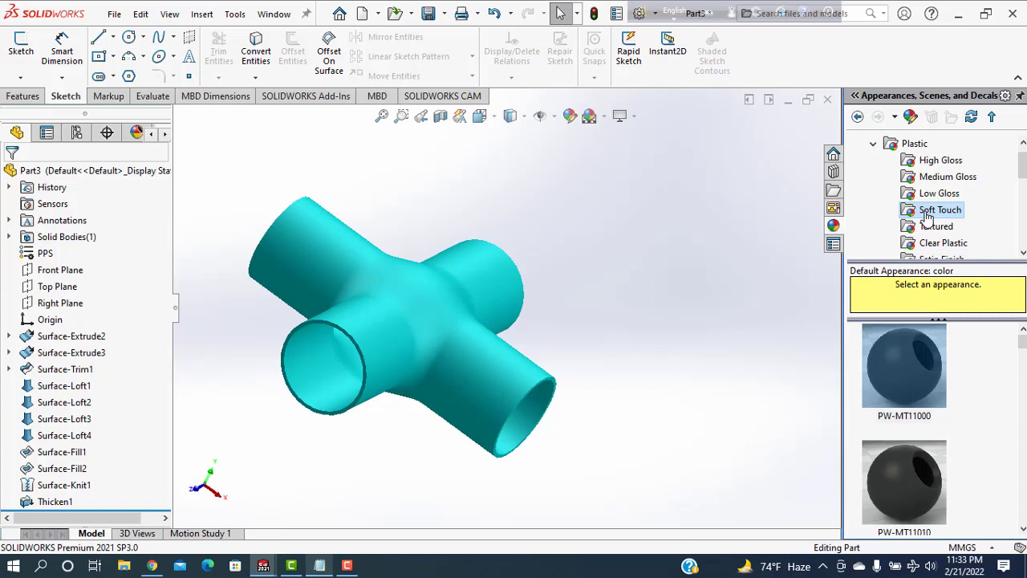
pyautogui.doubleClick(912, 390)
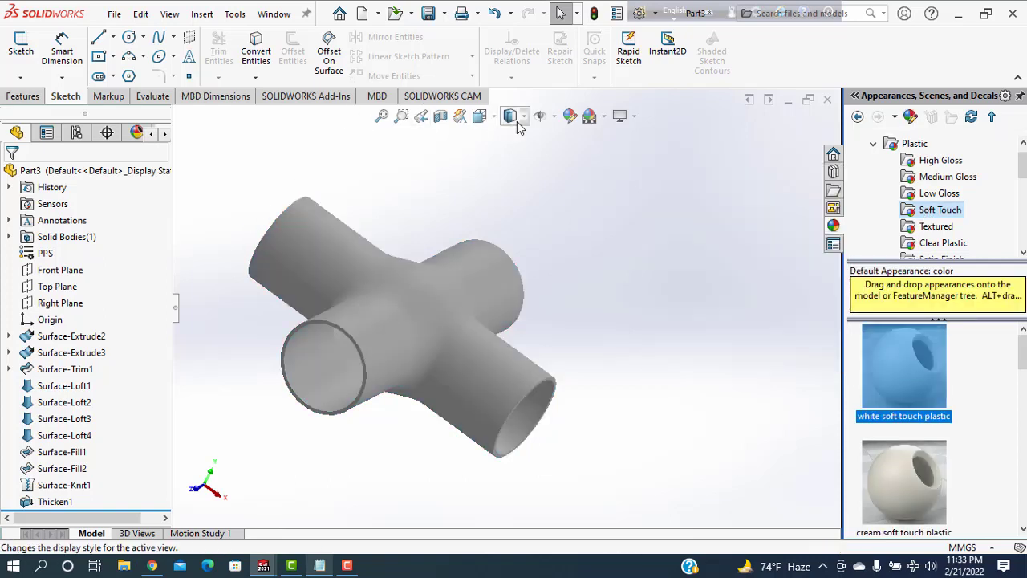
# - Recolour the soft touch plastic appearance teal and accept it
pyautogui.click(568, 117)
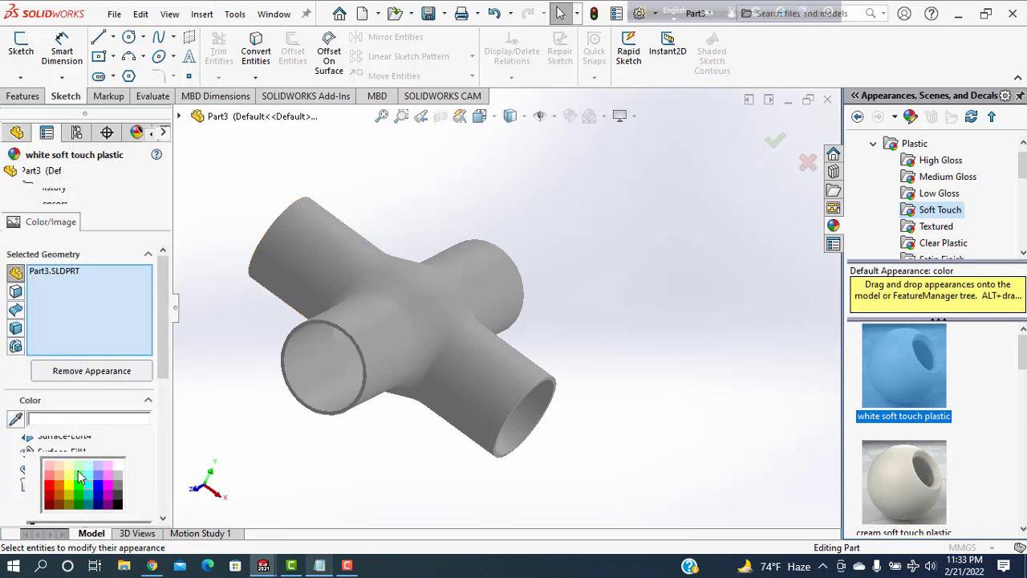
pyautogui.click(90, 491)
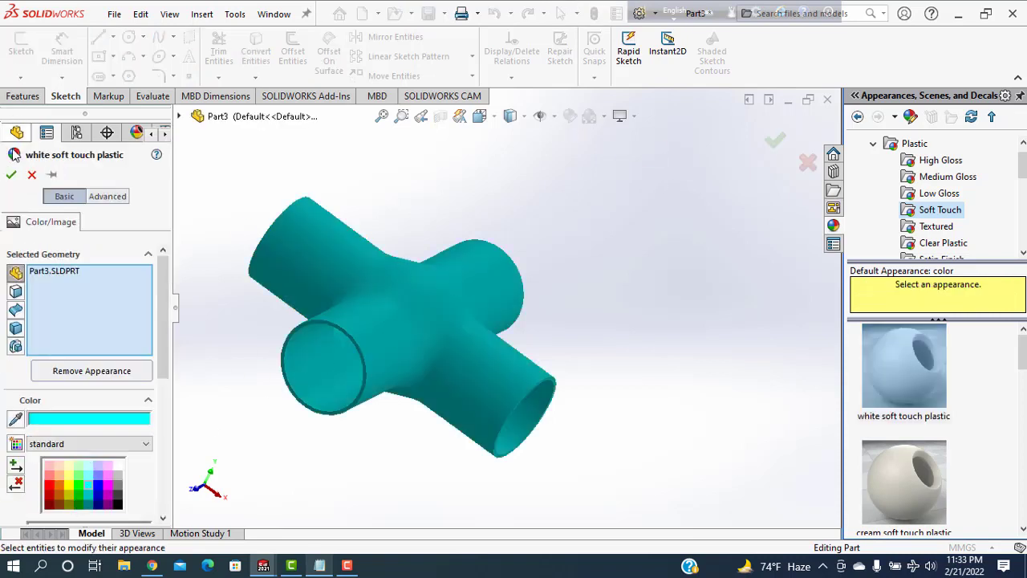
pyautogui.click(11, 175)
pyautogui.scroll(1, 332, 394)
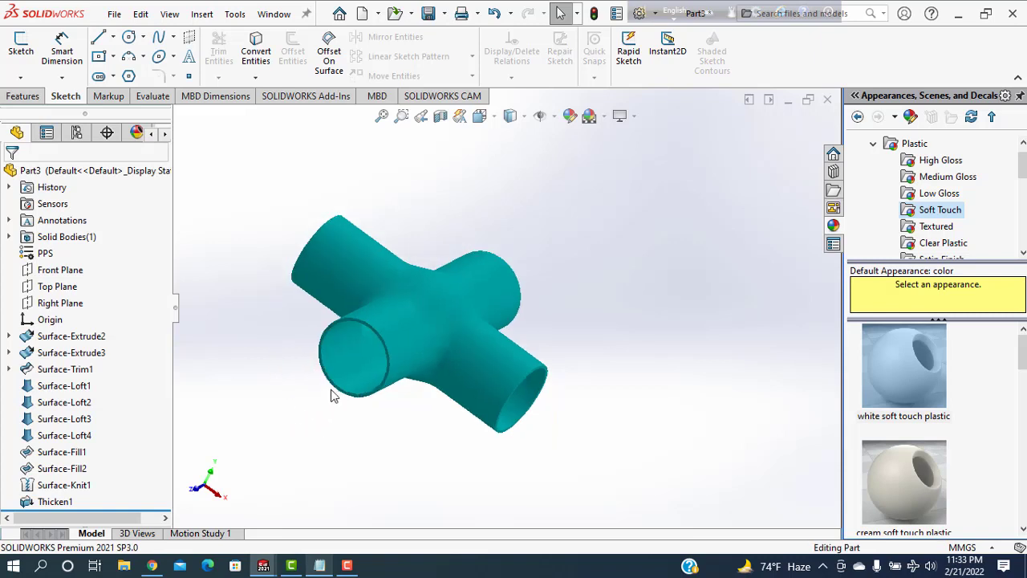
pyautogui.scroll(-3, 361, 389)
pyautogui.scroll(-2, 437, 374)
pyautogui.scroll(5, 433, 372)
pyautogui.scroll(2, 432, 372)
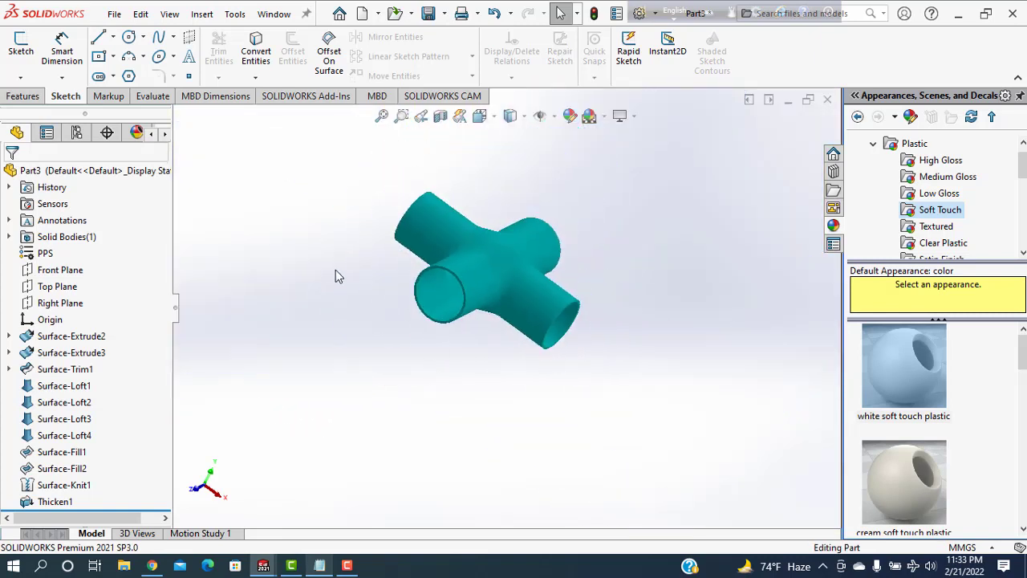
pyautogui.moveTo(335, 269)
pyautogui.mouseDown(button='middle')
pyautogui.moveTo(396, 388)
pyautogui.moveTo(465, 346)
pyautogui.mouseUp(button='middle')
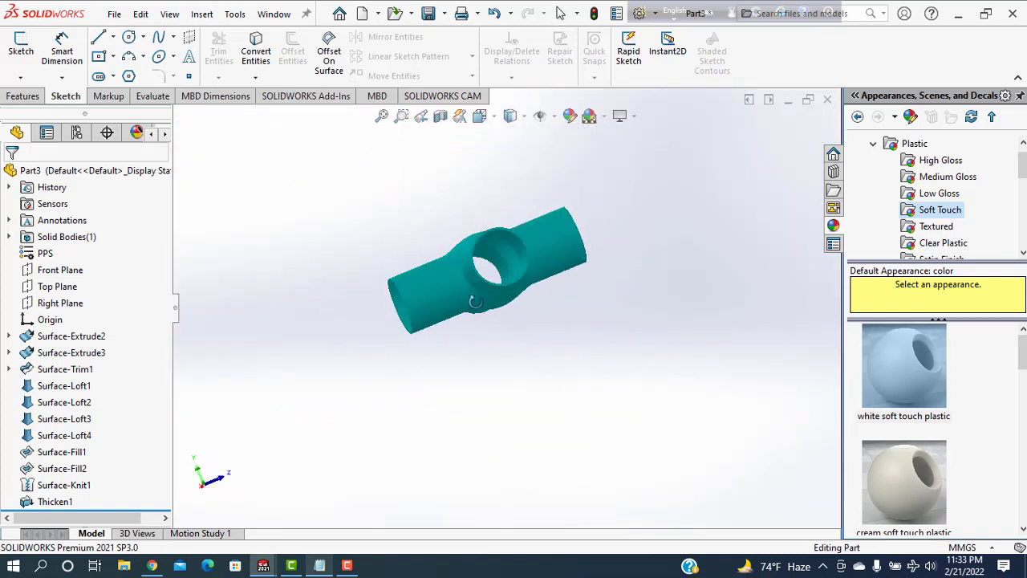
pyautogui.scroll(-2, 563, 233)
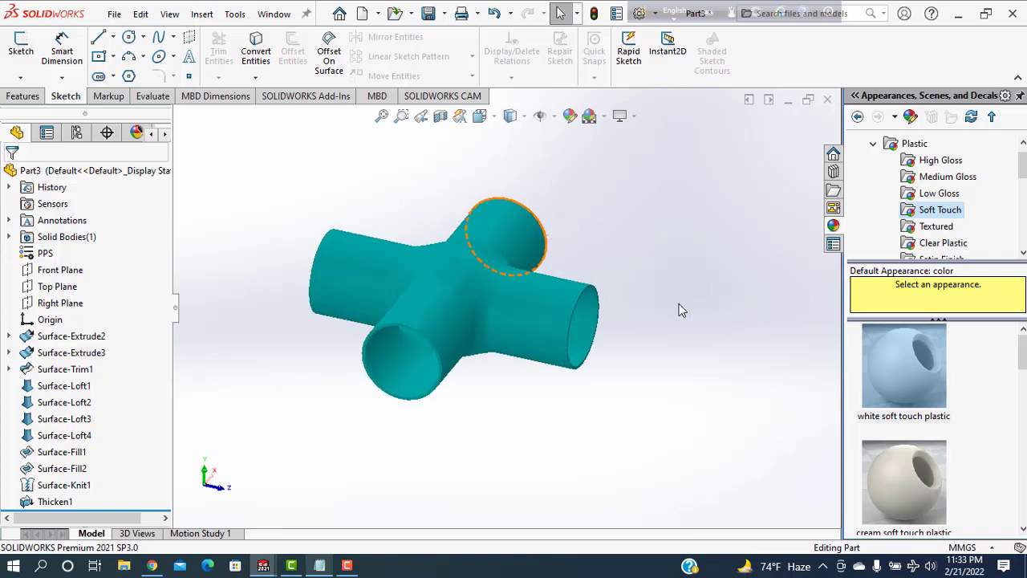
pyautogui.hotkey('ctrl', '7')
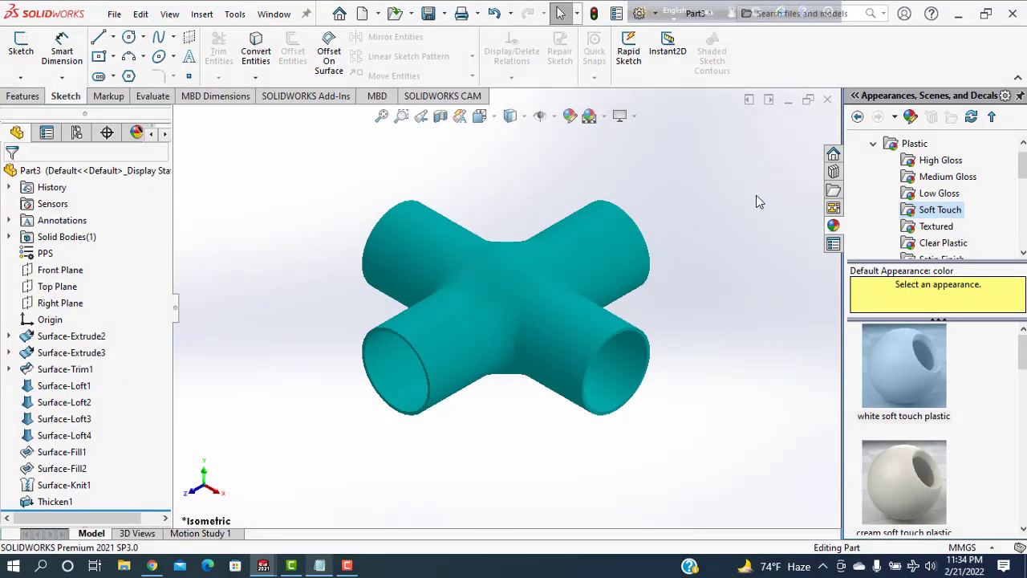
pyautogui.moveTo(743, 344)
pyautogui.mouseDown(button='middle')
pyautogui.moveTo(693, 315)
pyautogui.moveTo(736, 401)
pyautogui.mouseUp(button='middle')
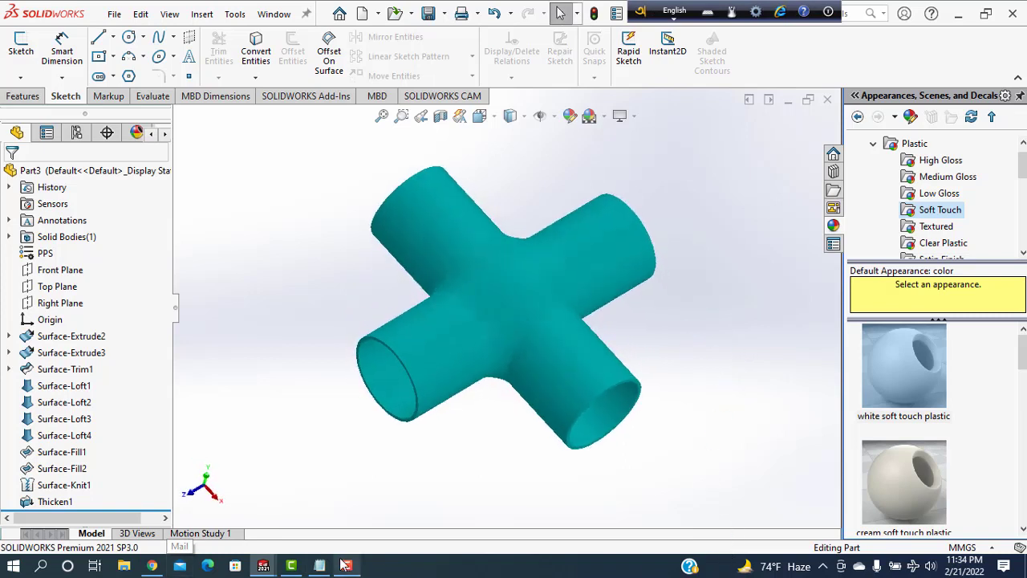